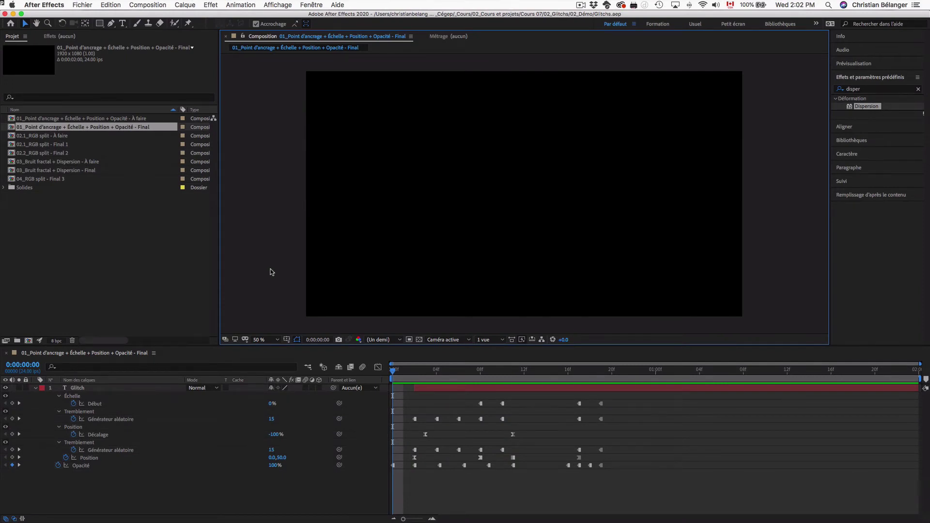
Preview the current GLITCH animation, then open and preview 02.1_RGB split - Final 1.
key("space")
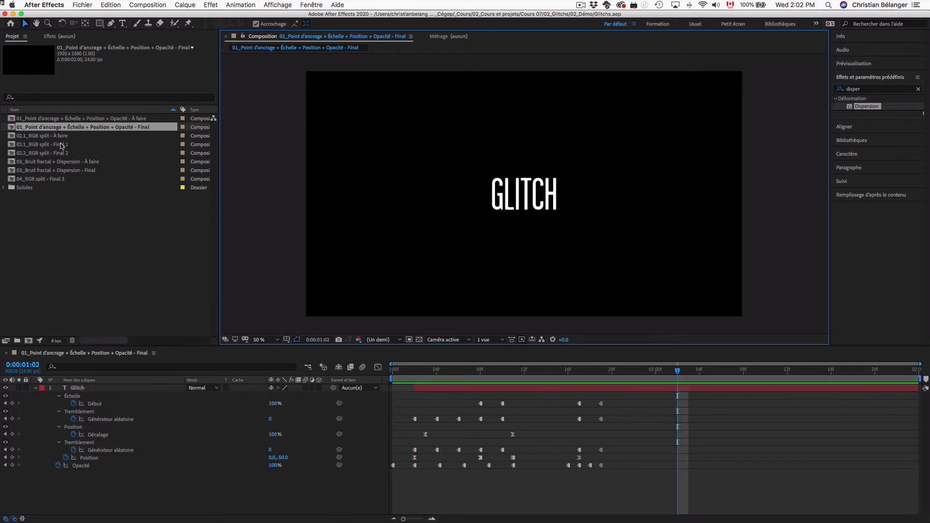
double_click(62, 146)
key("space")
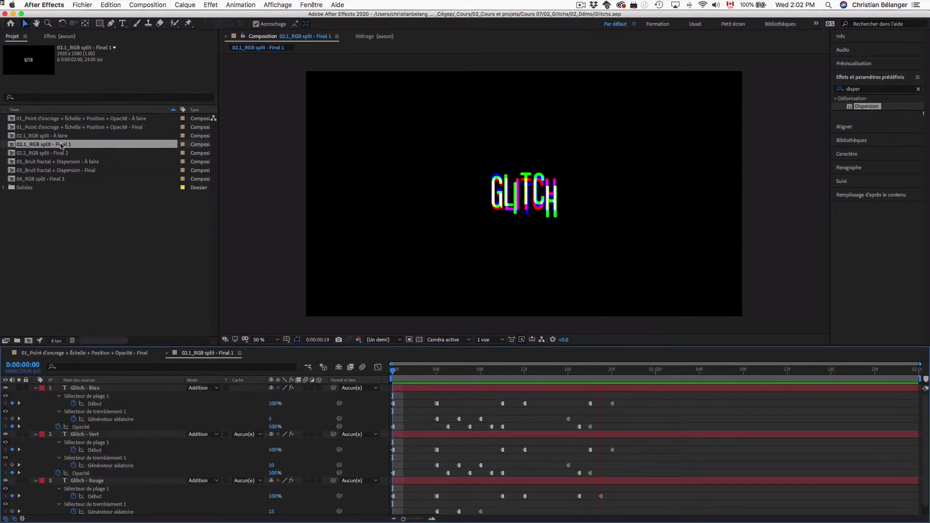
key("space")
Preview 03_Bruit fractal + Dispersion - Final, then open 04_RGB split - Final 3.
double_click(68, 172)
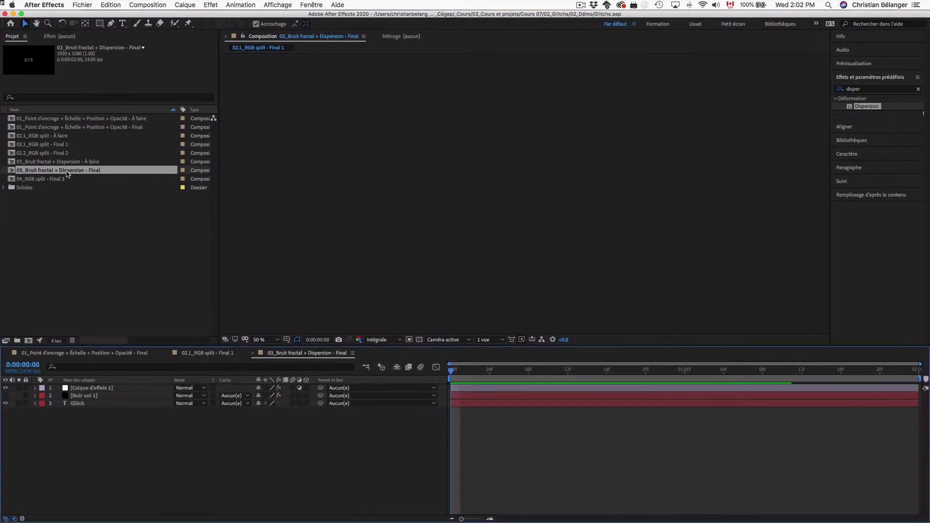
key("space")
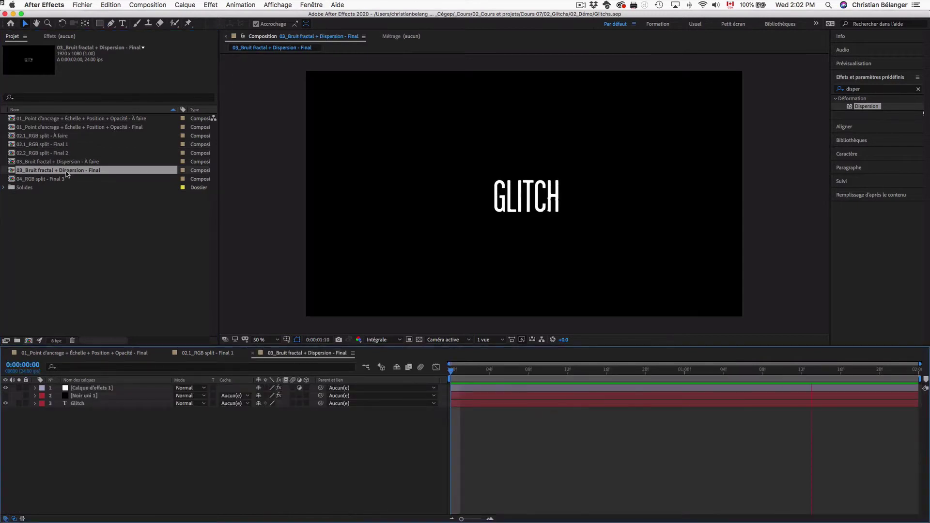
double_click(61, 179)
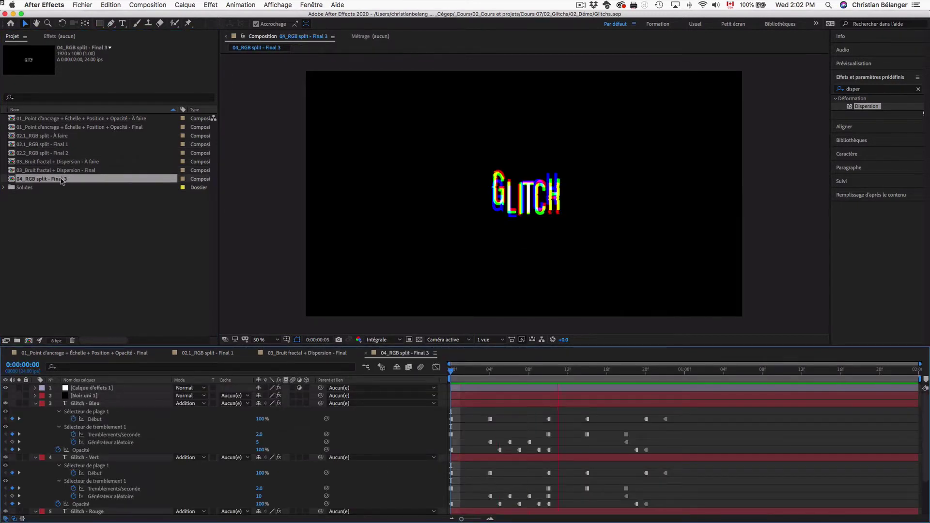
key("space")
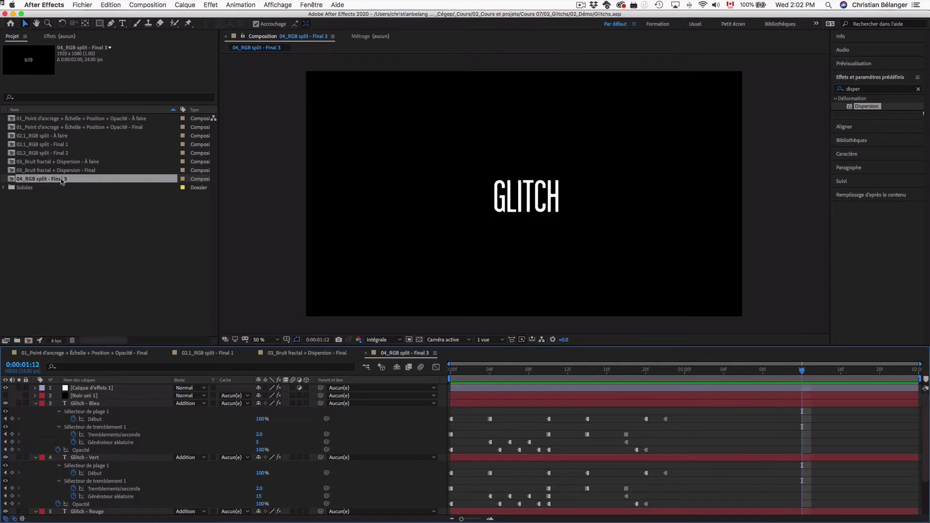
left_click(83, 128)
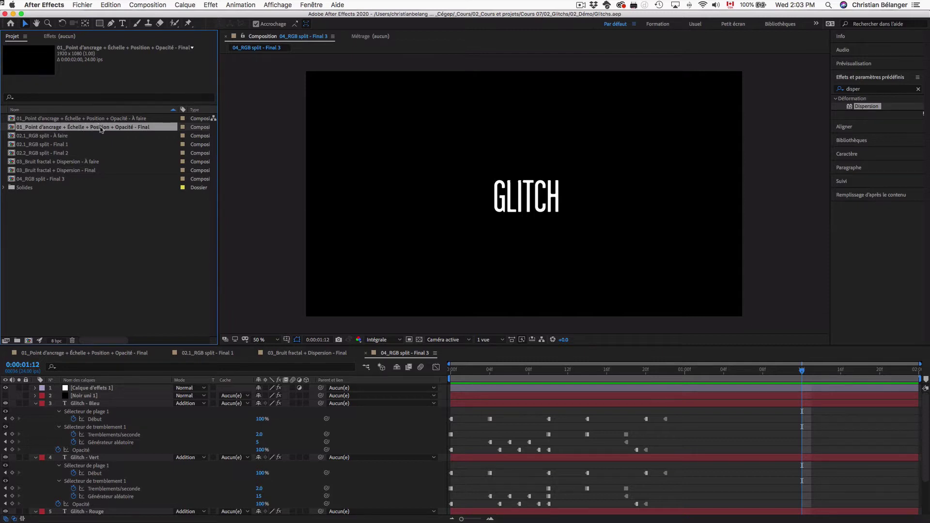
Open the 01 Final composition, select the Glitch layer, preview from the start, then return to frame 8.
double_click(146, 130)
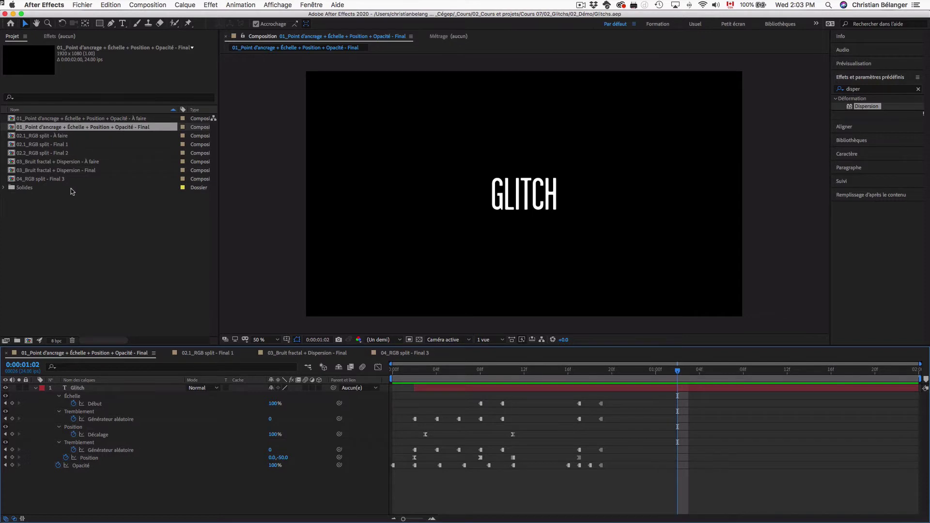
left_click(529, 203)
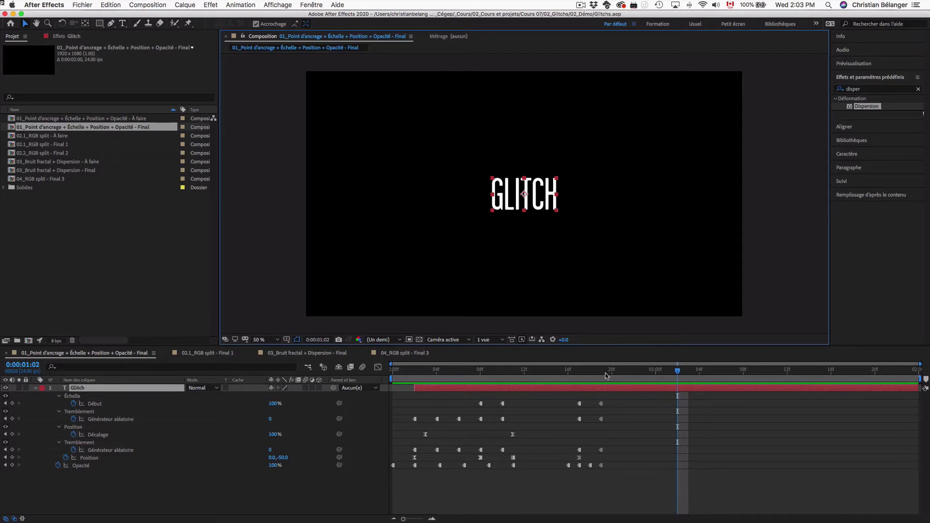
key("Home")
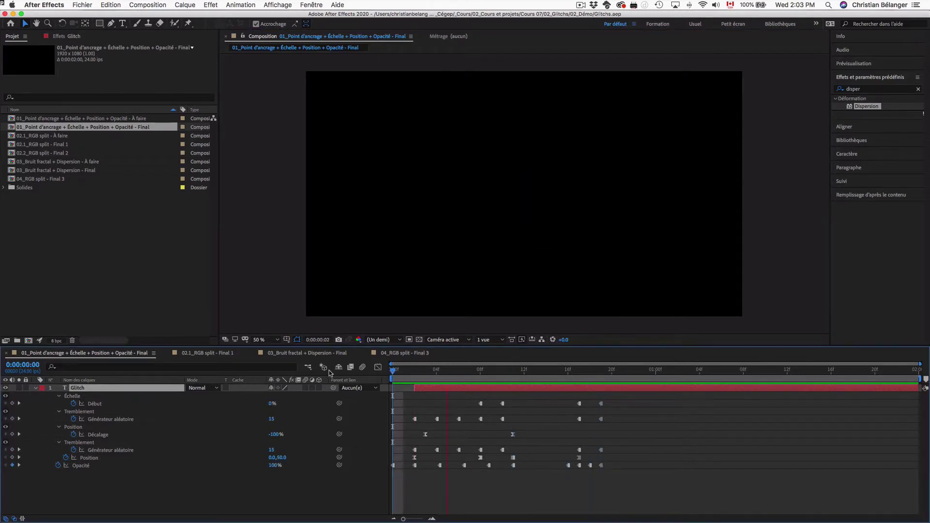
key("space")
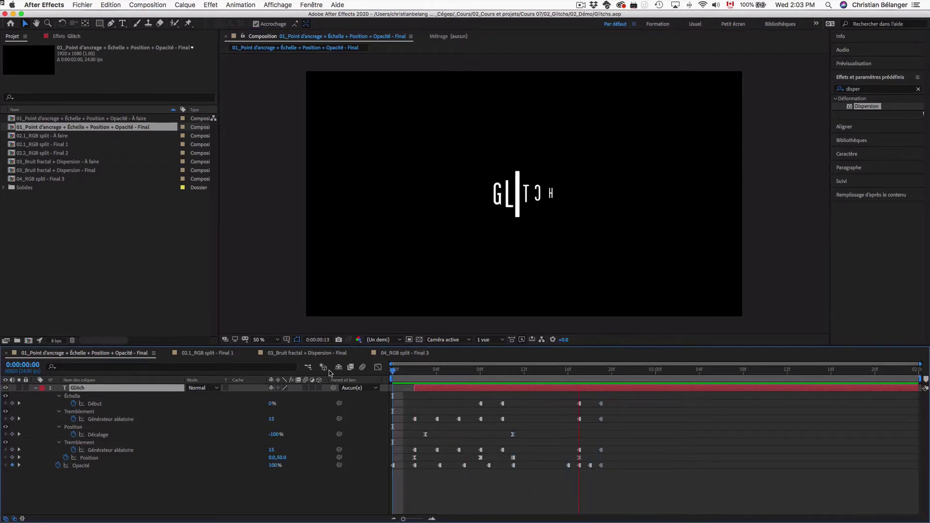
mouse_move(520, 374)
left_mouse_down()
mouse_move(479, 375)
mouse_move(624, 372)
left_mouse_up()
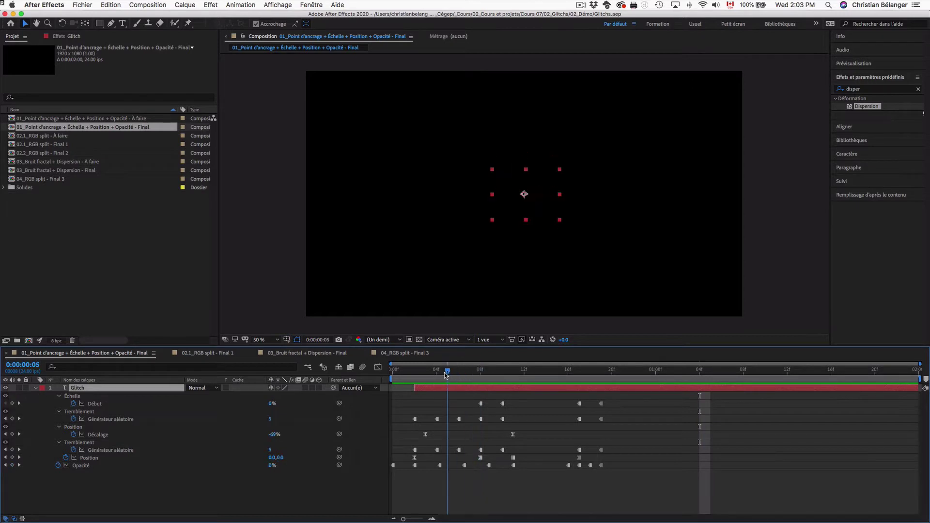
Retype the text as THUNDER and preview the animation with it.
key("super+t")
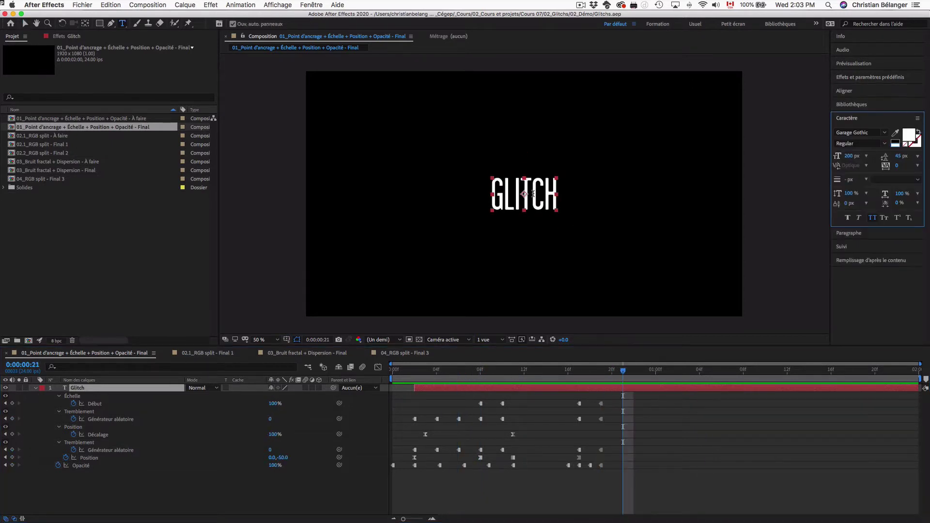
double_click(535, 194)
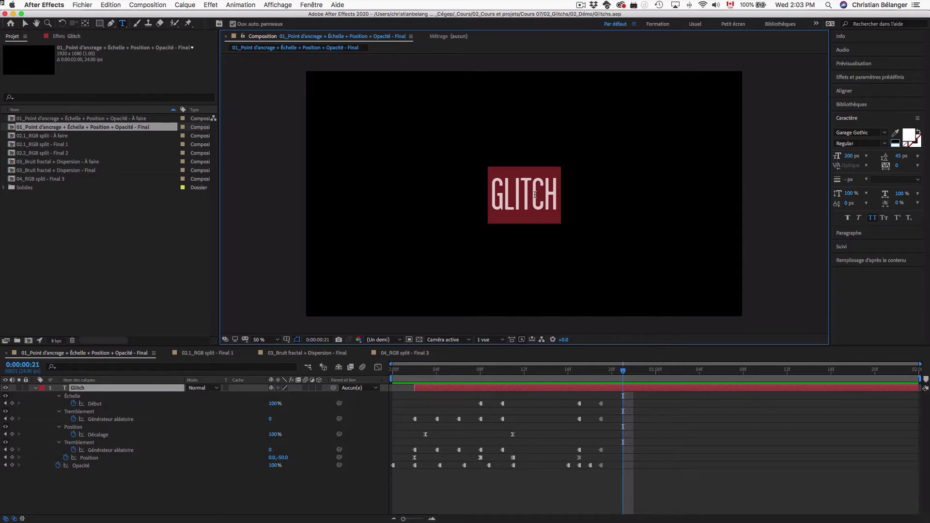
key("BackSpace")
type("THUNDER")
key("Escape")
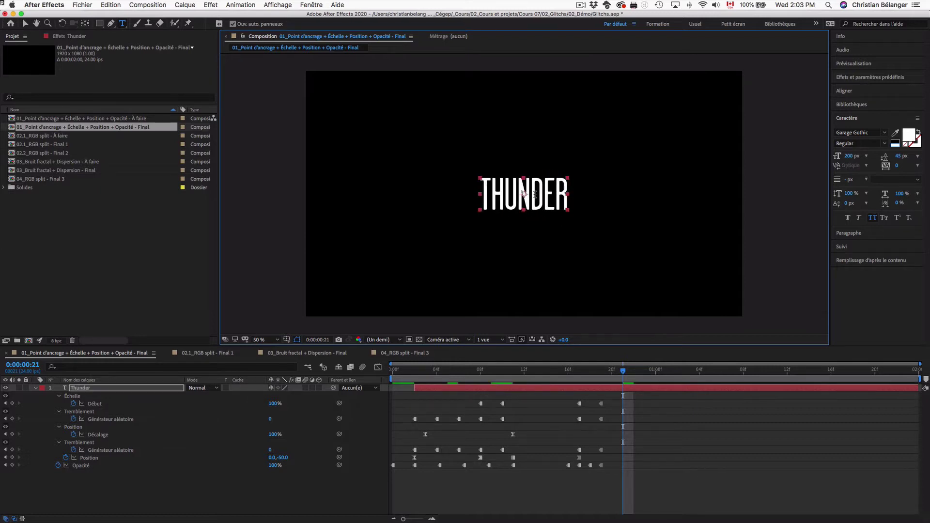
key("space")
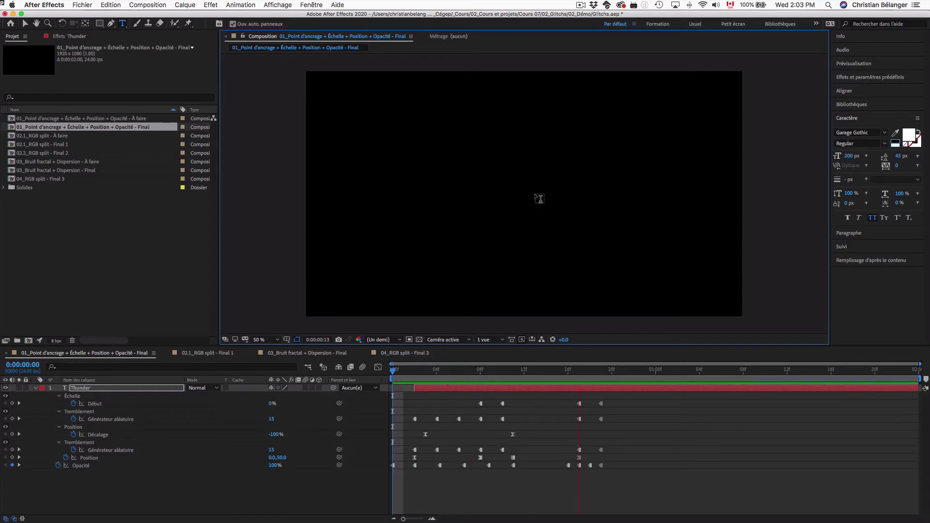
key("space")
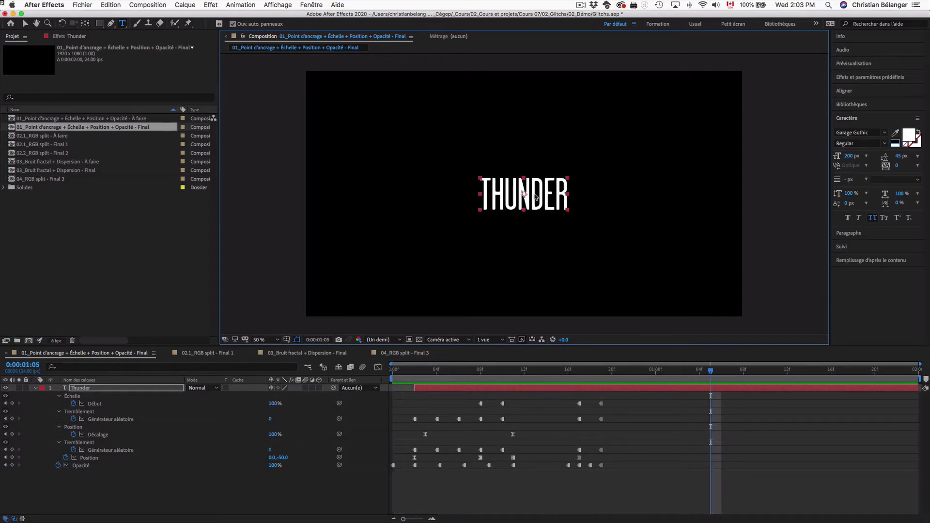
Undo back to GLITCH and collapse the Glitch layer's properties.
key("super+z")
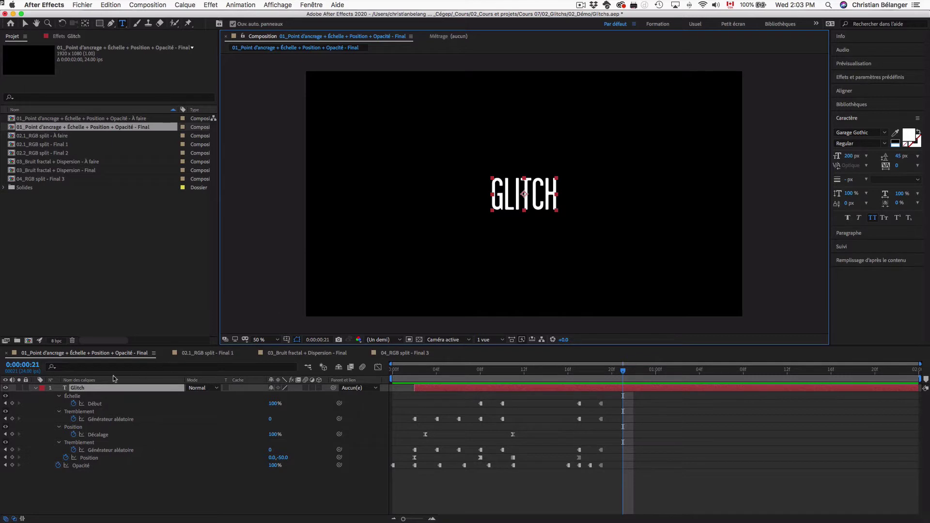
left_click(35, 388)
left_click(34, 387)
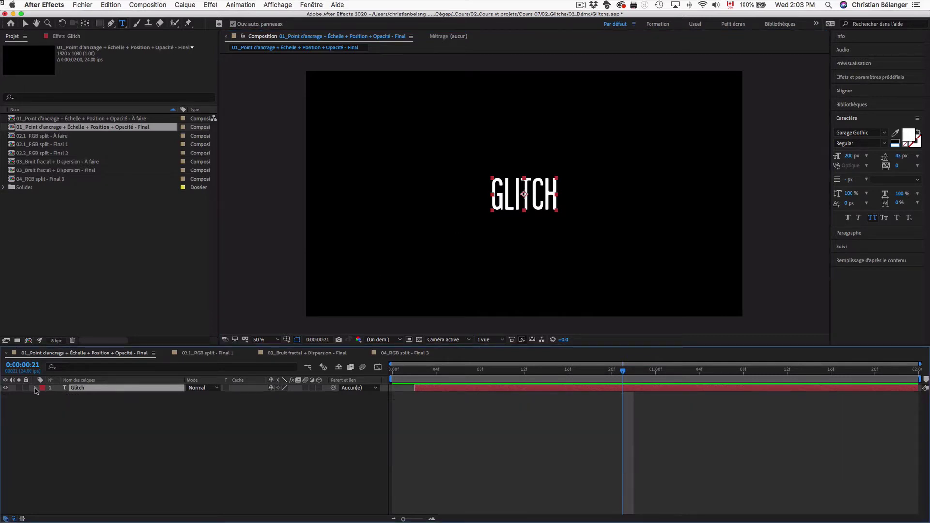
Expand the Glitch layer, collapse both Tremblement animators, and bring up the Animer list from Texte.
left_click(34, 388)
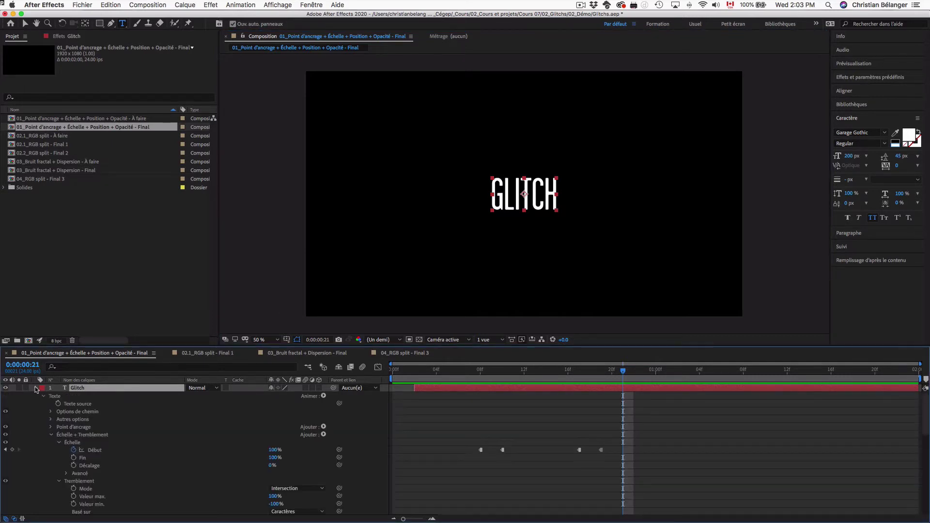
left_click(53, 436)
left_click(52, 442)
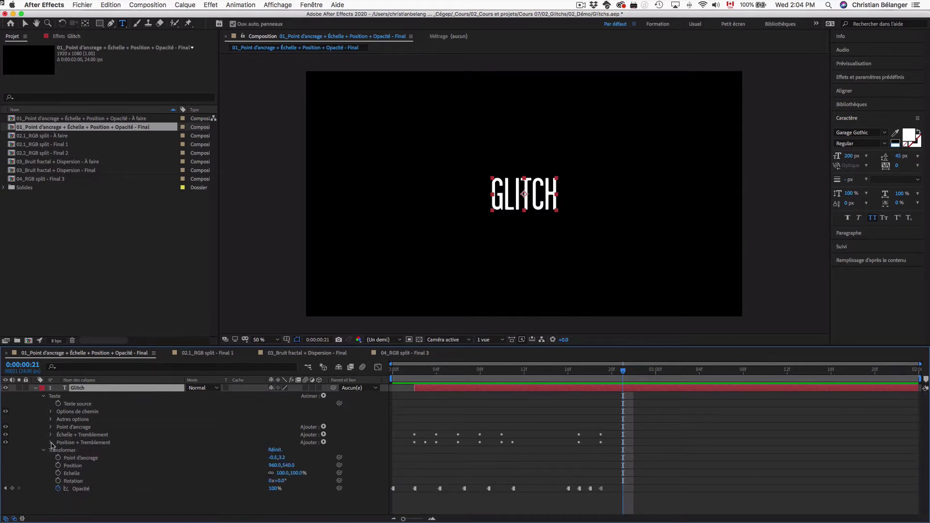
left_click(55, 396)
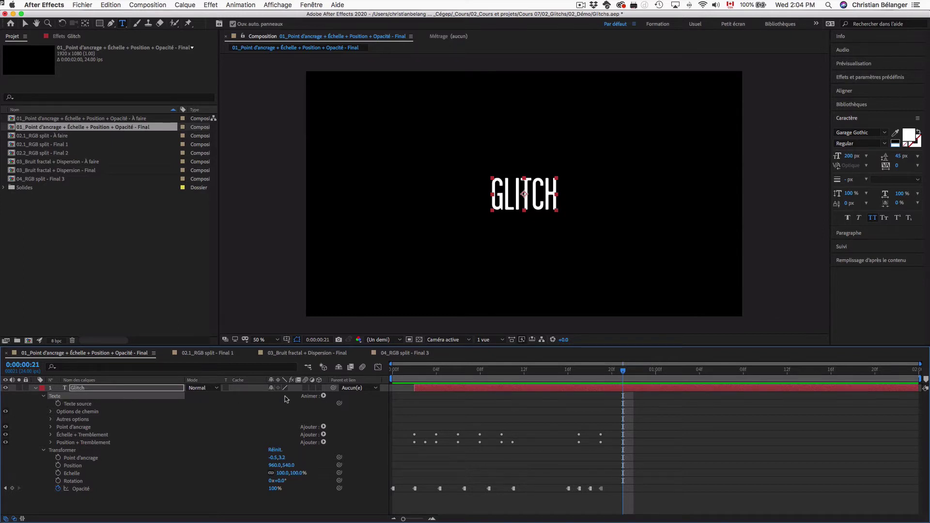
left_click(324, 396)
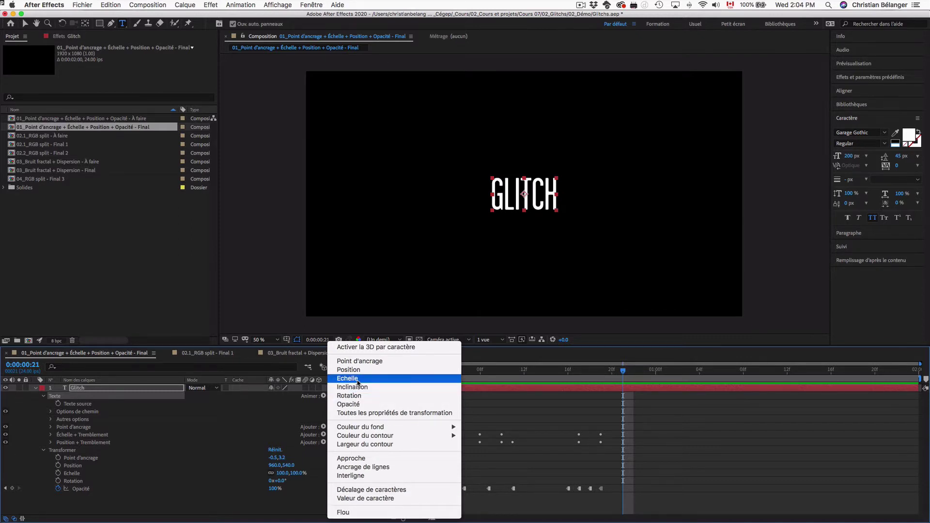
Dismiss the Animer list and scrub the GLITCH animation through frames 2, 3 and 12.
left_click(281, 289)
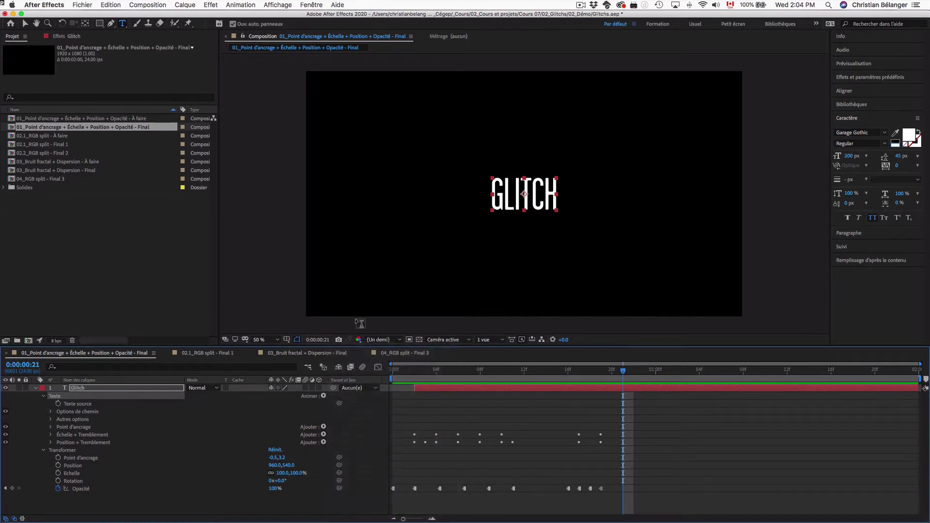
left_click(419, 376)
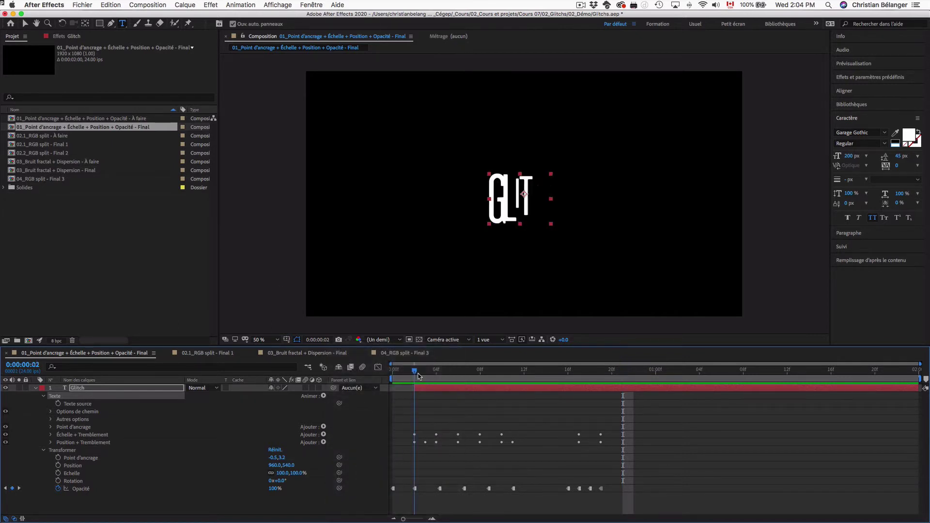
left_click_drag(419, 376, 480, 376)
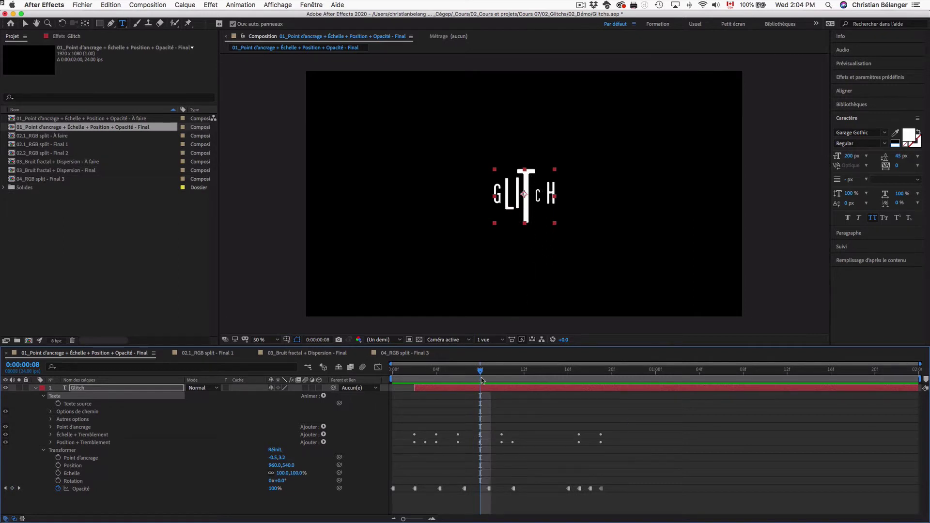
mouse_move(481, 377)
left_mouse_down()
mouse_move(528, 377)
mouse_move(427, 376)
left_mouse_up()
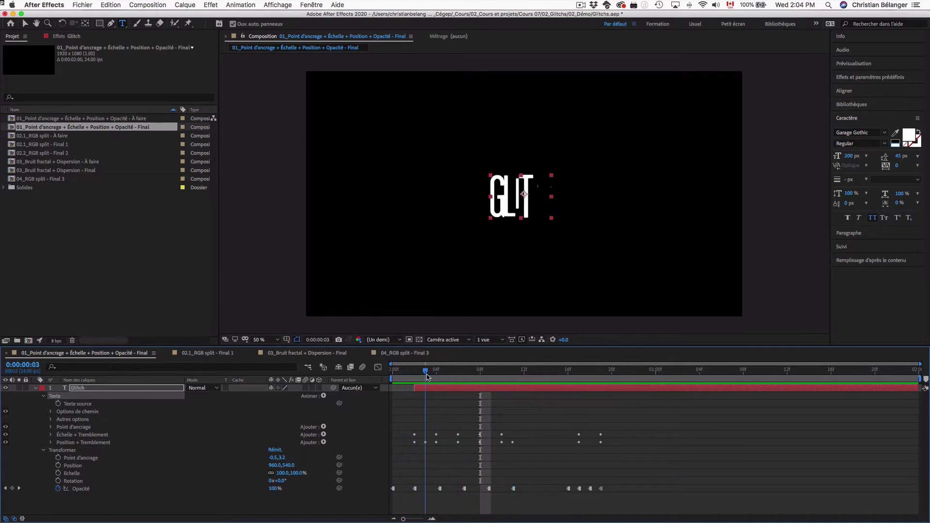
Select the Opacité keyframes, line up on the frame-2 keyframe, and play the preview.
left_click(78, 488)
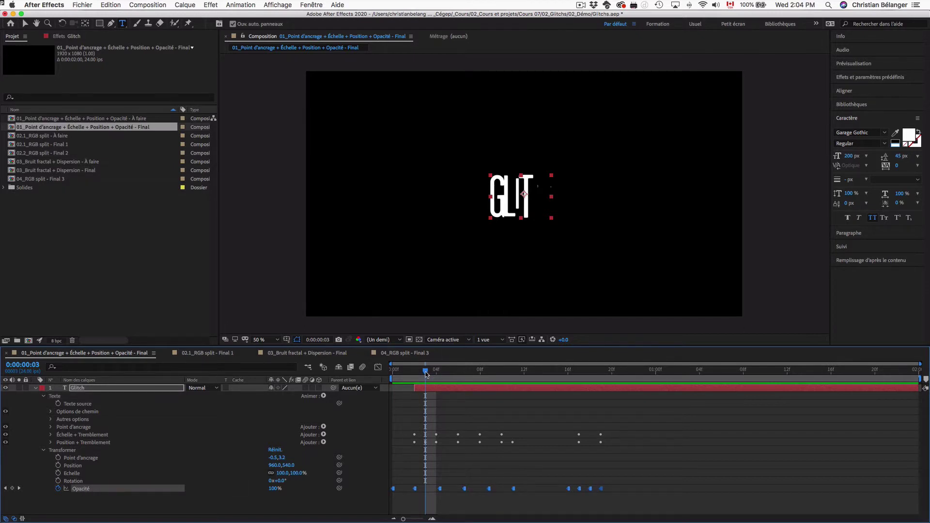
mouse_move(425, 371)
left_mouse_down()
mouse_move(416, 374)
mouse_move(524, 378)
mouse_move(368, 376)
mouse_move(515, 375)
mouse_move(434, 373)
left_mouse_up()
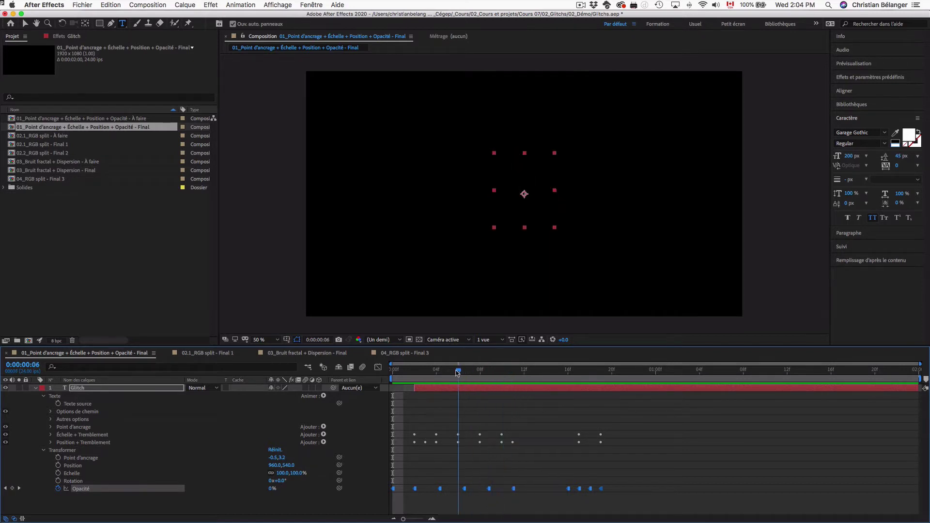
key("space")
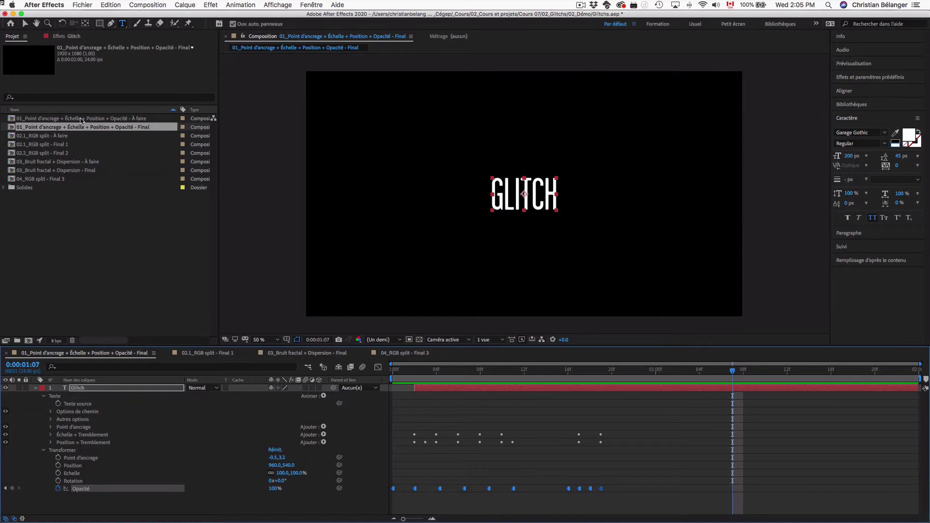
double_click(81, 120)
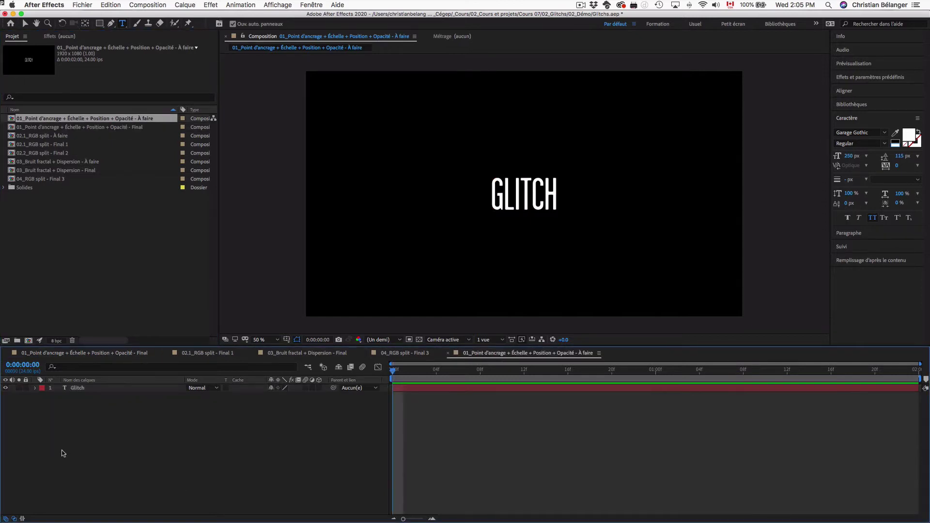
left_click(35, 388)
left_click(54, 397)
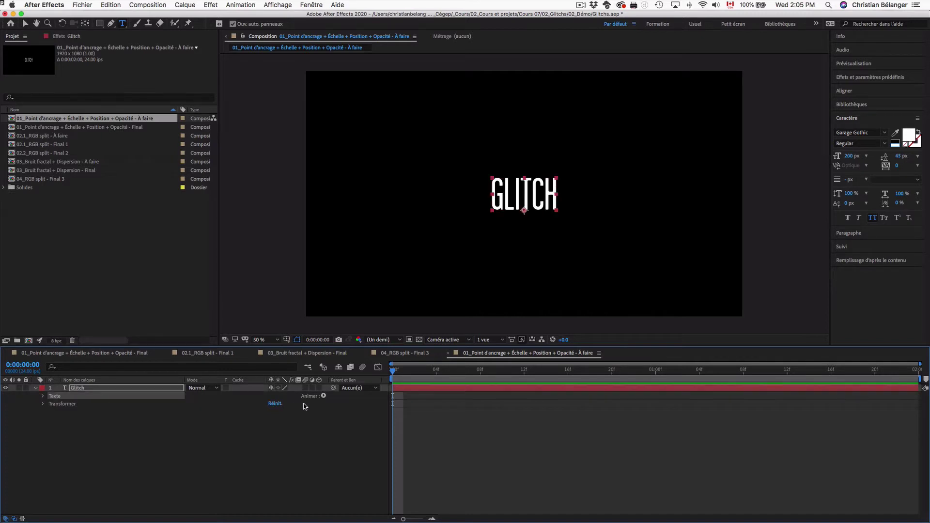
left_click(323, 396)
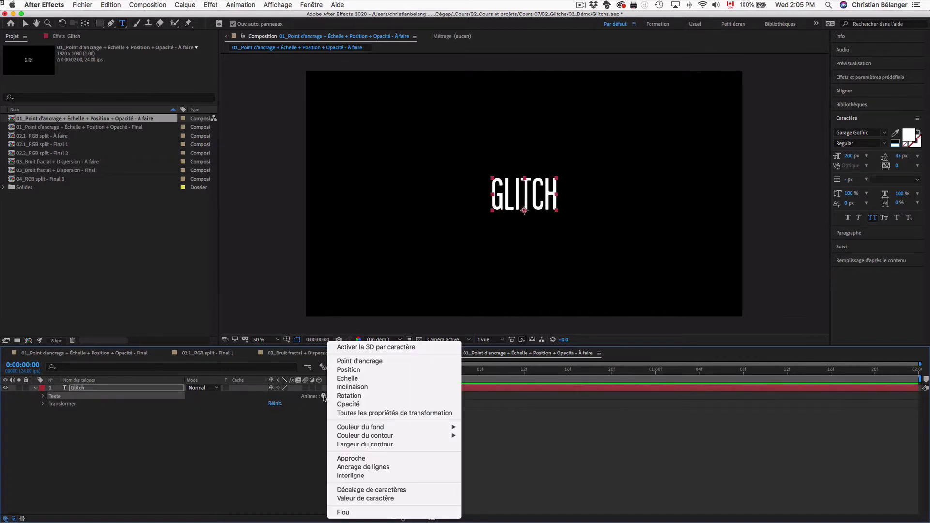
left_click(353, 379)
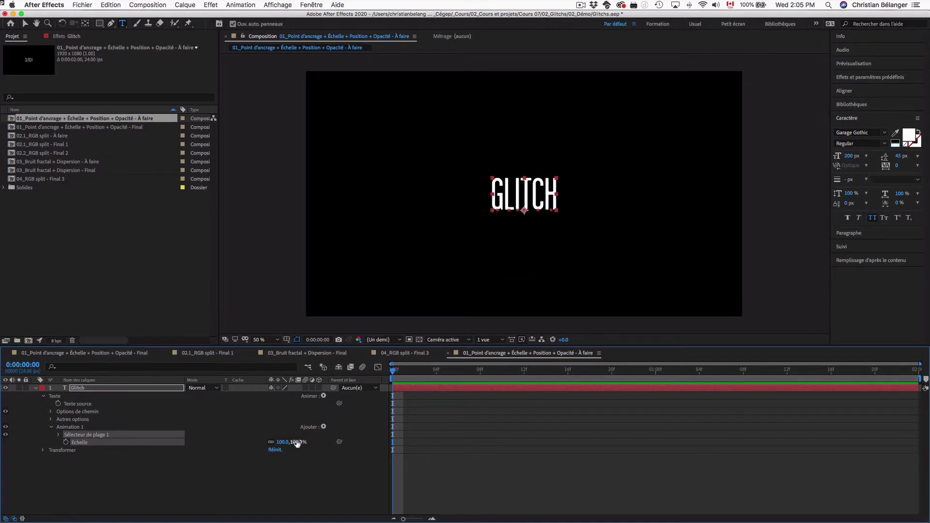
mouse_move(297, 444)
left_mouse_down()
mouse_move(341, 441)
mouse_move(274, 443)
mouse_move(326, 443)
left_mouse_up()
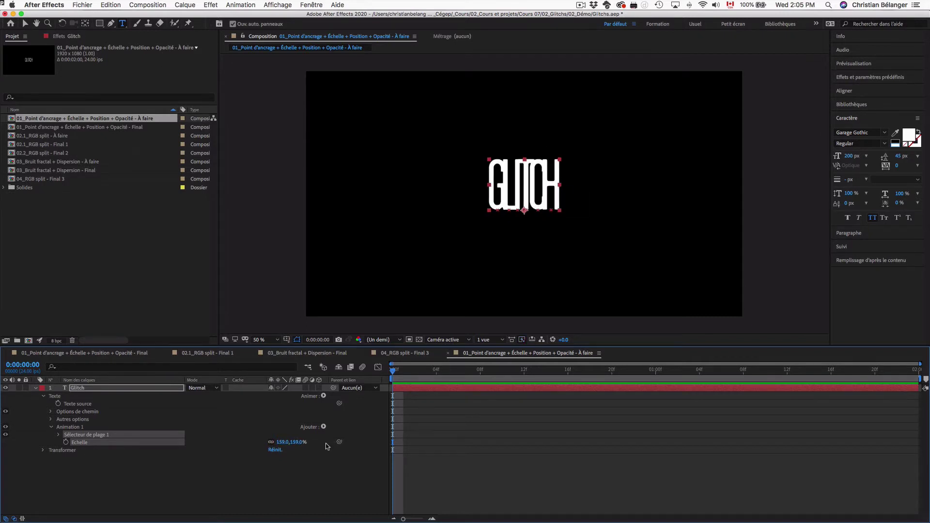
key("super+z")
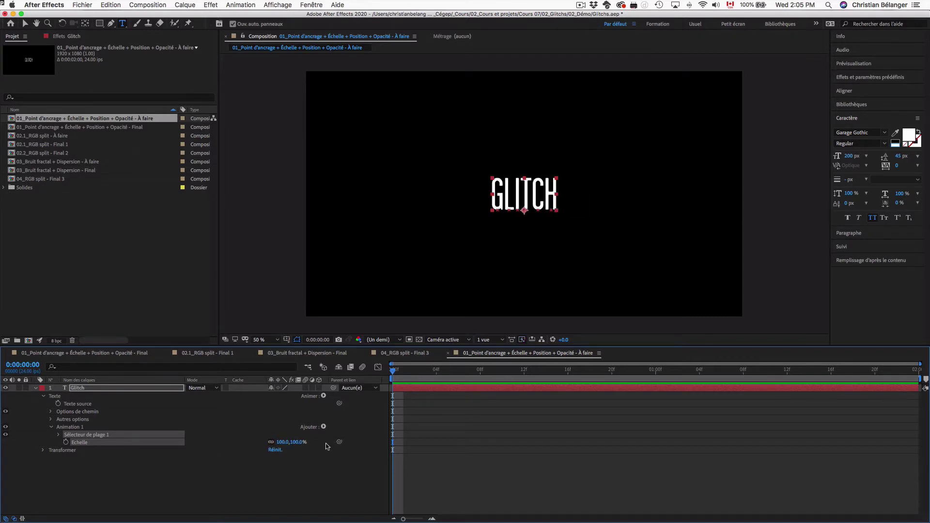
key("super+z")
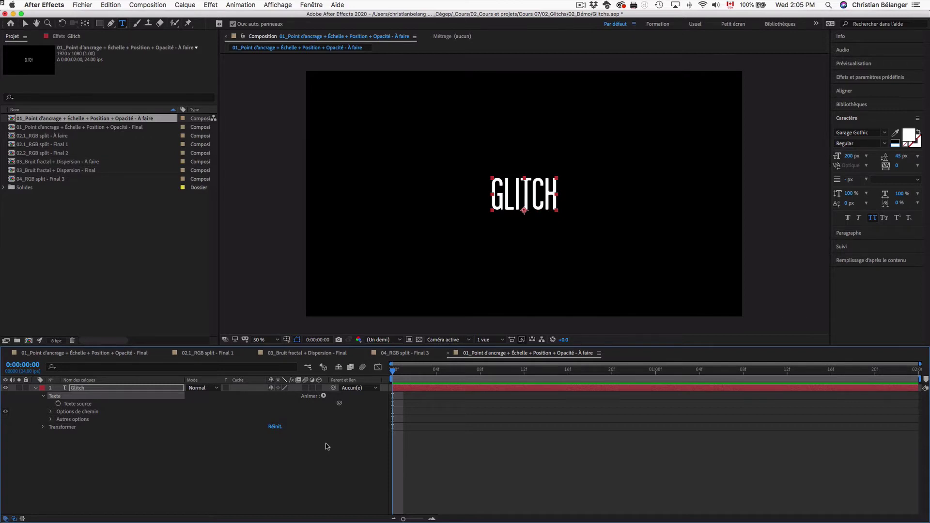
Add a Point d'ancrage animator to GLITCH with its Y value set to -73.
left_click(324, 397)
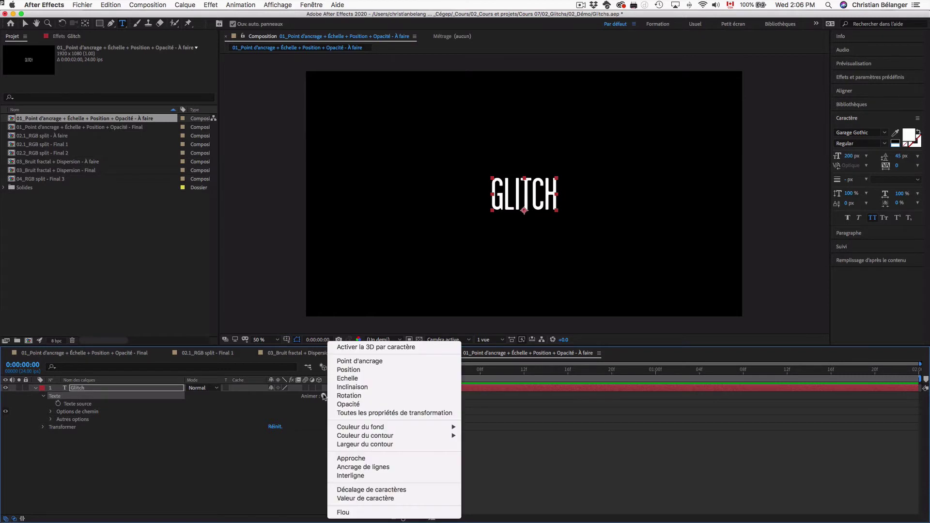
left_click(360, 361)
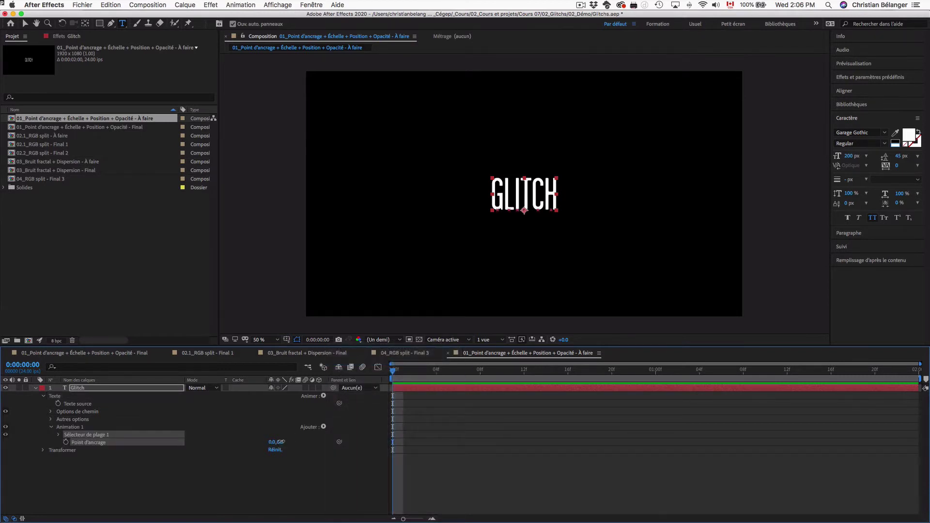
left_click_drag(280, 442, 244, 446)
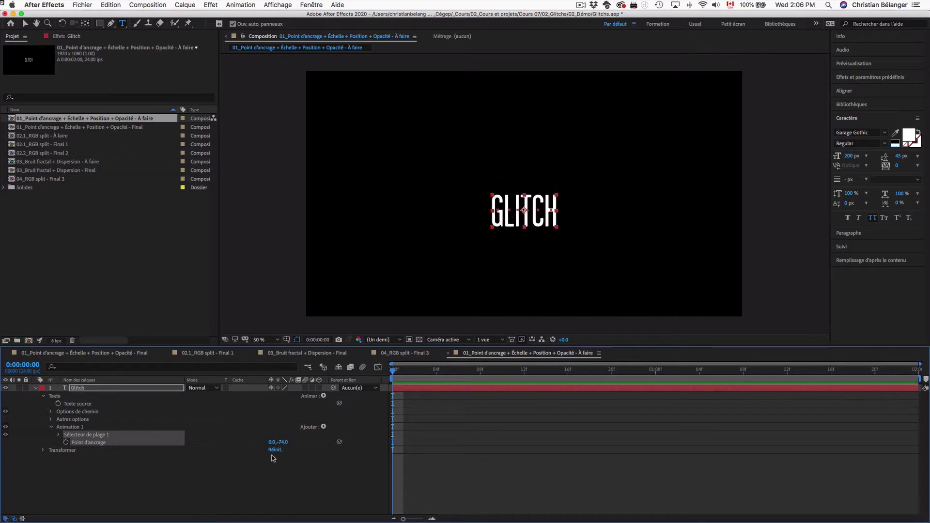
left_click(283, 441)
type("-73")
key("Return")
left_click(324, 480)
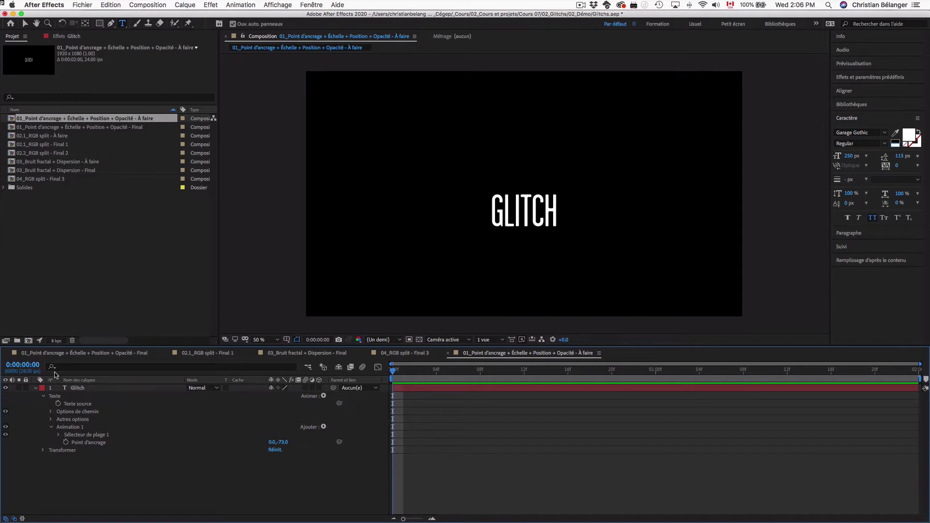
Rename the anchor point animator Ancrage and collapse it.
left_click(77, 388)
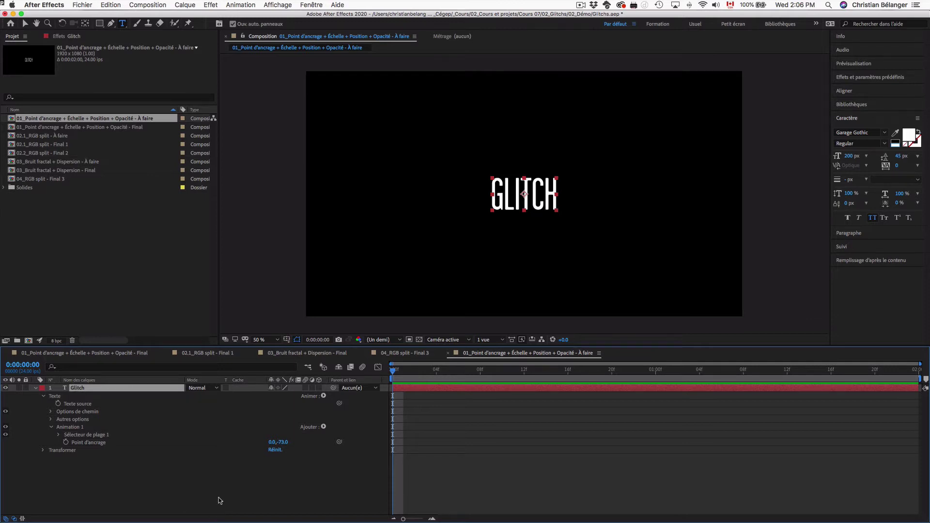
left_click(73, 428)
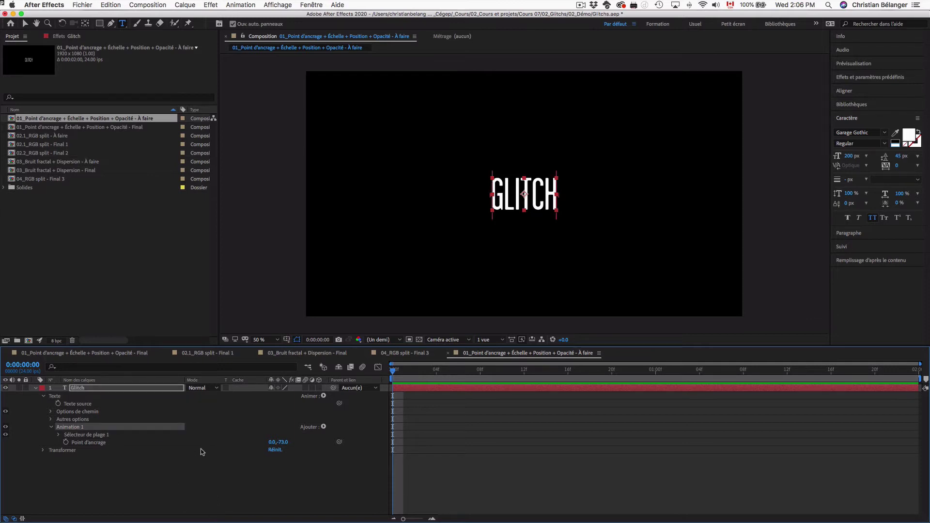
key("Return")
type("Ancrage")
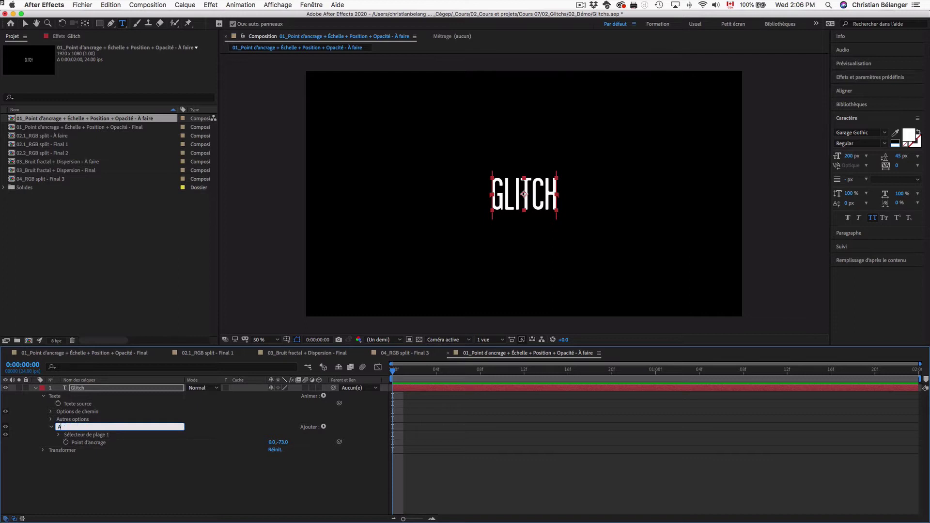
key("Return")
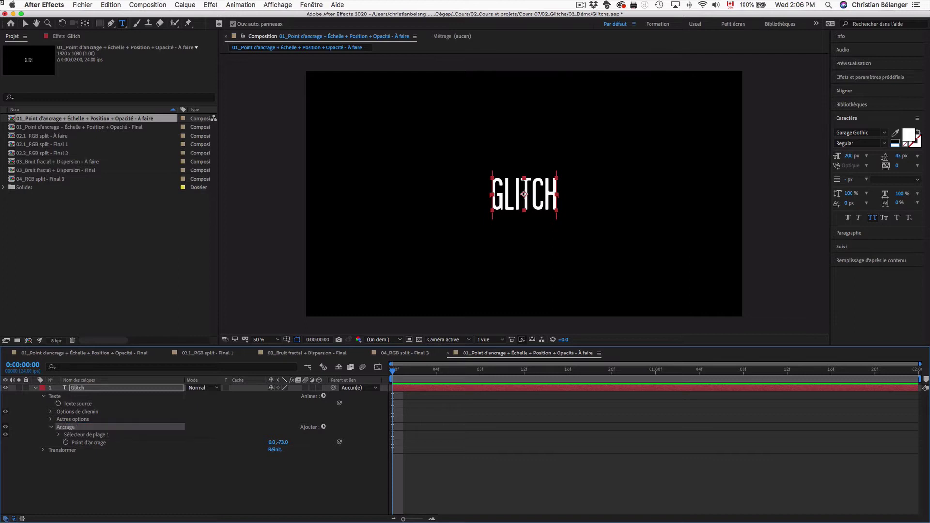
left_click(51, 427)
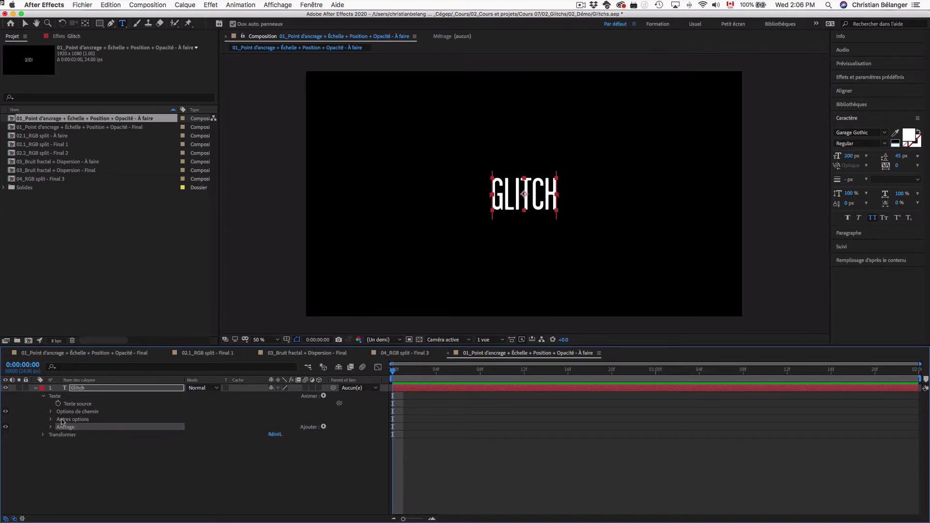
left_click(66, 397)
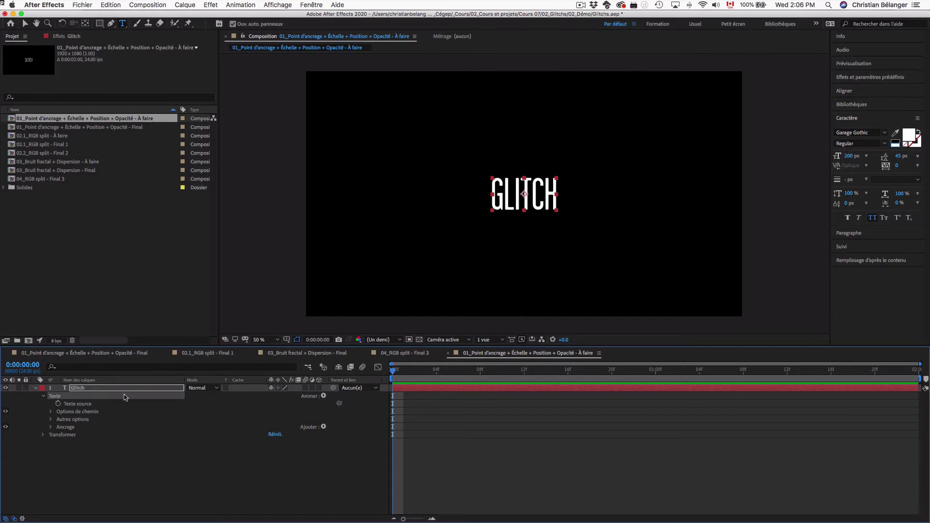
Add an Échelle animator to GLITCH with scale set to 250.0,250.0%.
left_click(323, 395)
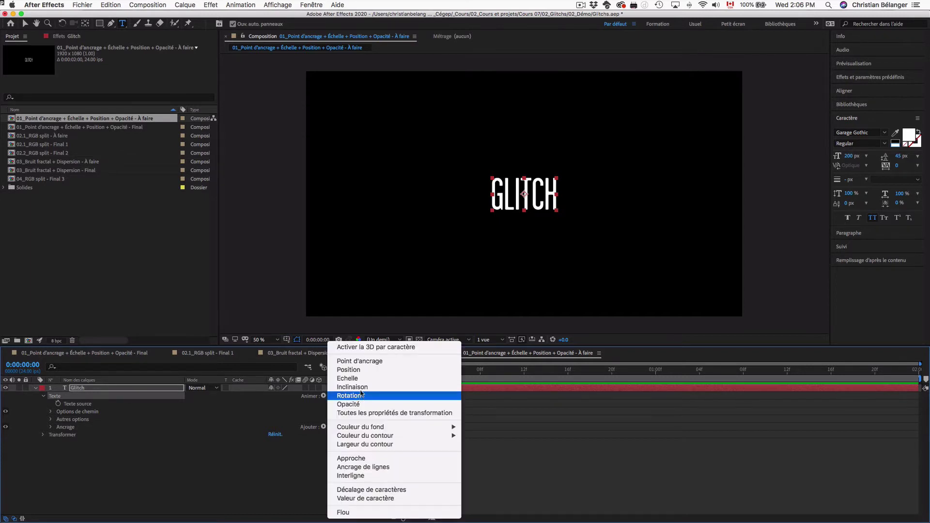
left_click(347, 378)
left_click(298, 449)
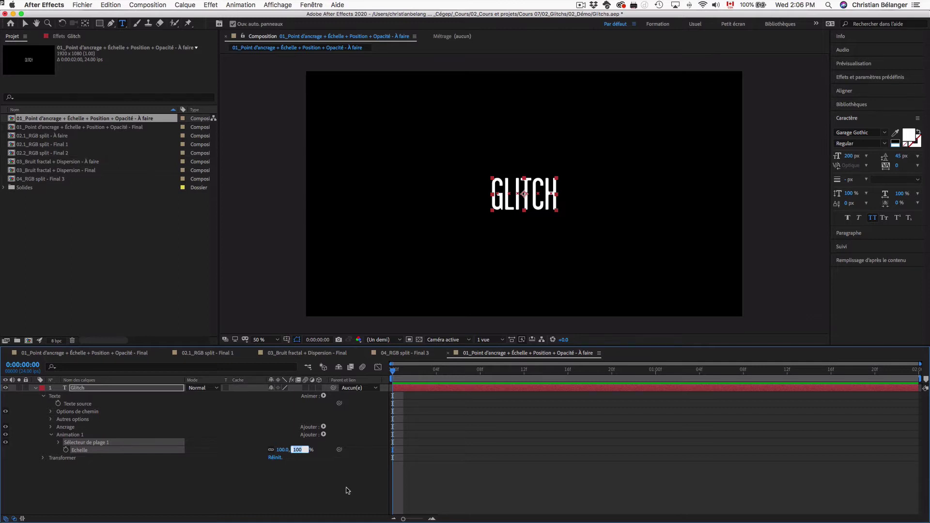
type("250")
key("Return")
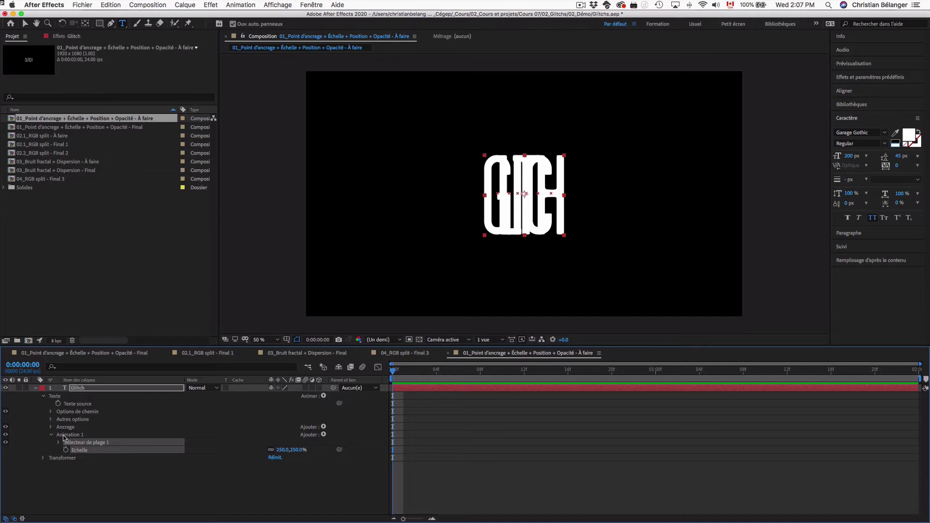
left_click(129, 435)
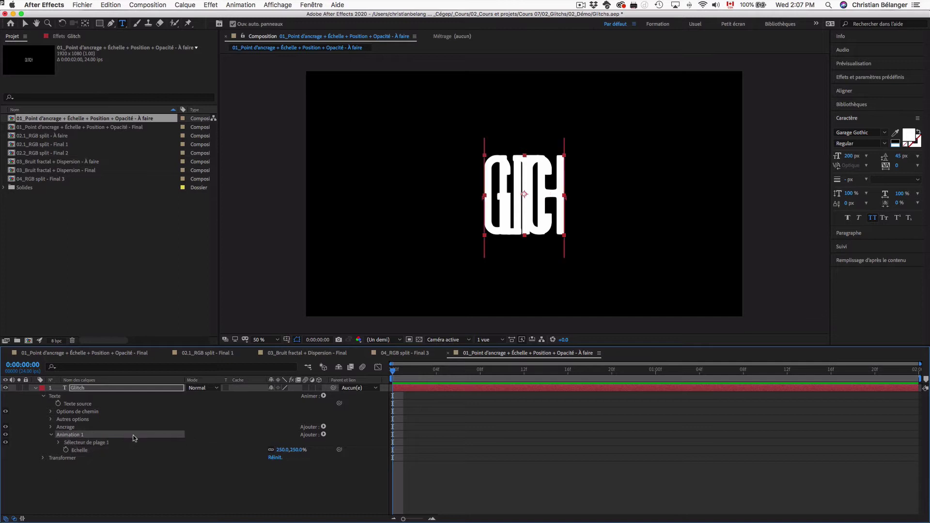
left_click(323, 435)
mouse_move(324, 435)
mouse_move(358, 443)
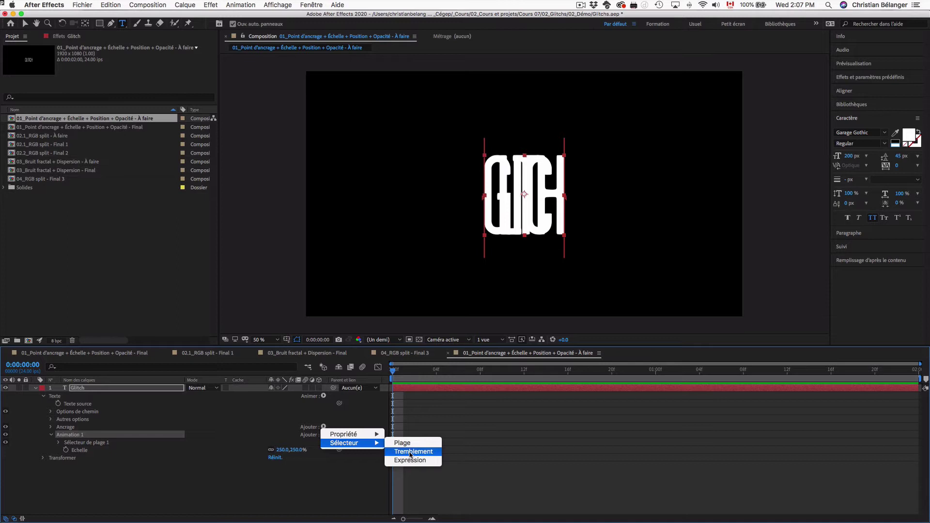
Rename the scale animator 'Échelle + Tremblement', correcting the accented É.
key("Escape")
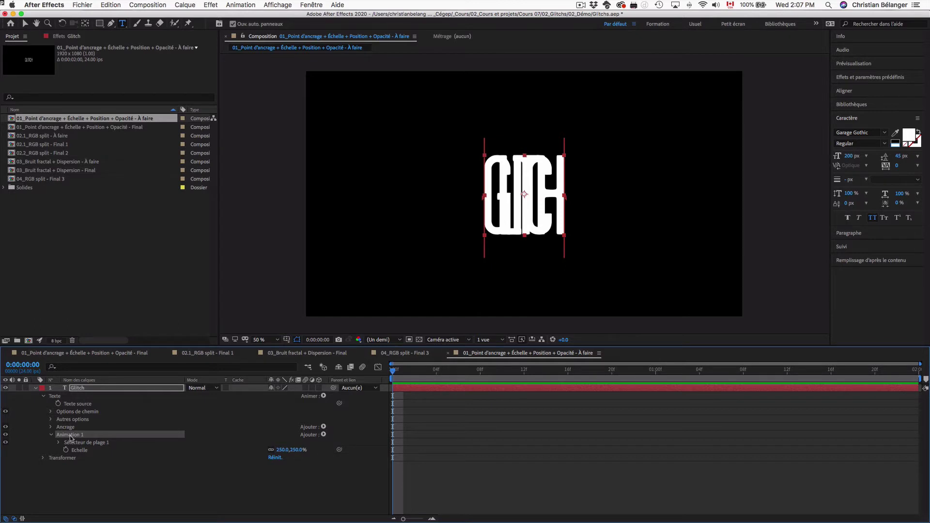
key("Return")
type("E")
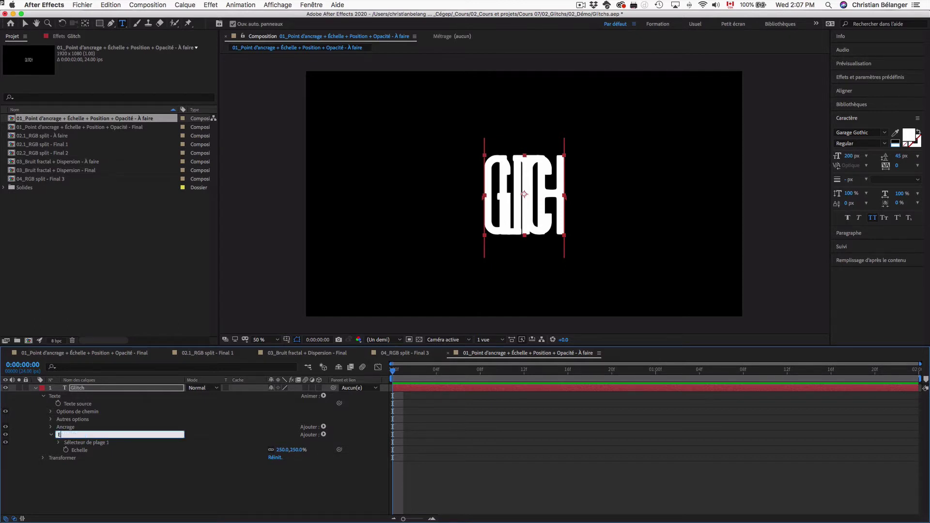
type("chelle + ")
type("Tremblement")
left_click(58, 434)
key("Delete")
type("É")
key("Return")
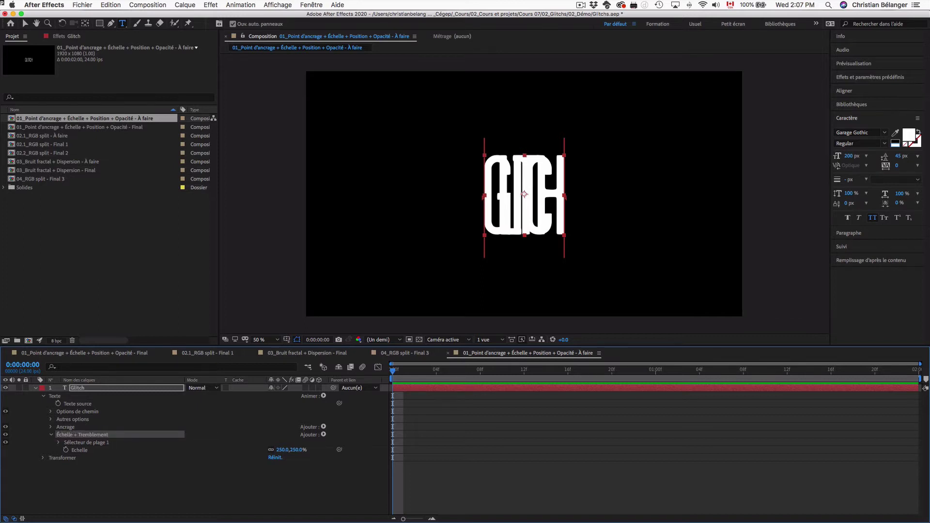
Add a Tremblement (wiggly) selector to the animator and expand its settings.
left_click(80, 452)
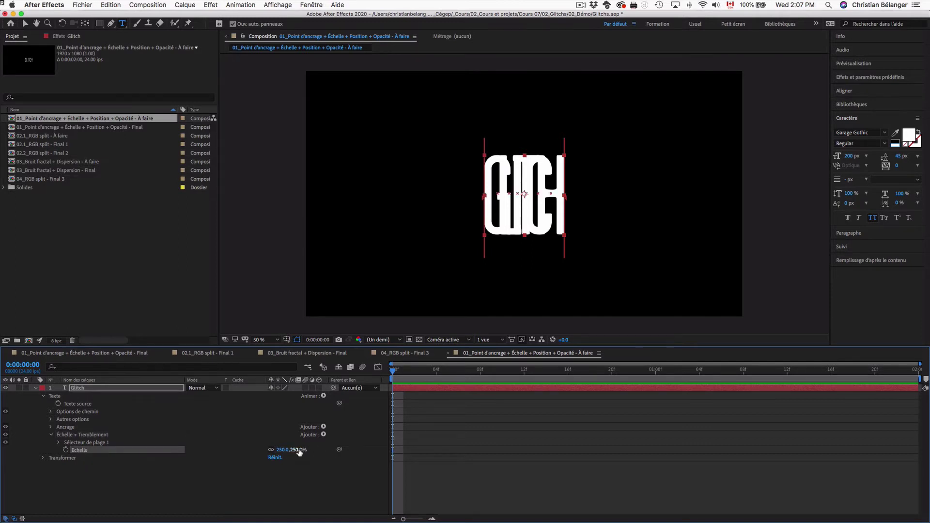
left_click(98, 436)
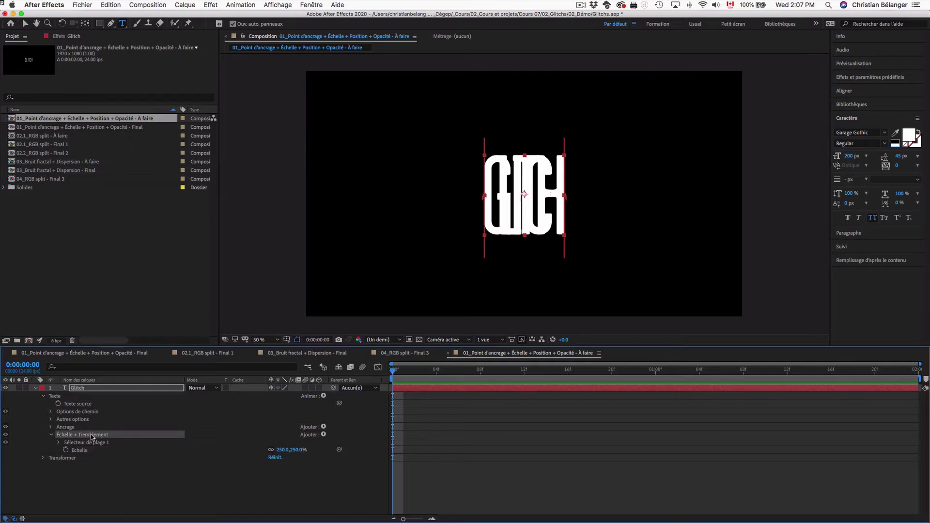
left_click(324, 435)
left_click(406, 450)
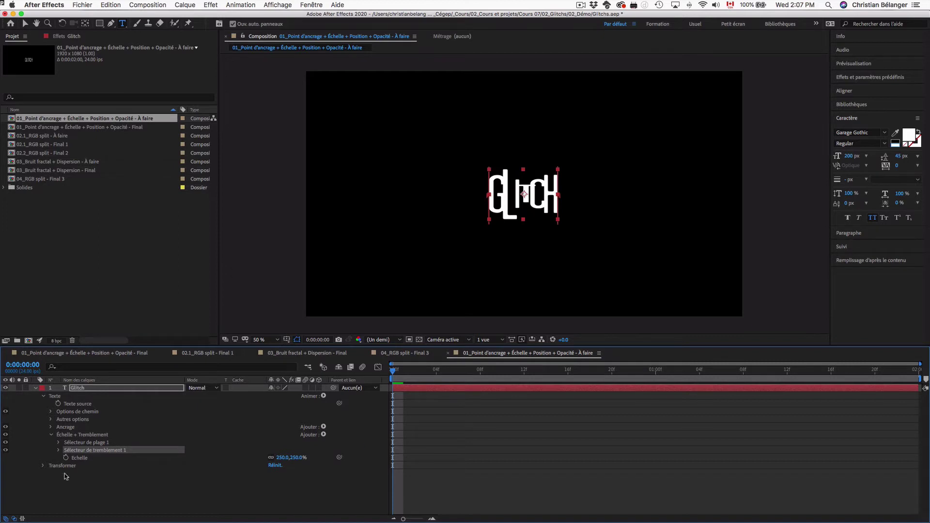
left_click(58, 449)
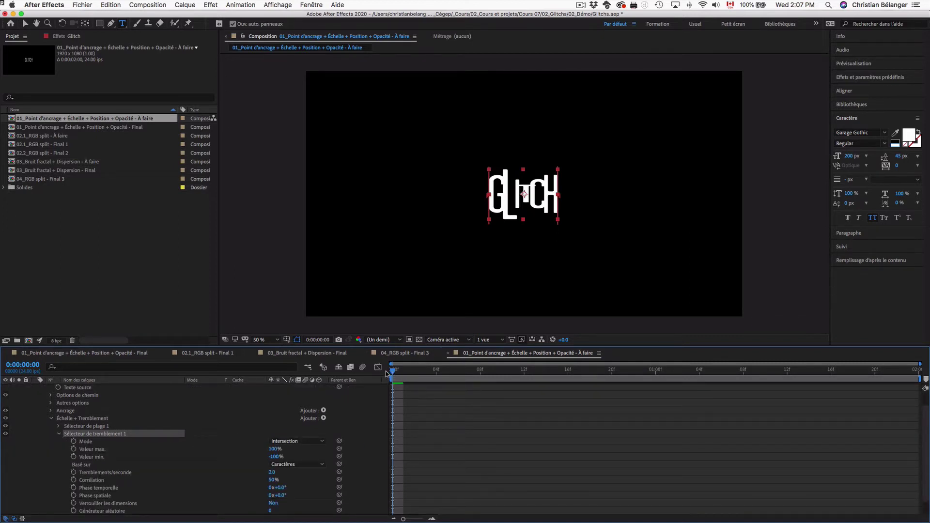
Preview the wiggling scale and inspect the letters at frames 7 and 12.
key("space")
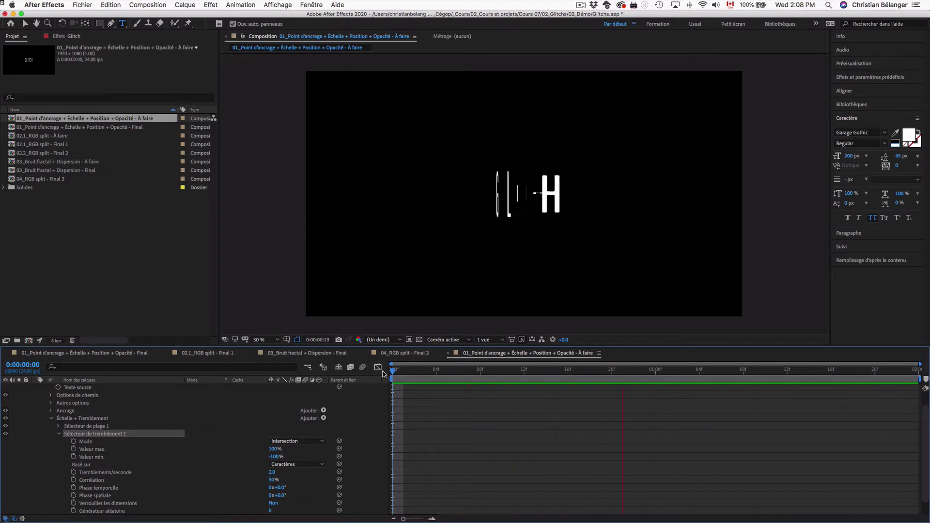
key("space")
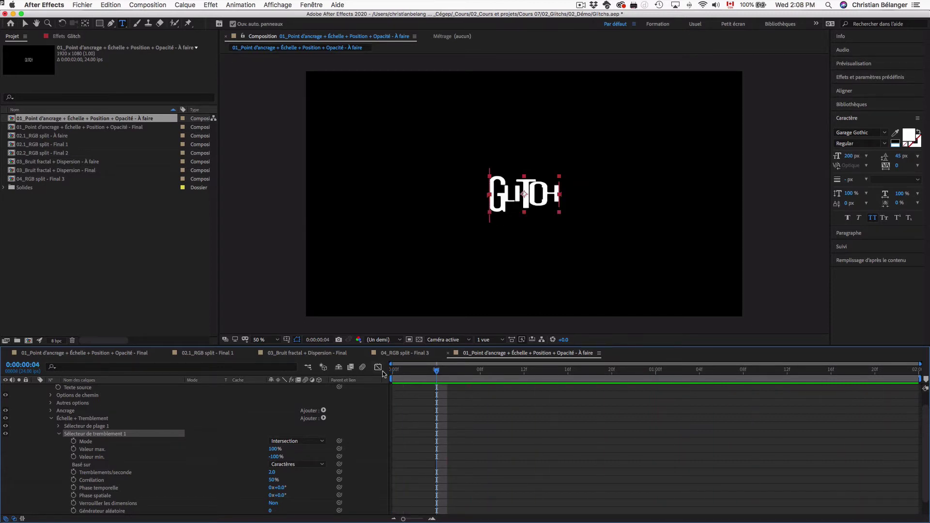
scroll(156, 485, "down", 2)
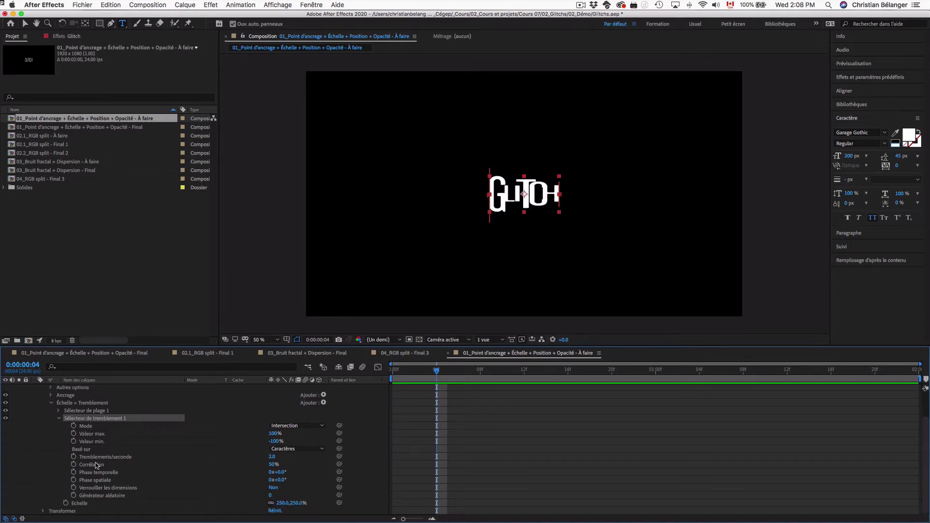
left_click(92, 487)
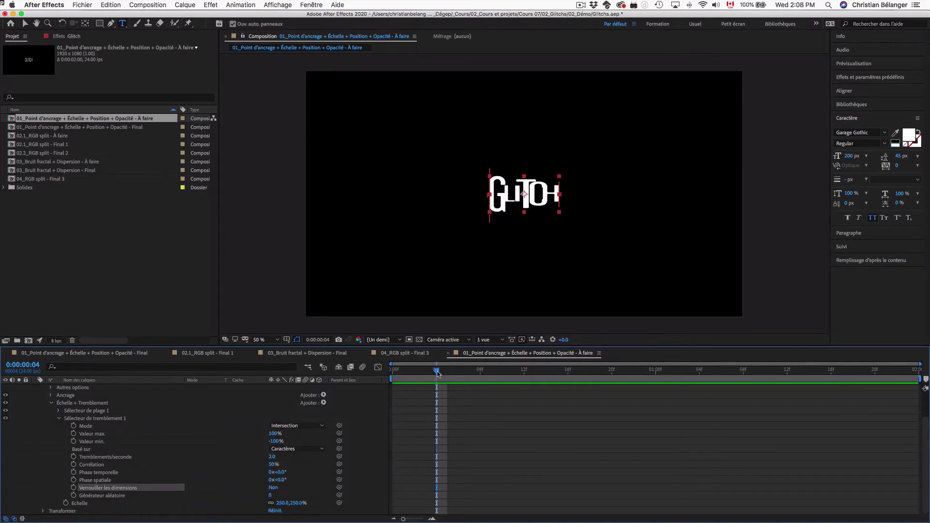
mouse_move(436, 371)
left_mouse_down()
mouse_move(569, 374)
mouse_move(460, 377)
mouse_move(473, 374)
left_mouse_up()
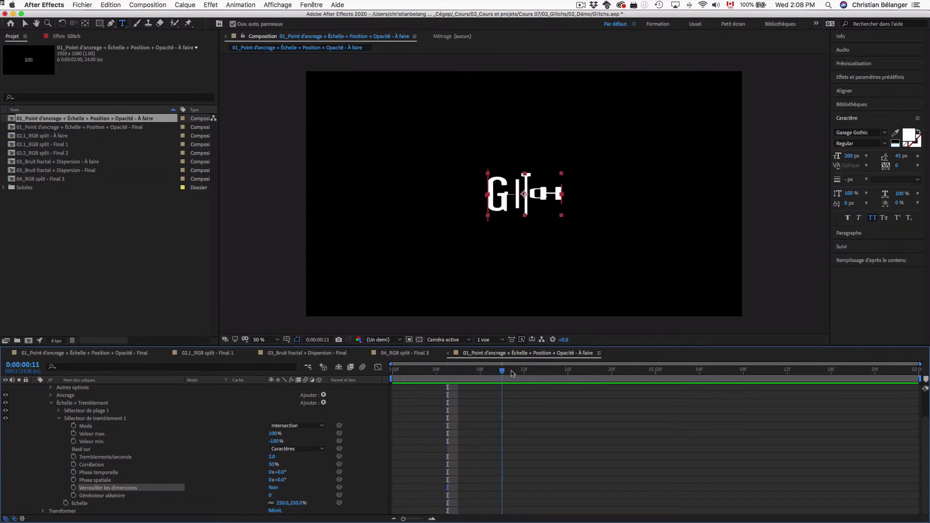
left_click_drag(474, 375, 527, 372)
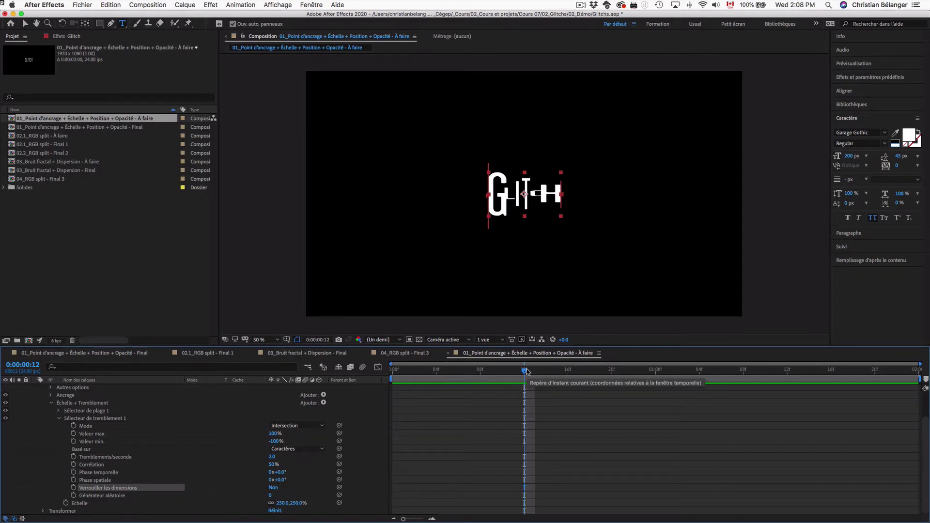
Set Verrouiller les dimensions to Oui and preview from the start.
left_click(273, 487)
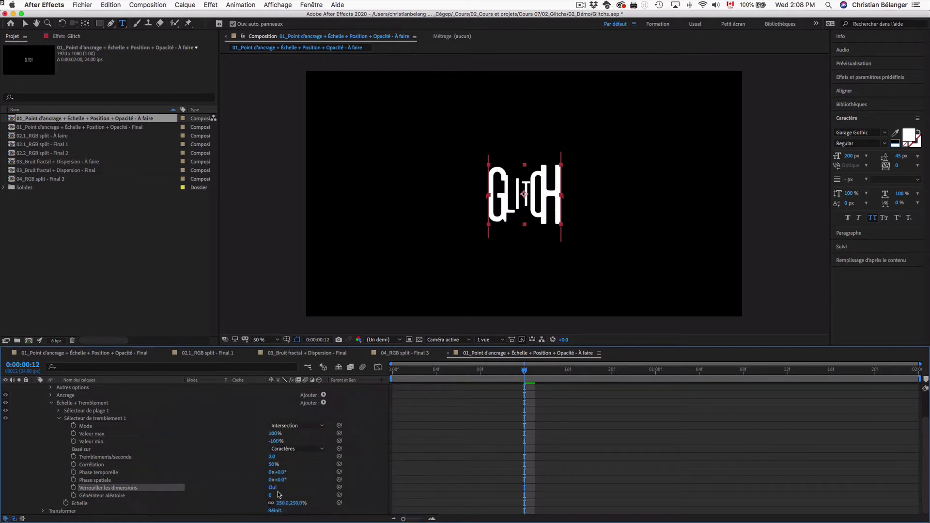
key("Home")
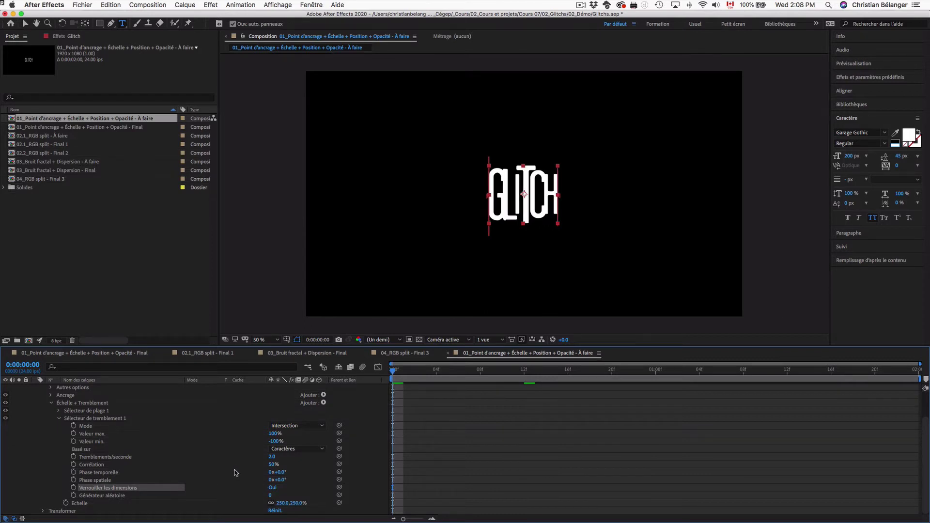
key("space")
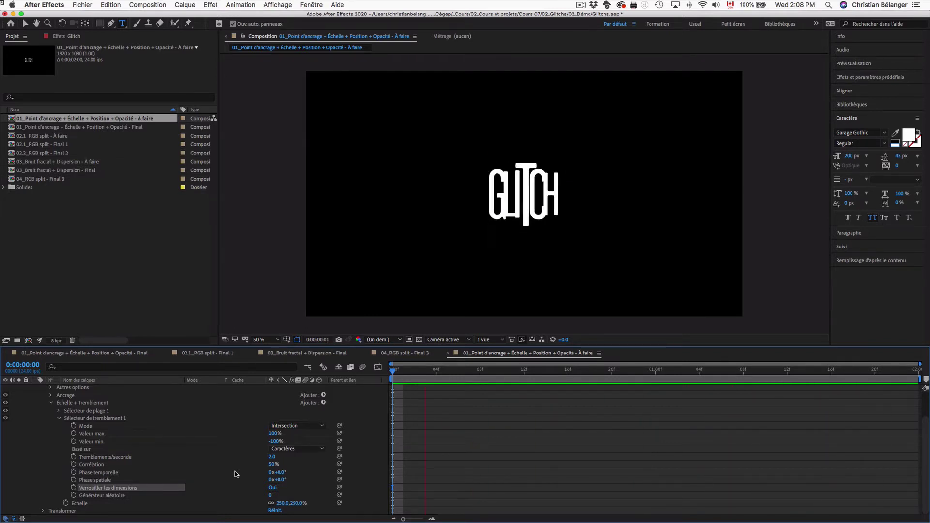
key("space")
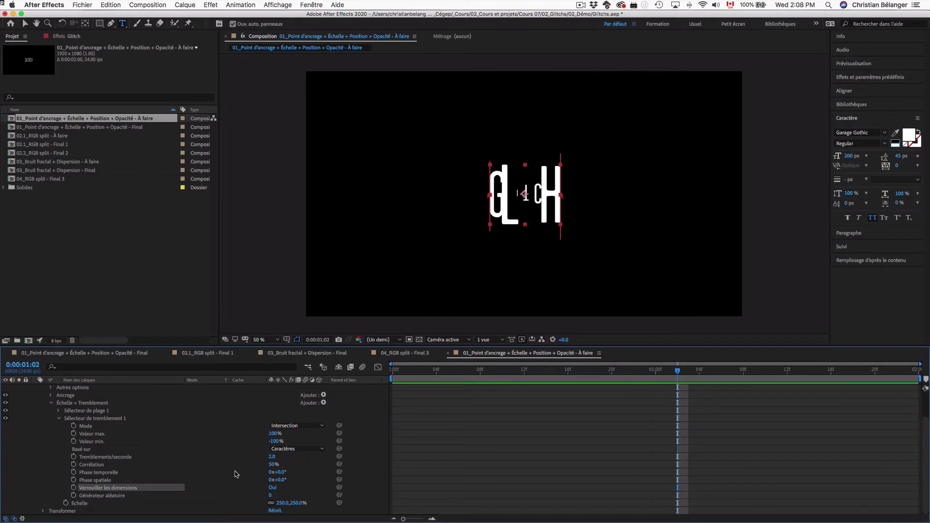
left_click(117, 495)
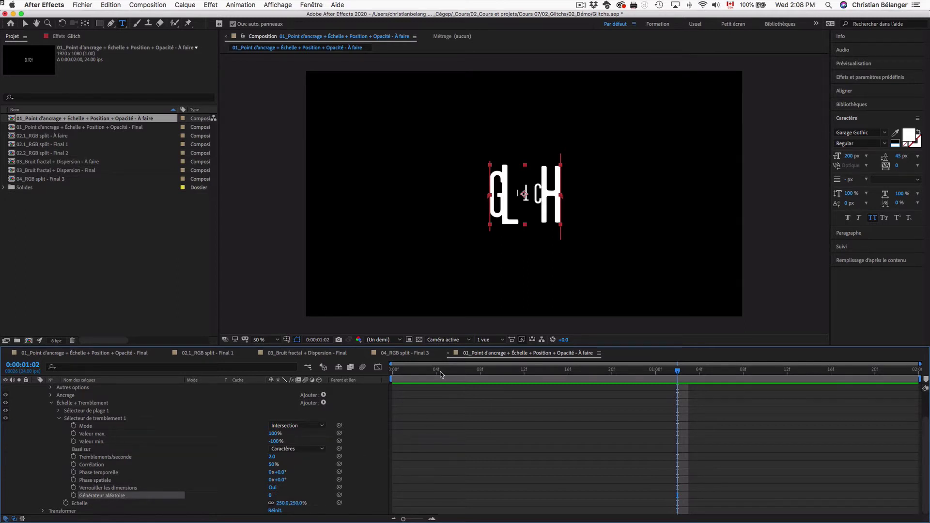
left_click_drag(440, 374, 371, 371)
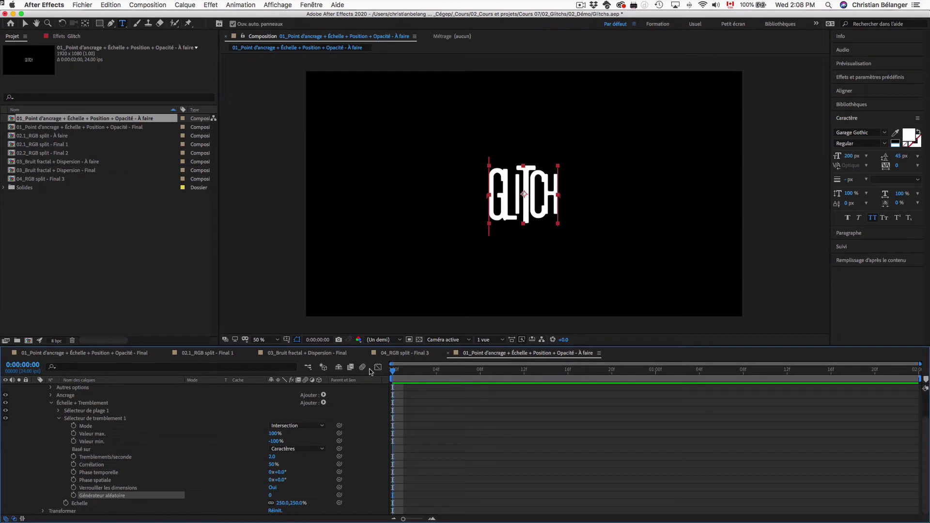
key("space")
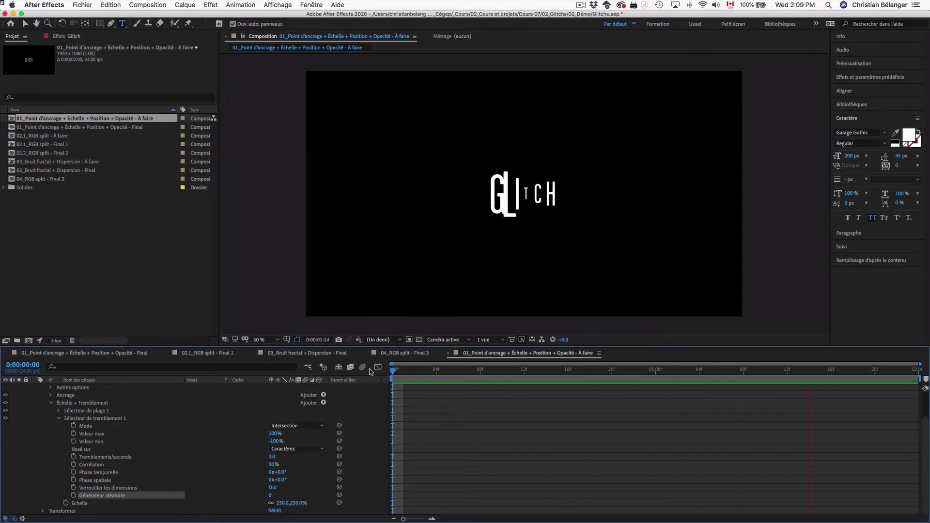
key("space")
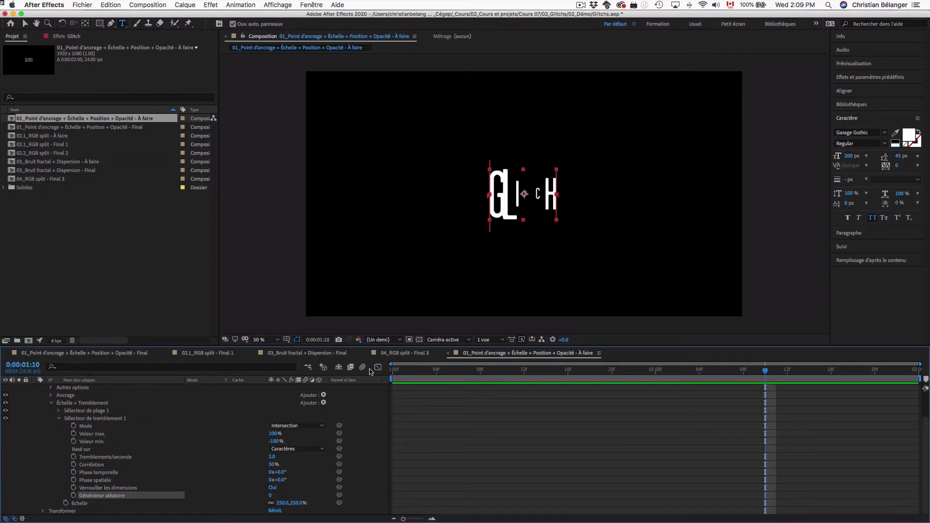
key("Home")
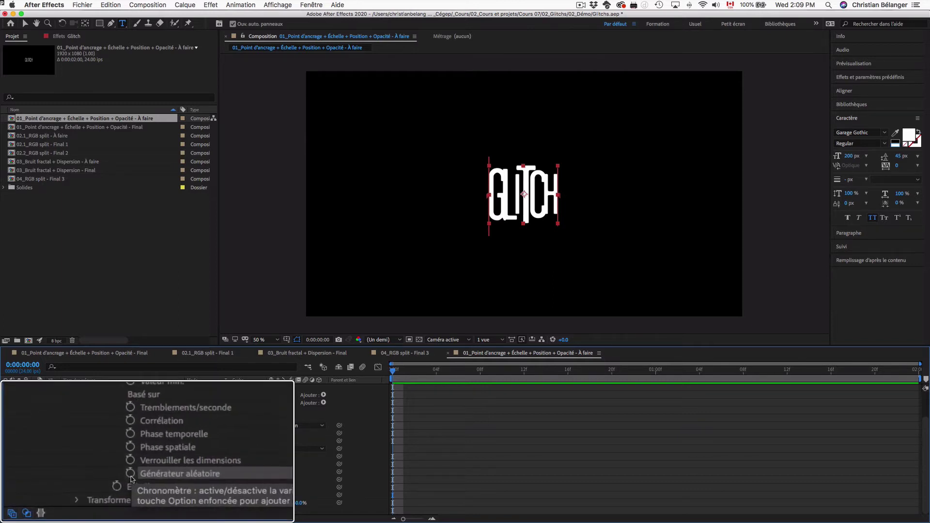
Keyframe Générateur aléatoire seeds 5, 10, 10 and 25 on frames 1 to 4.
left_click(74, 495)
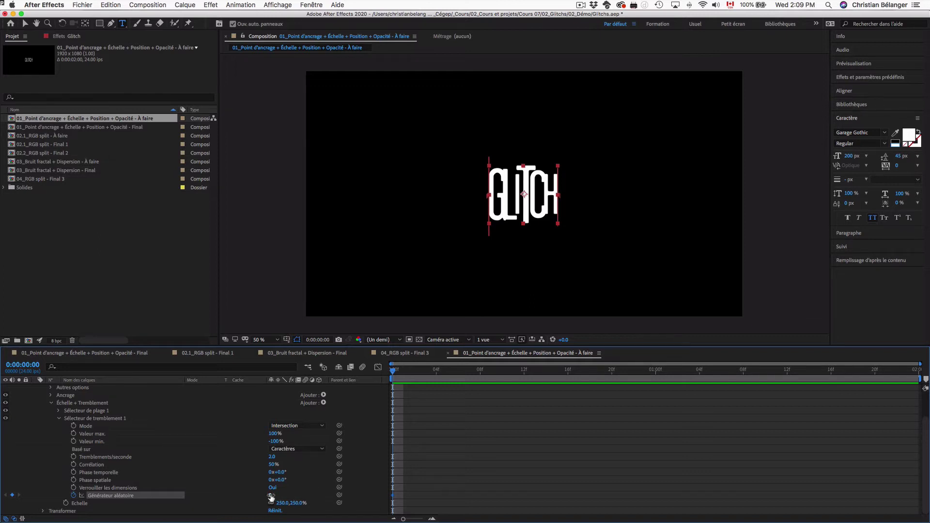
left_click_drag(271, 496, 271, 498)
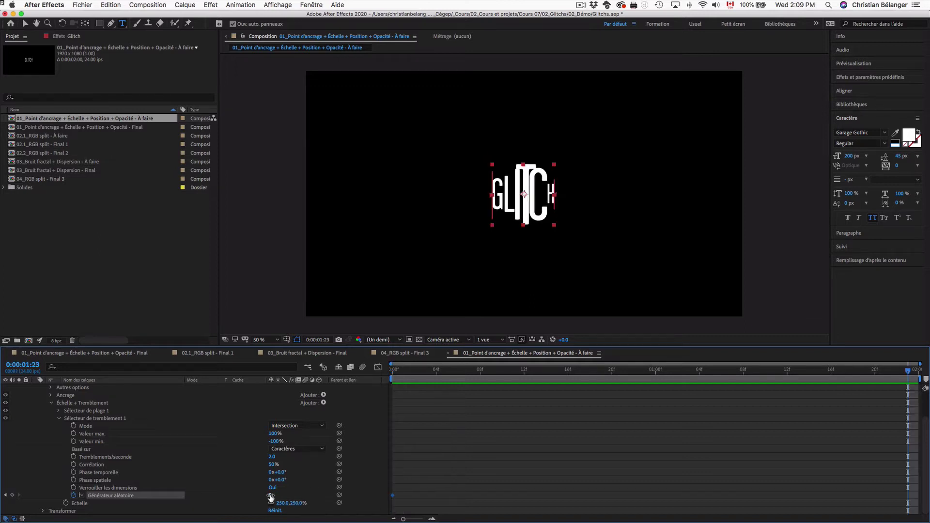
key("Page_Down")
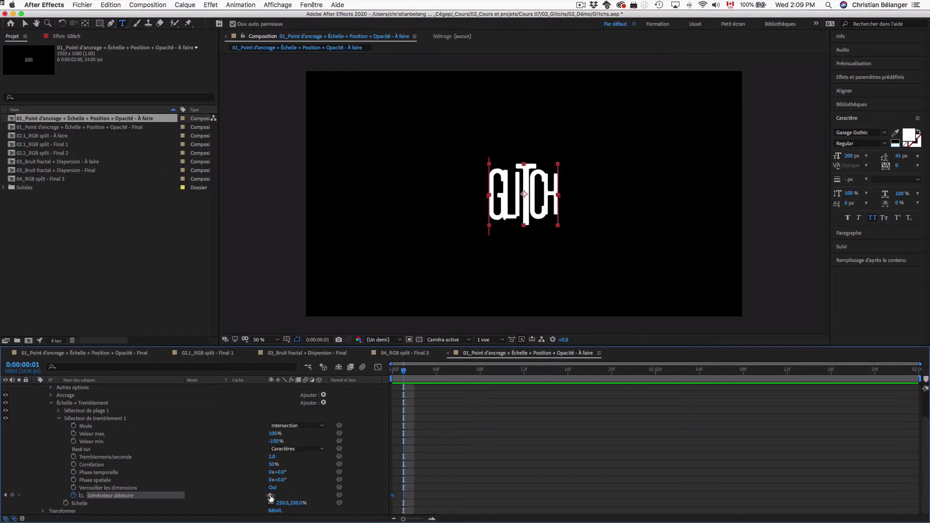
left_click(271, 495)
type("5")
key("Return")
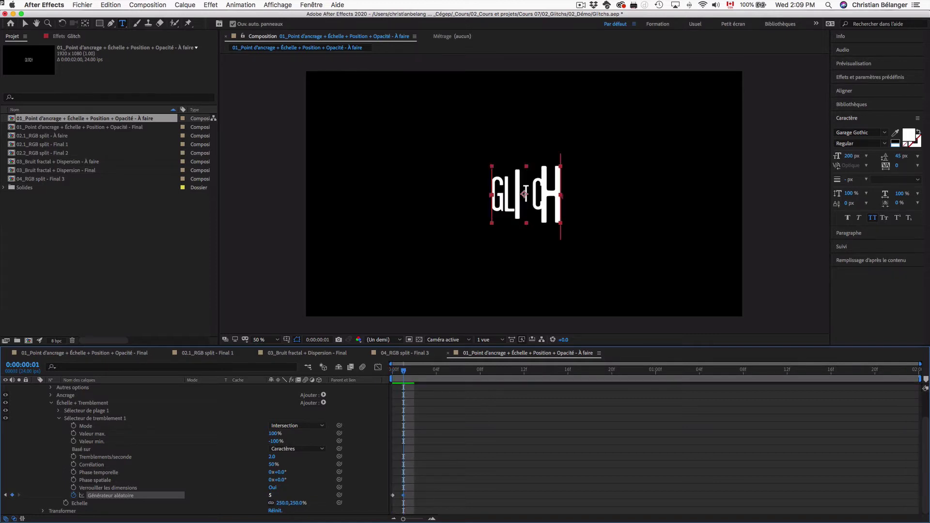
key("Page_Down")
left_click(271, 496)
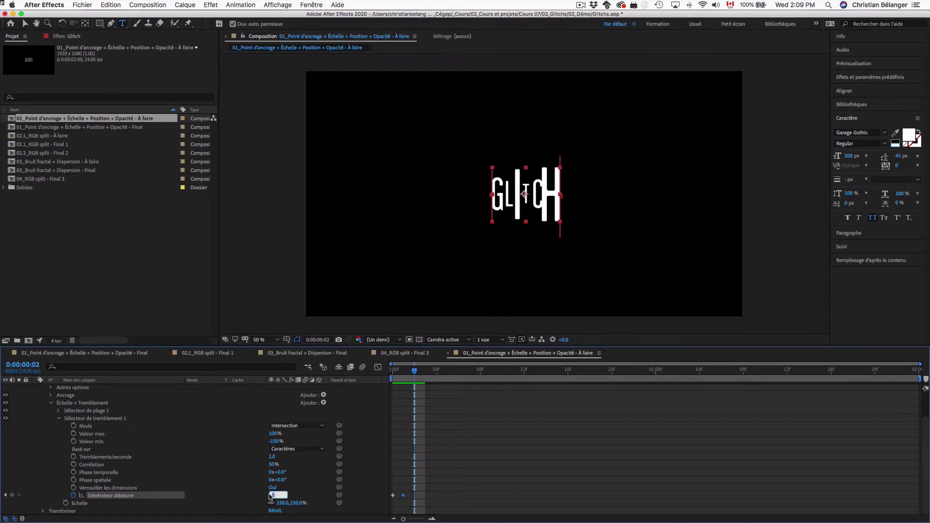
type("10")
key("Return")
key("Page_Down")
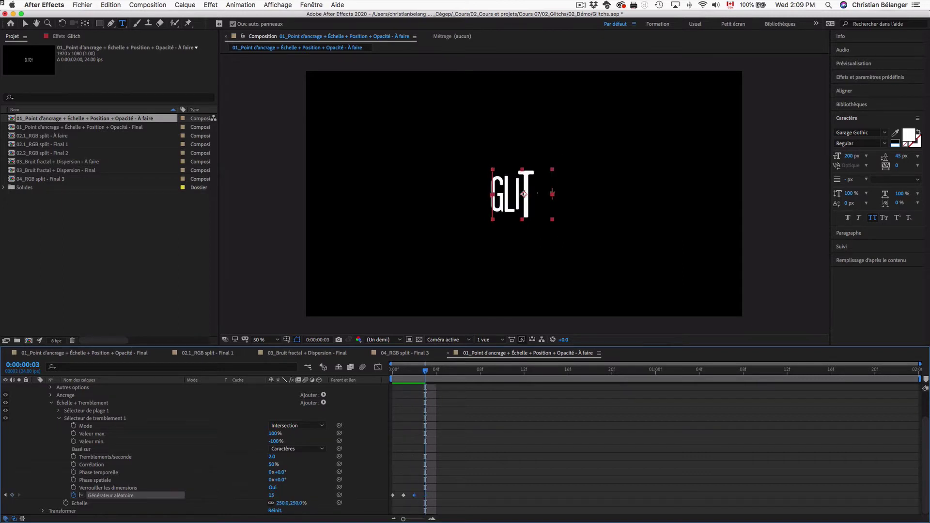
left_click(270, 496)
type("10")
key("Return")
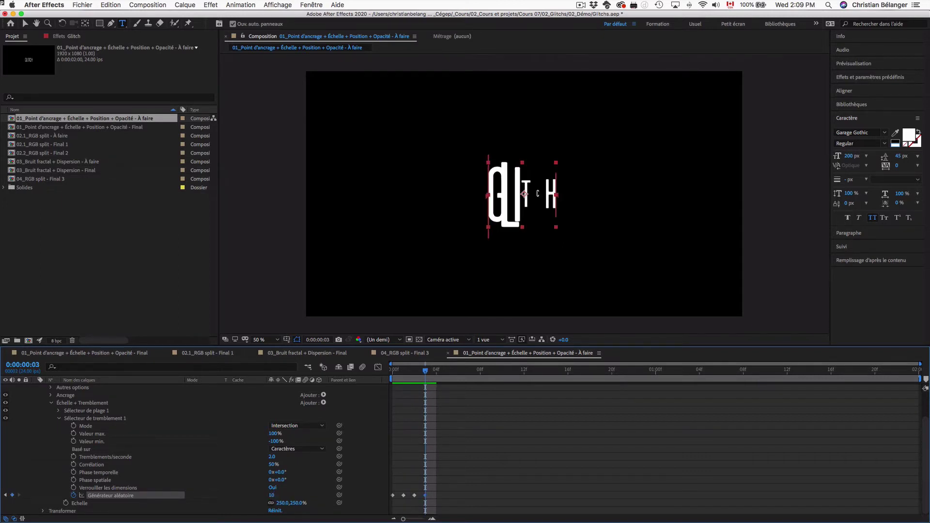
key("Page_Down")
left_click(272, 495)
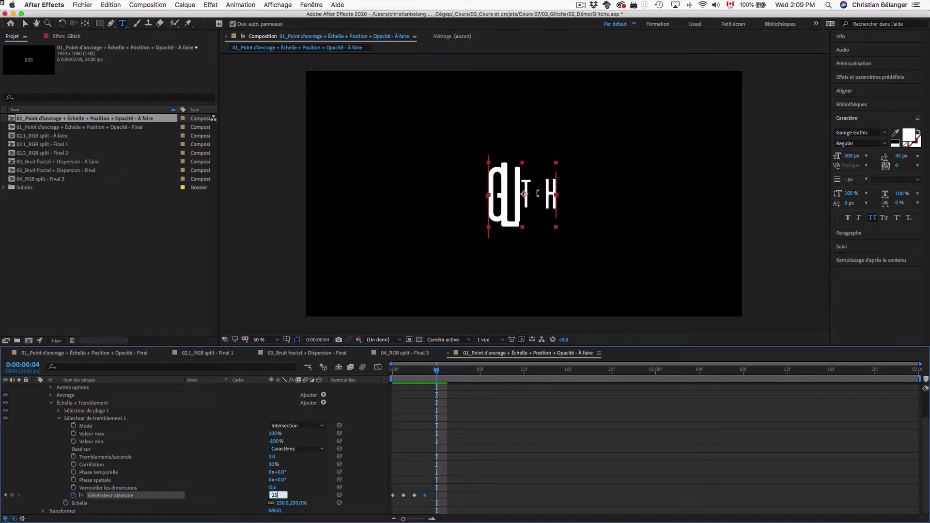
key("Return")
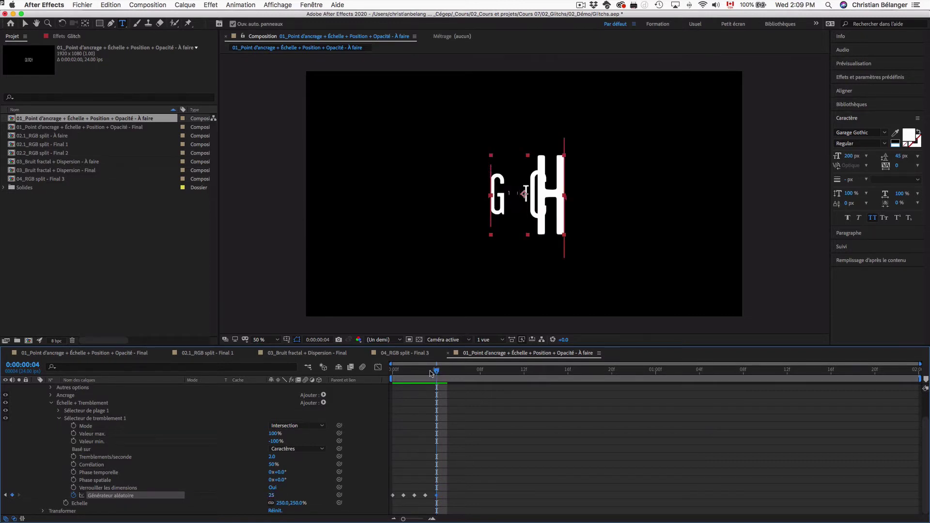
Preview the first keyframed frames and return the time to frame 4.
left_click_drag(437, 371, 349, 371)
key("space")
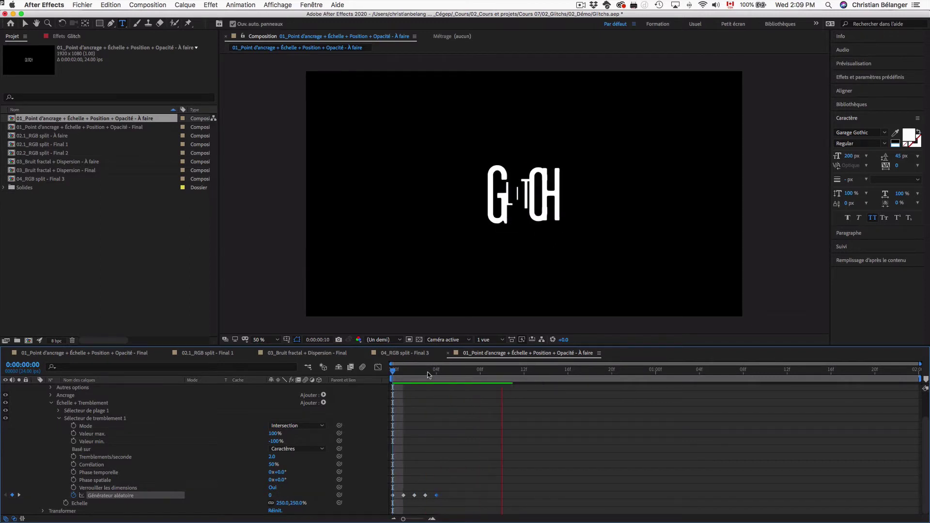
key("space")
mouse_move(435, 372)
left_mouse_down()
mouse_move(380, 371)
mouse_move(438, 375)
left_mouse_up()
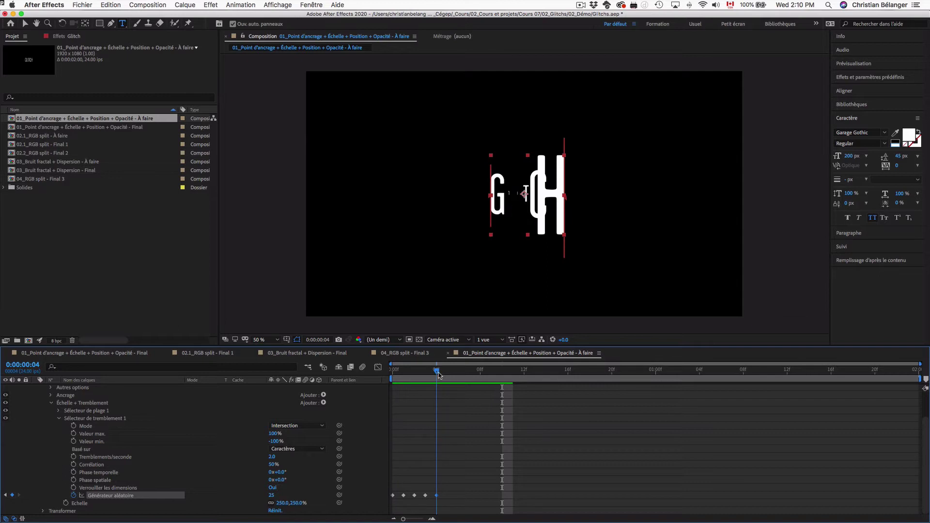
left_click_drag(438, 375, 436, 374)
key("space")
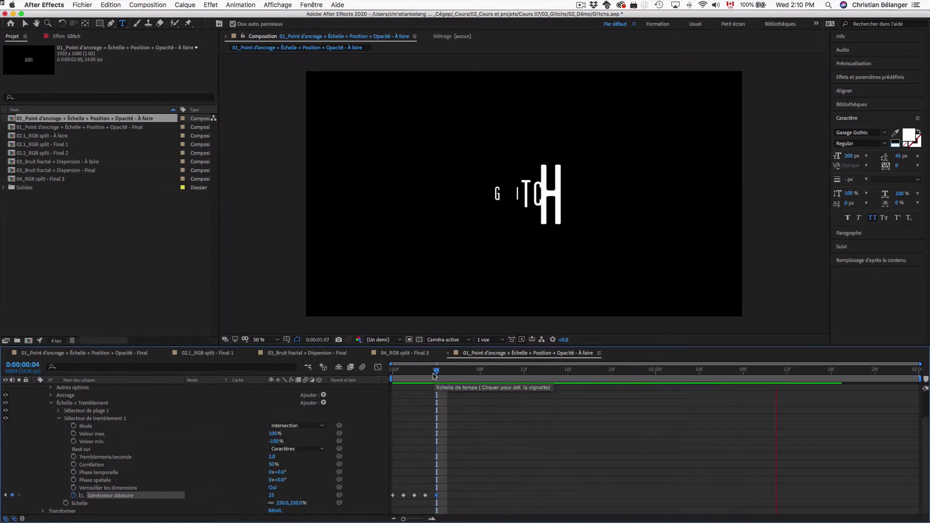
left_click_drag(434, 375, 379, 371)
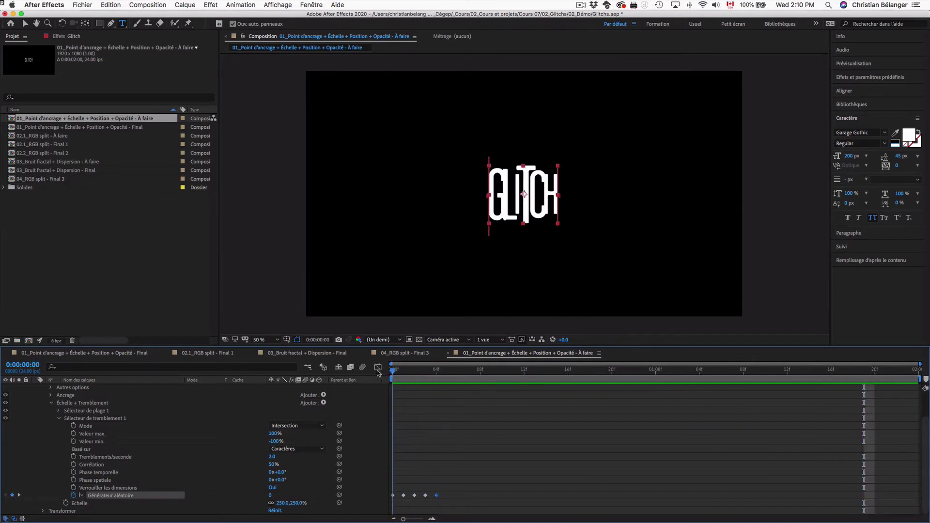
key("space")
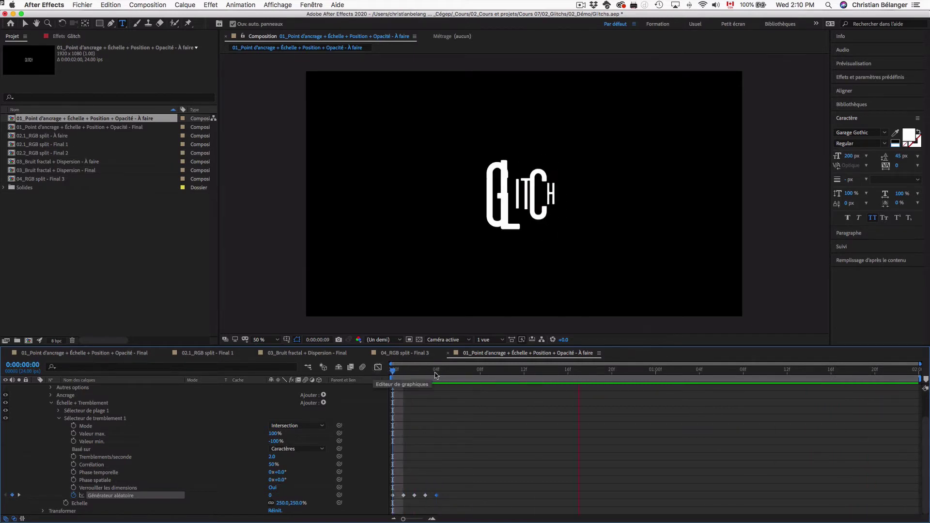
left_click(406, 373)
left_click_drag(406, 373, 439, 373)
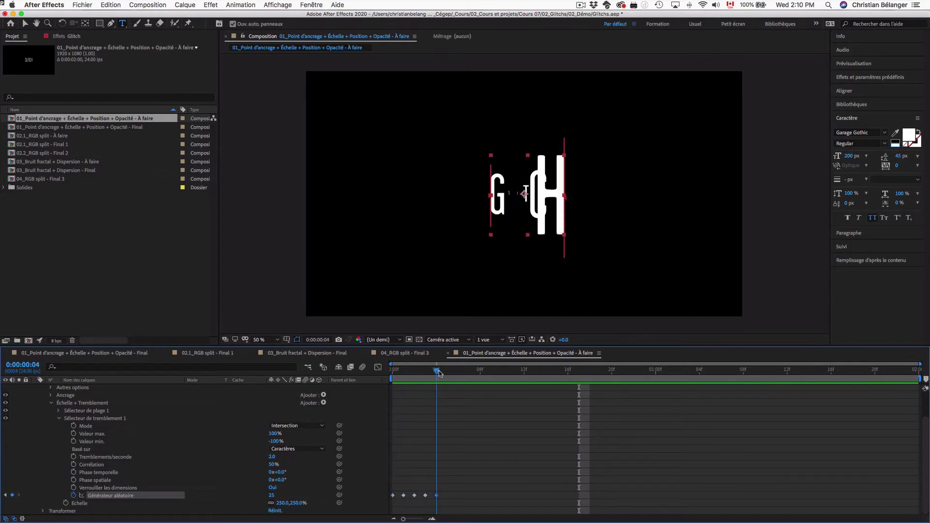
Keyframe seeds 30, 35, 5, 8 and 50 on frames 5 to 9, then preview.
key("Page_Down")
left_click(271, 495)
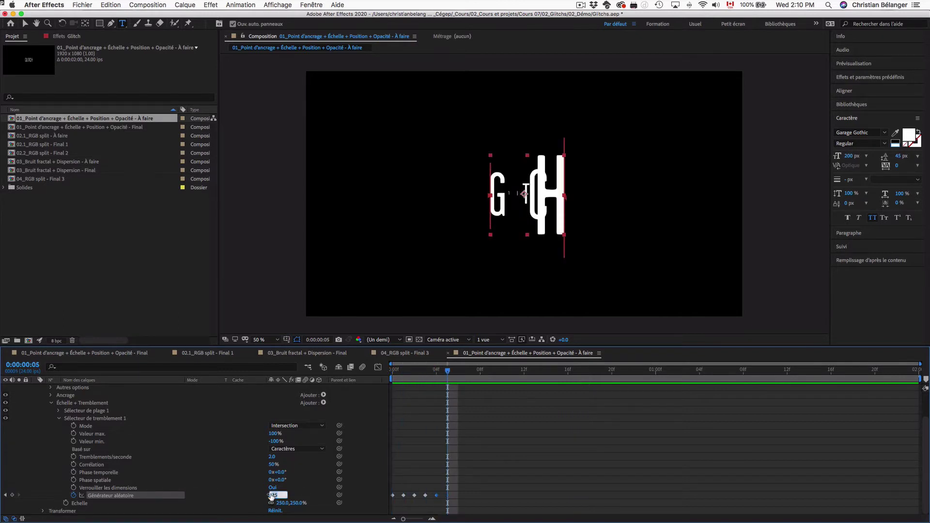
type("30")
key("Return")
key("Page_Down")
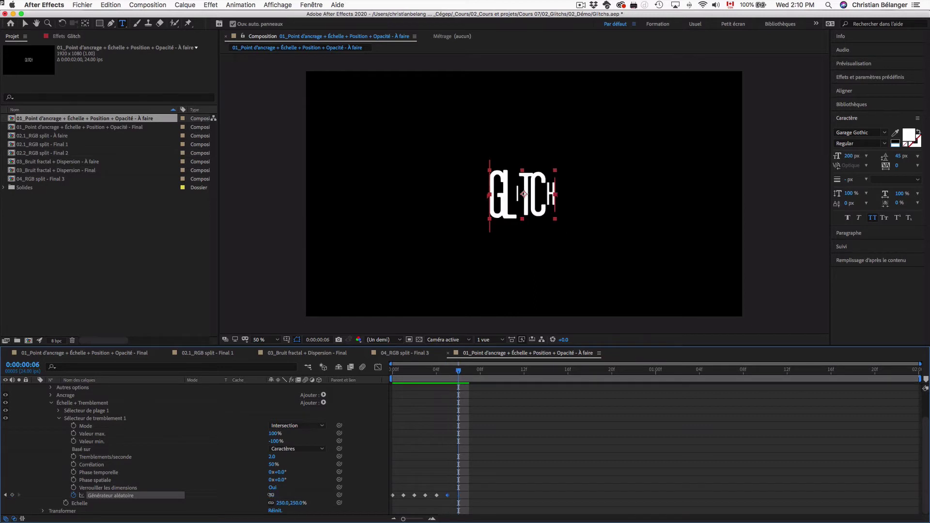
left_click(271, 495)
type("35")
key("Return")
key("Page_Down")
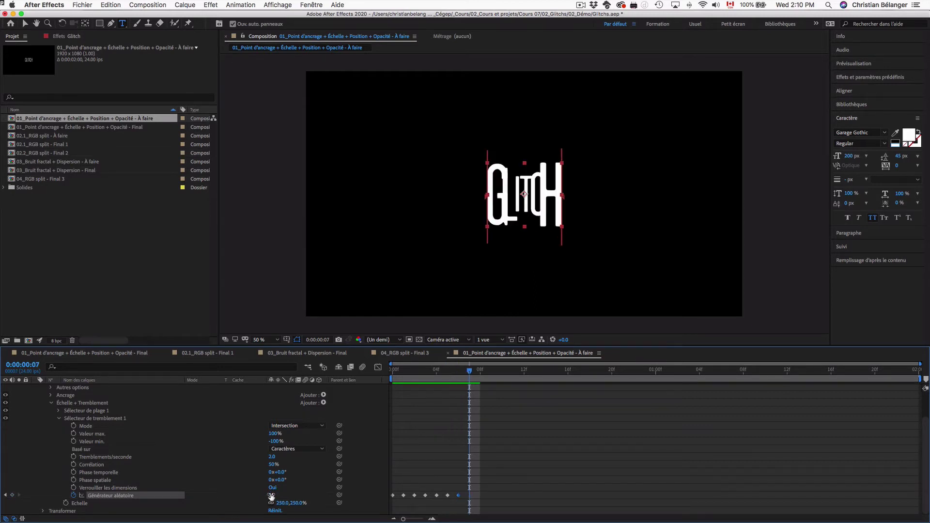
left_click(271, 495)
type("5")
key("Return")
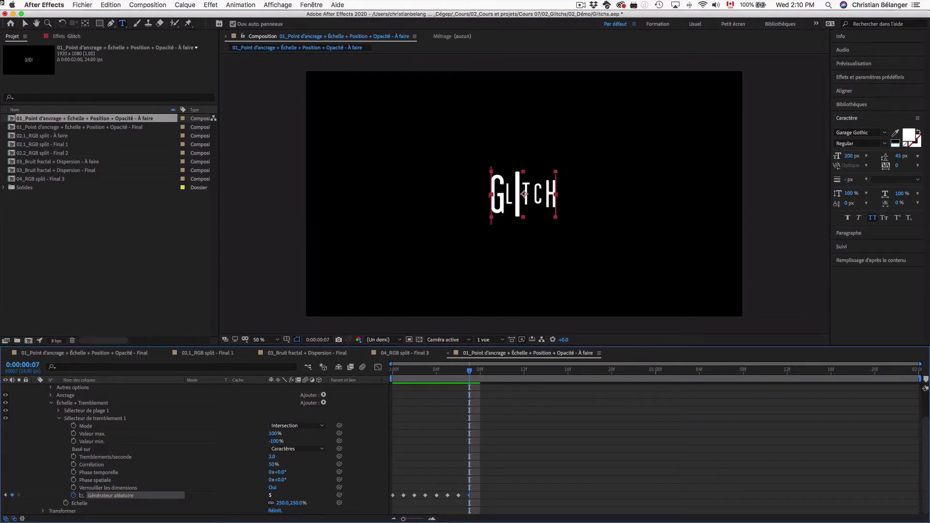
key("Page_Down")
left_click(271, 495)
type("8")
key("Return")
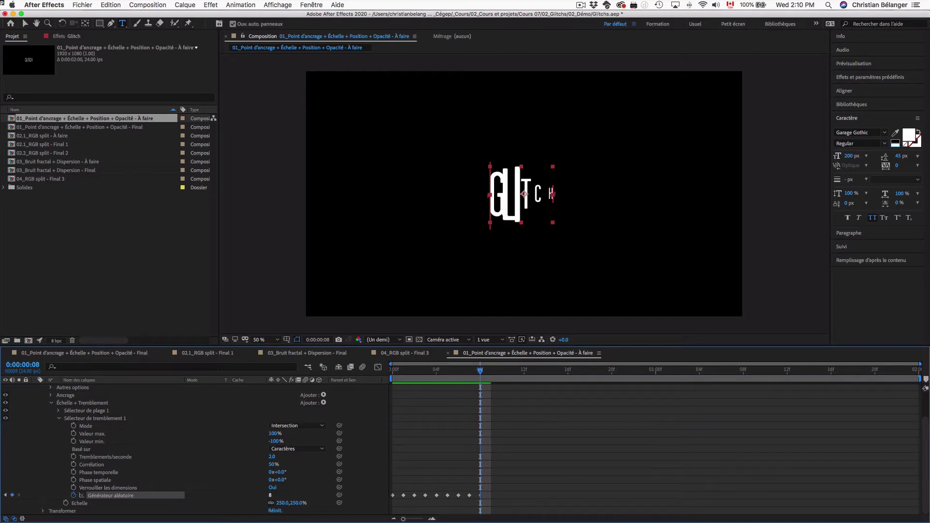
key("Page_Down")
left_click(270, 495)
type("50")
key("Return")
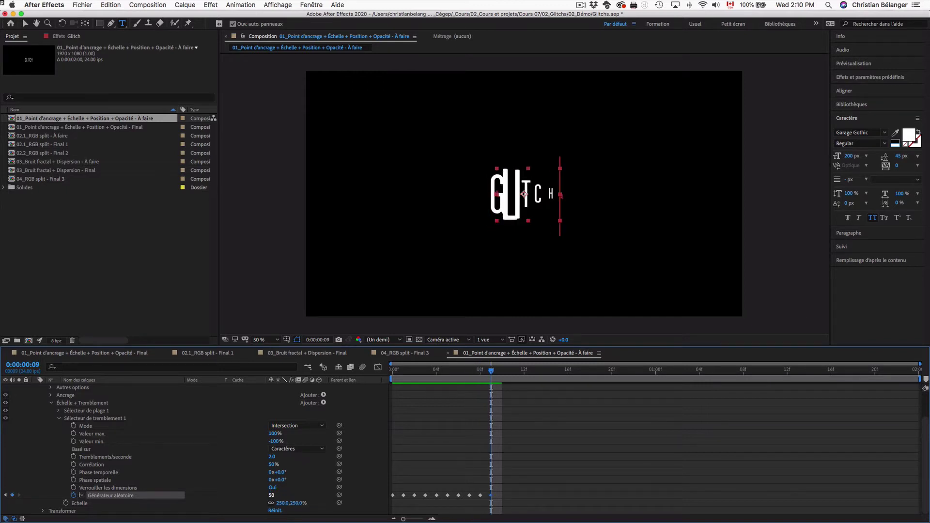
key("space")
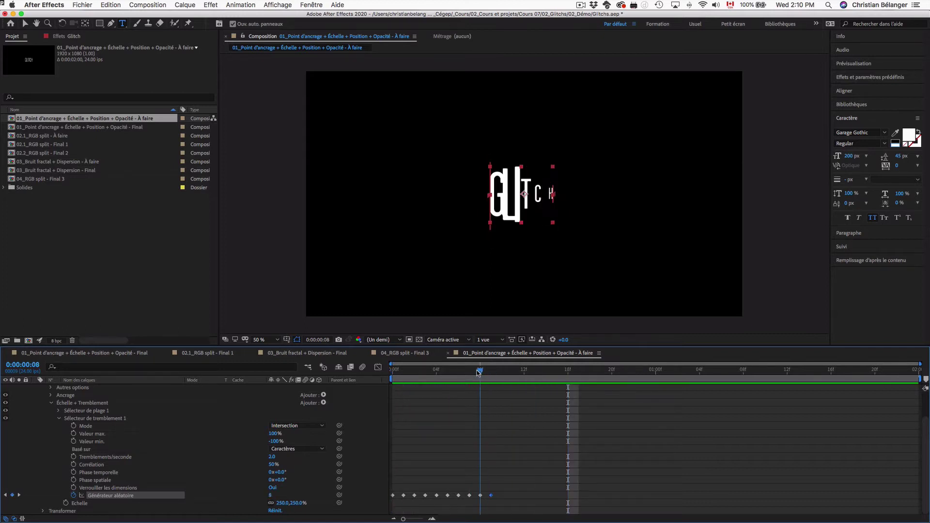
key("space")
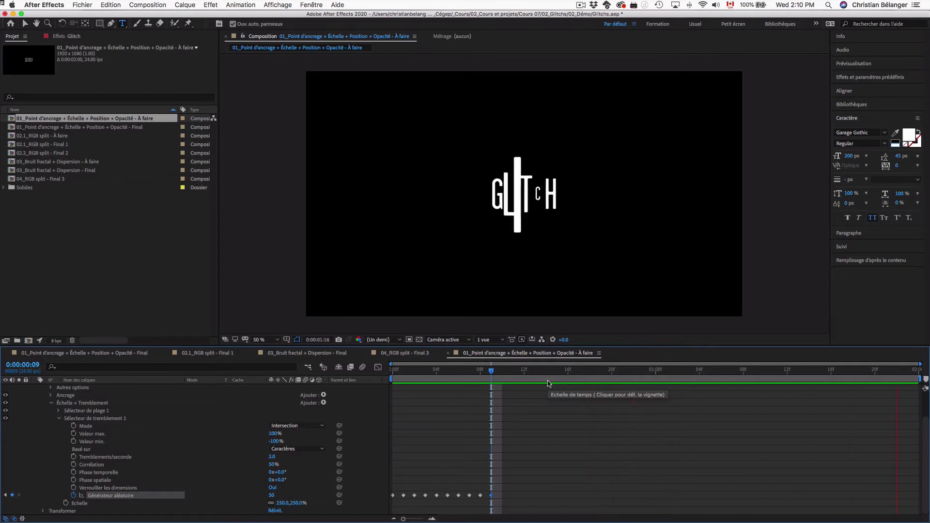
key("space")
left_click_drag(403, 371, 480, 375)
left_click(504, 498)
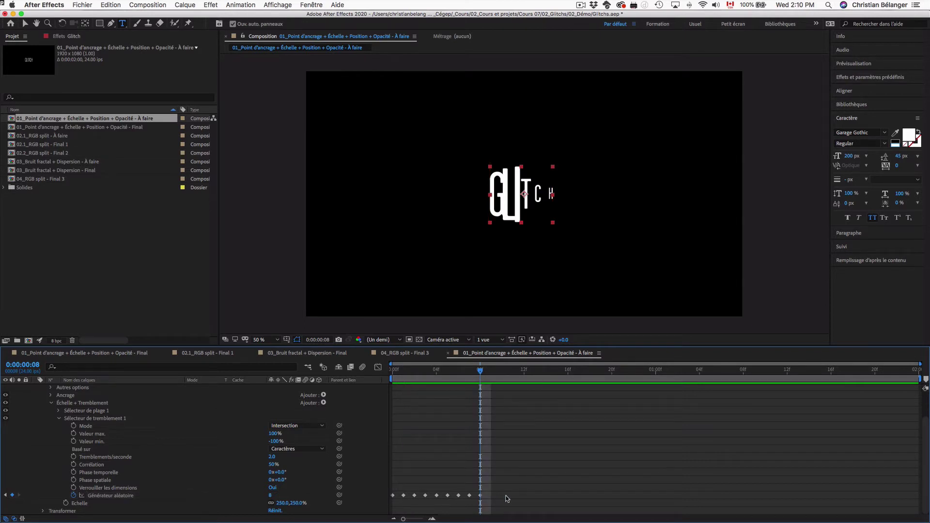
left_click_drag(482, 371, 351, 370)
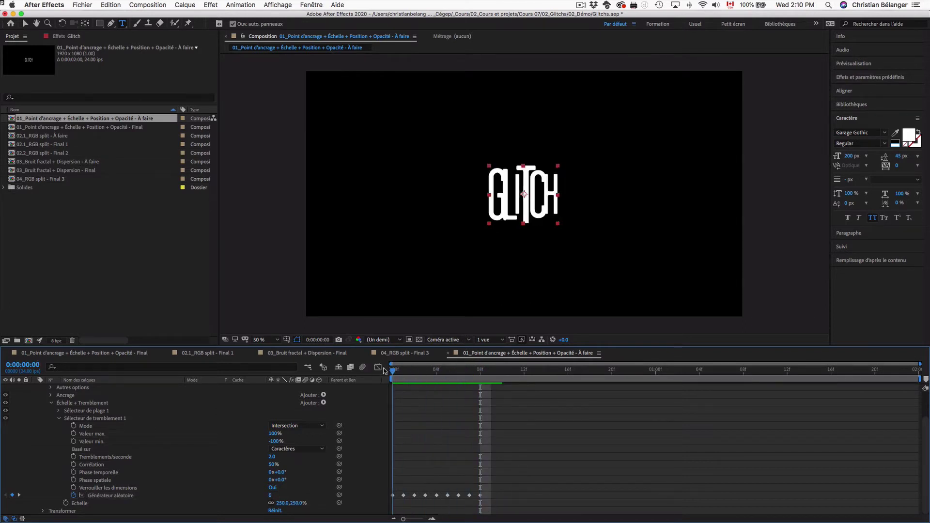
key("space")
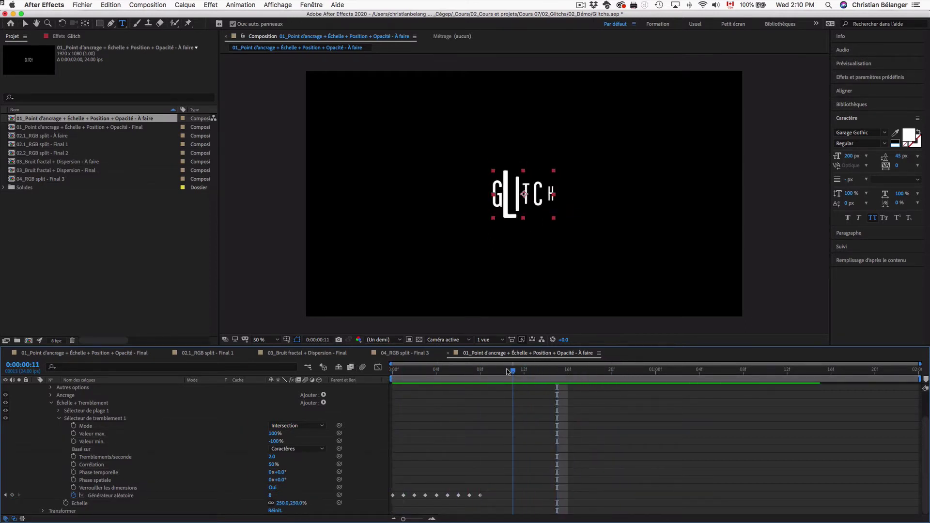
left_click_drag(493, 371, 480, 370)
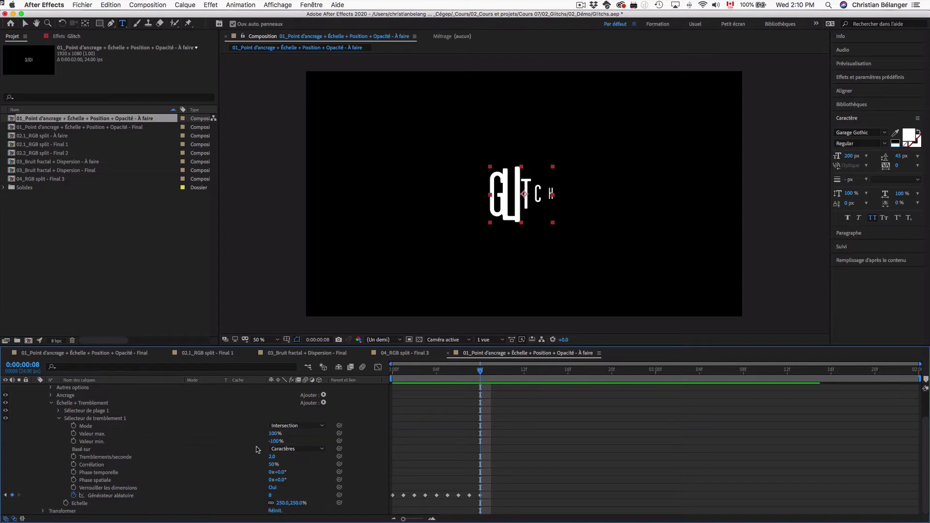
left_click_drag(408, 374, 369, 373)
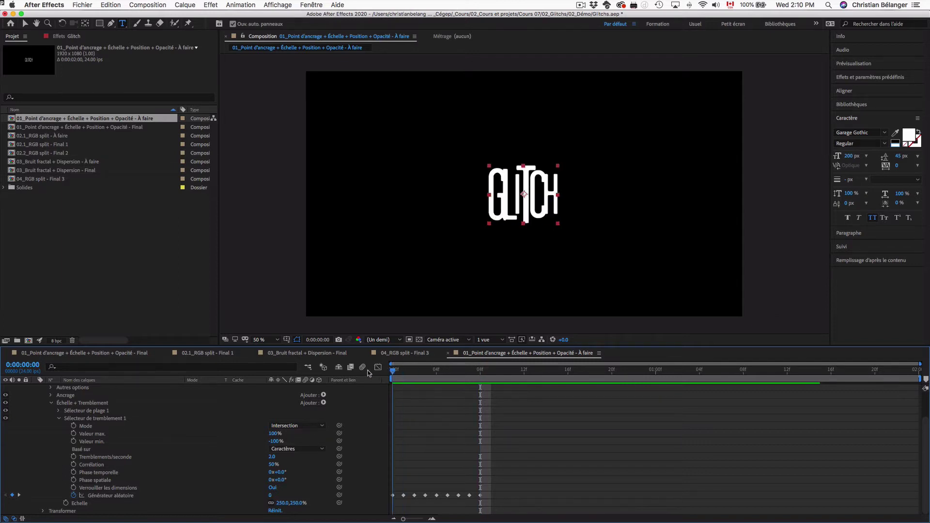
Keyframe the text animator's Échelle at 250% on frame 0 and again on frame 8.
left_click(66, 504)
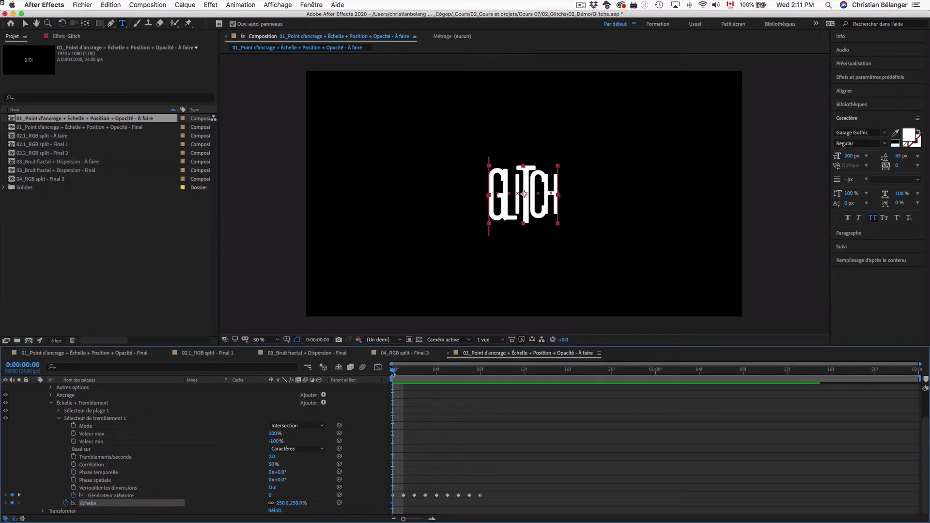
left_click_drag(396, 372, 481, 374)
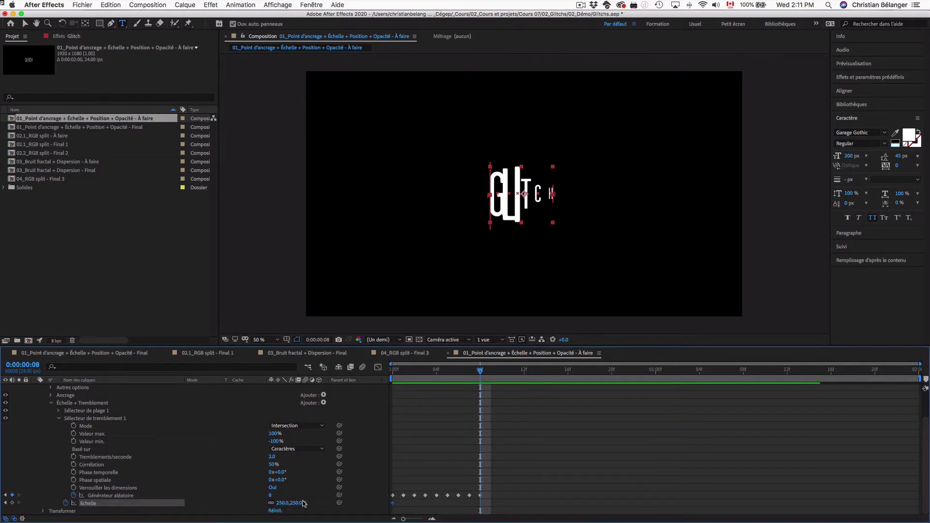
left_click(12, 503)
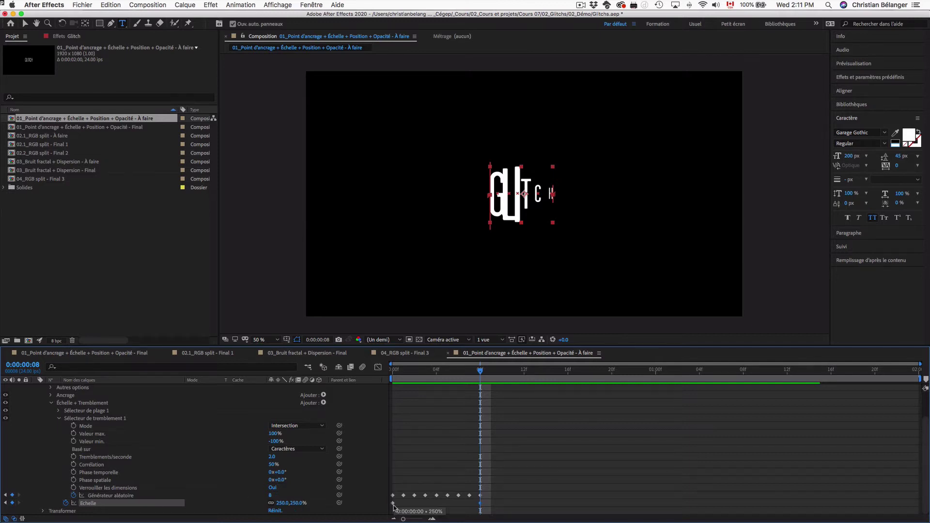
mouse_move(482, 507)
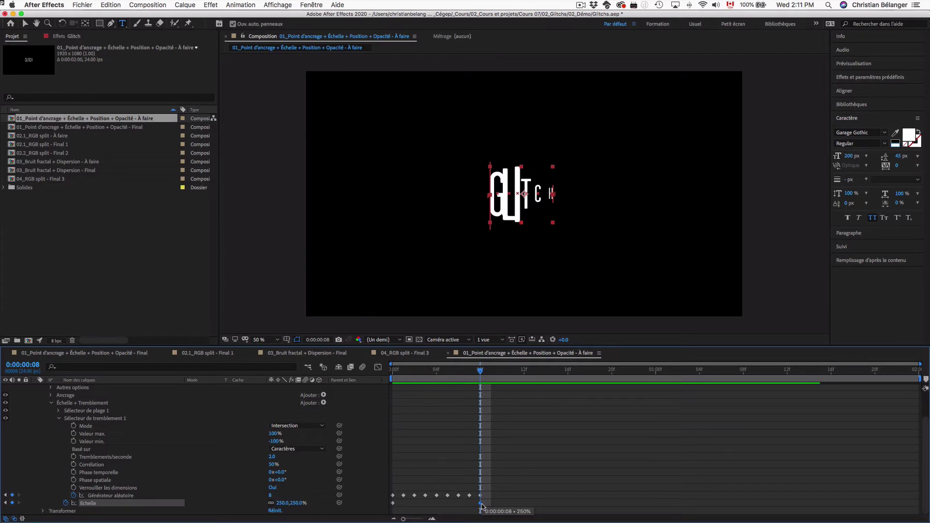
mouse_move(480, 370)
left_mouse_down()
mouse_move(404, 372)
mouse_move(482, 373)
left_mouse_up()
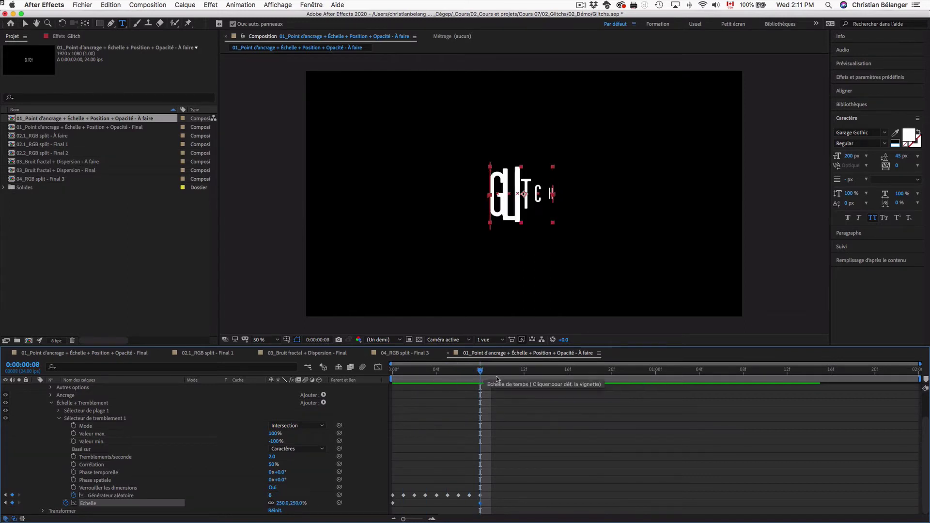
Set Échelle to 100% at frame 9, then scrub frames 4–15 to check the size drop.
left_click_drag(482, 373, 492, 373)
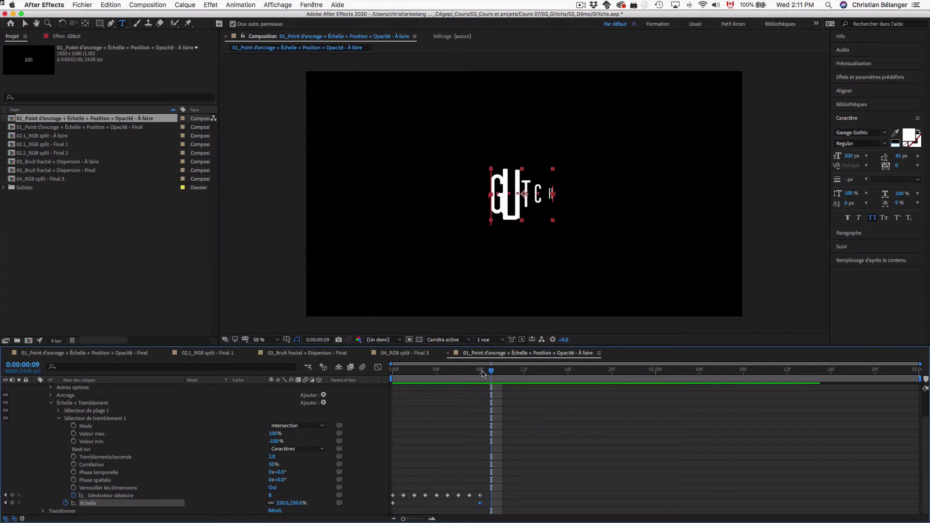
left_click(296, 504)
type("100")
key("Return")
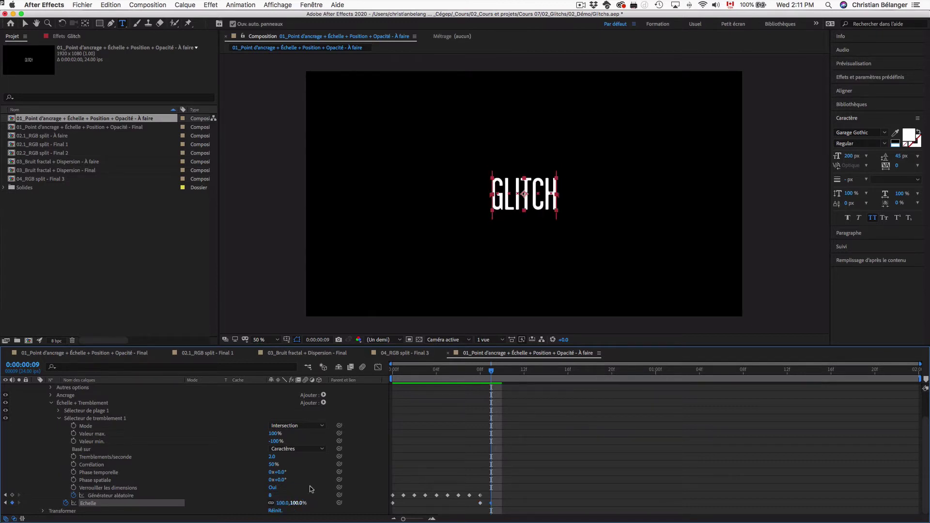
left_click_drag(490, 370, 556, 374)
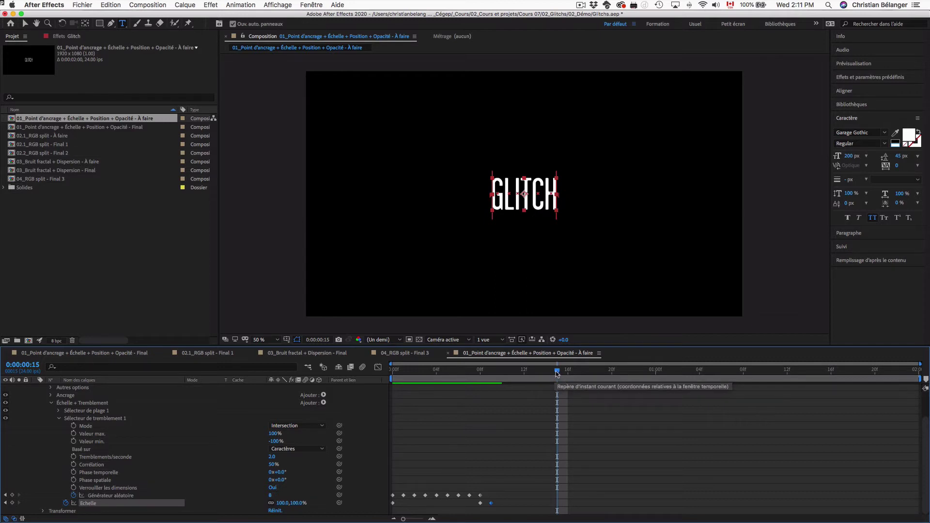
left_click_drag(556, 371, 393, 370)
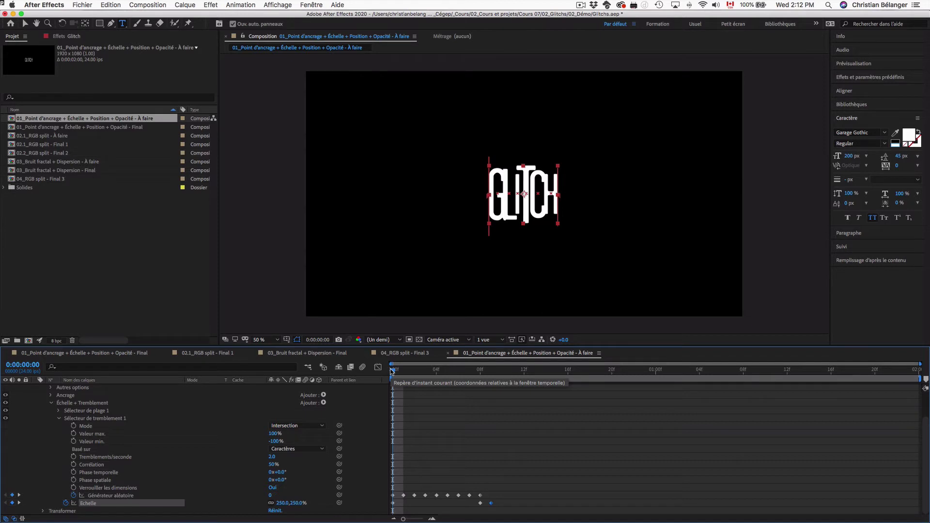
Convert all Générateur aléatoire and Échelle keyframes to hold keyframes (Maintien des images clés).
key("space")
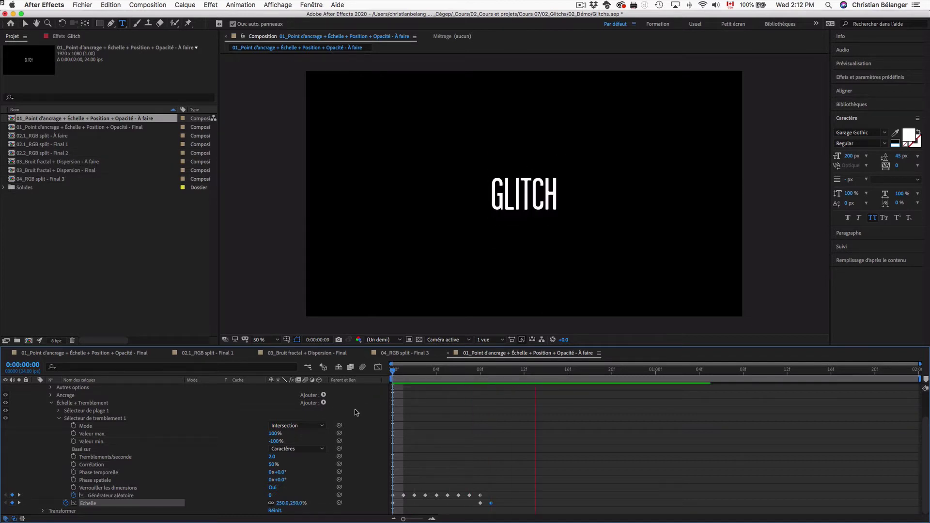
key("space")
key("space")
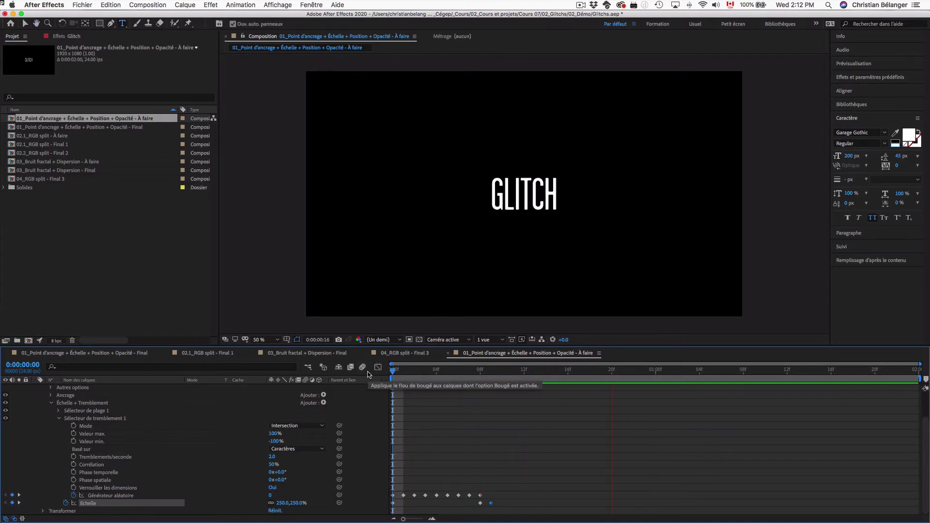
left_click_drag(533, 484, 387, 508)
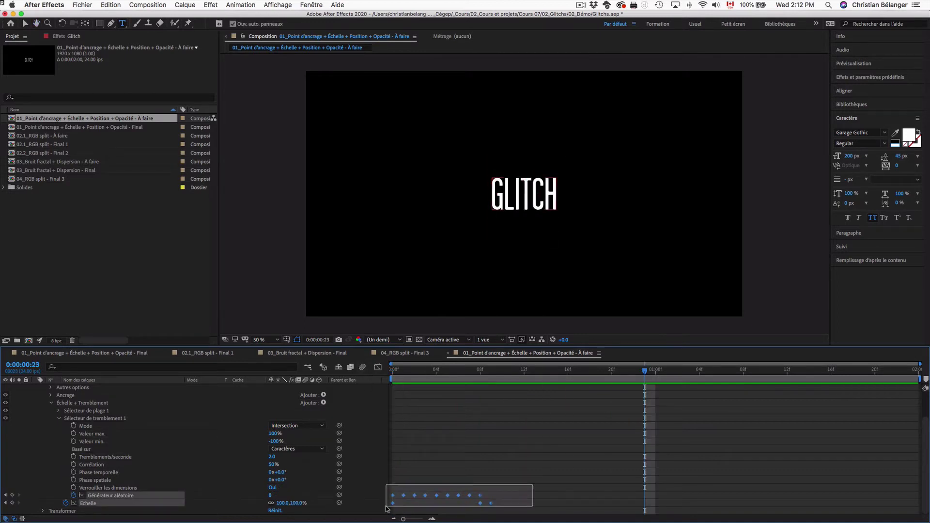
right_click(458, 495)
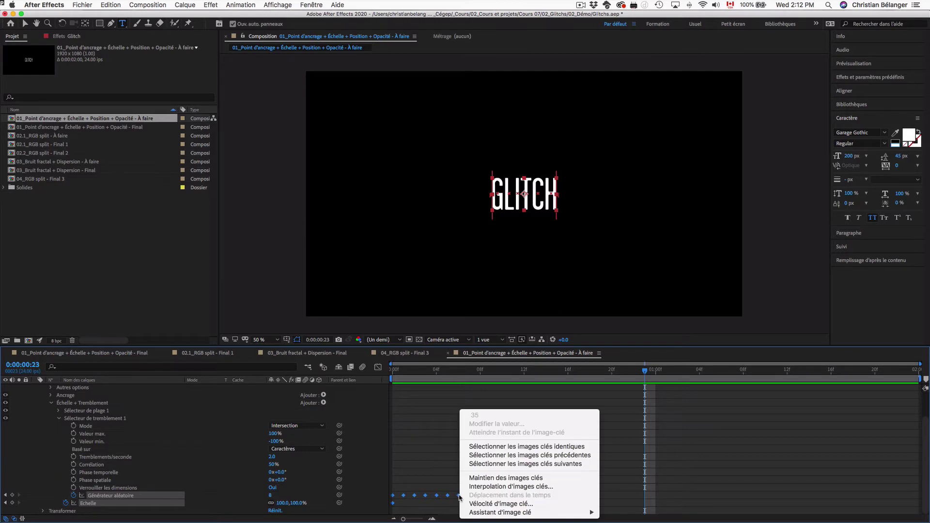
left_click(481, 478)
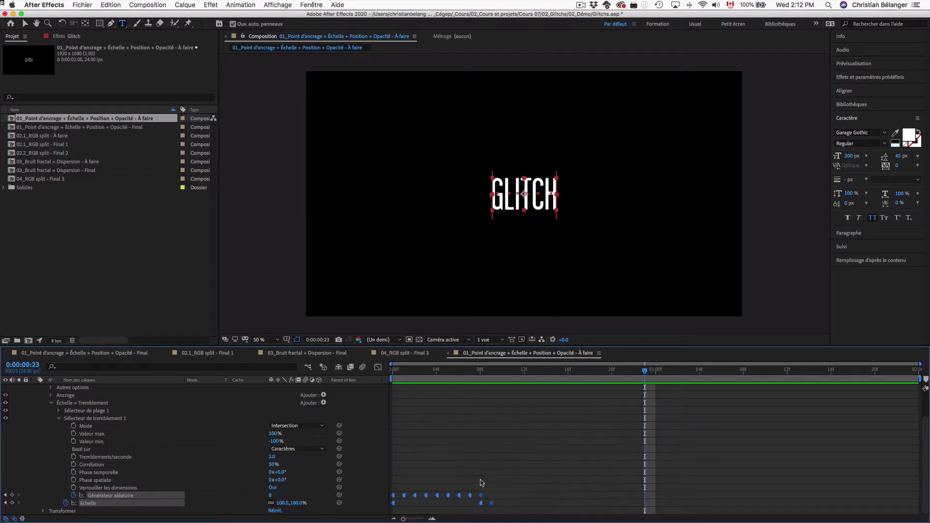
Preview the stepped glitch animation from the first frame.
key("Home")
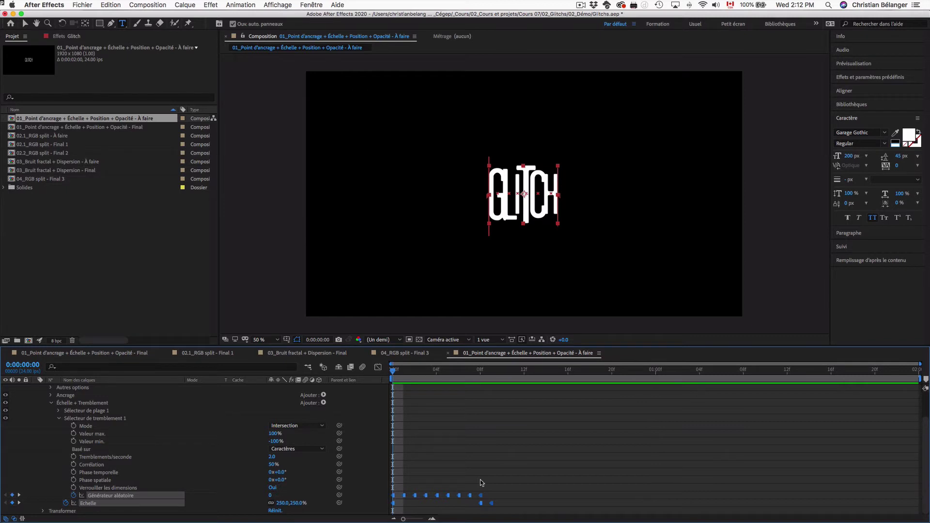
key("space")
key("space")
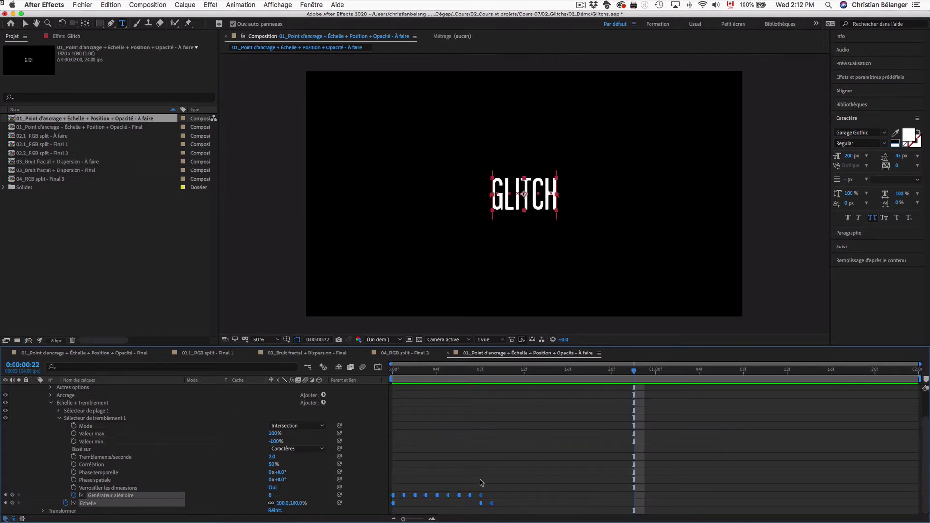
left_click_drag(501, 370, 378, 370)
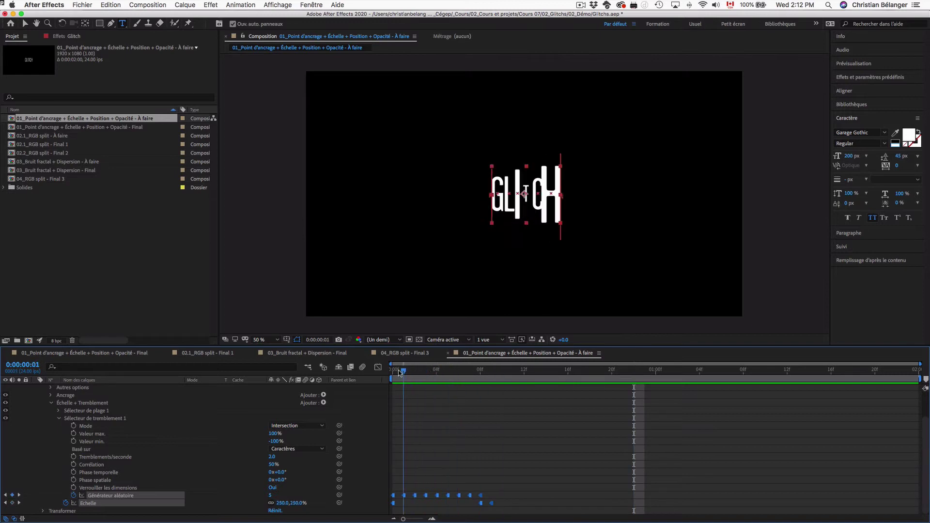
key("space")
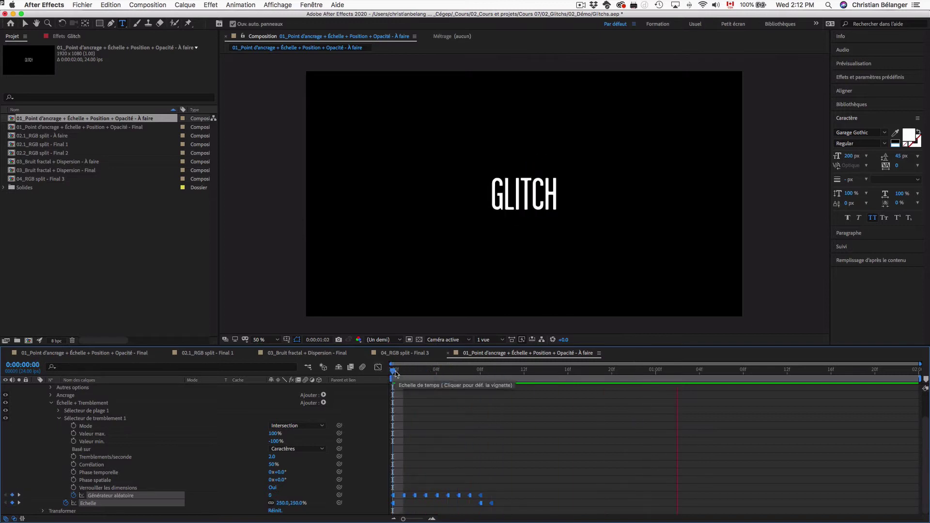
key("space")
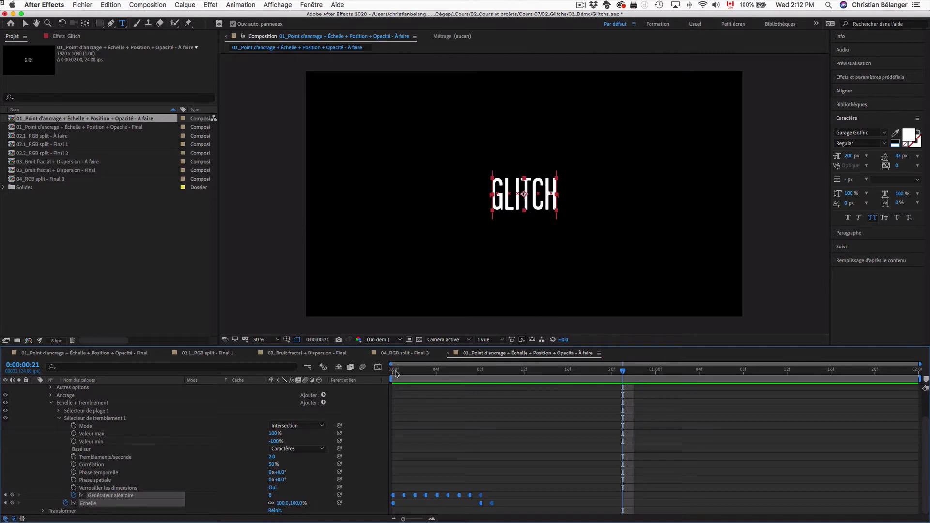
Collapse Échelle + Tremblement and add a new Position text animator to GLITCH.
left_click(50, 403)
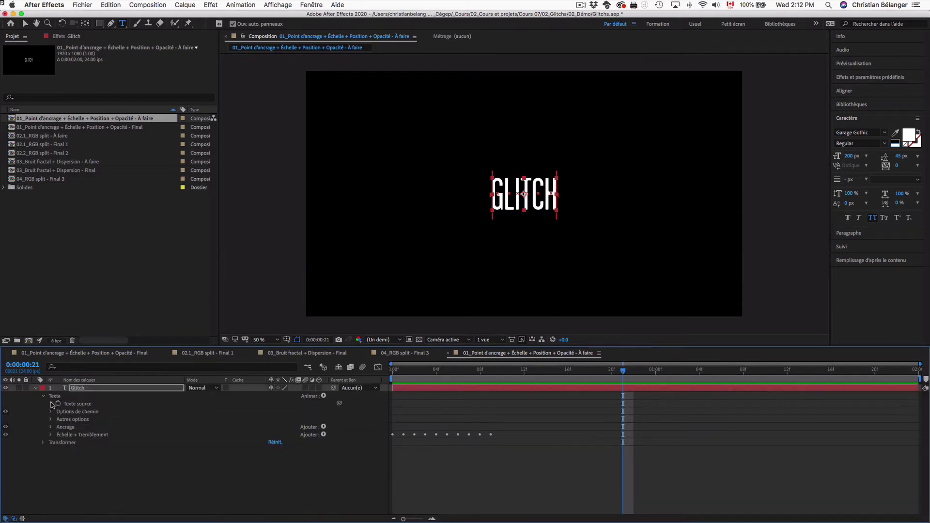
left_click(69, 435)
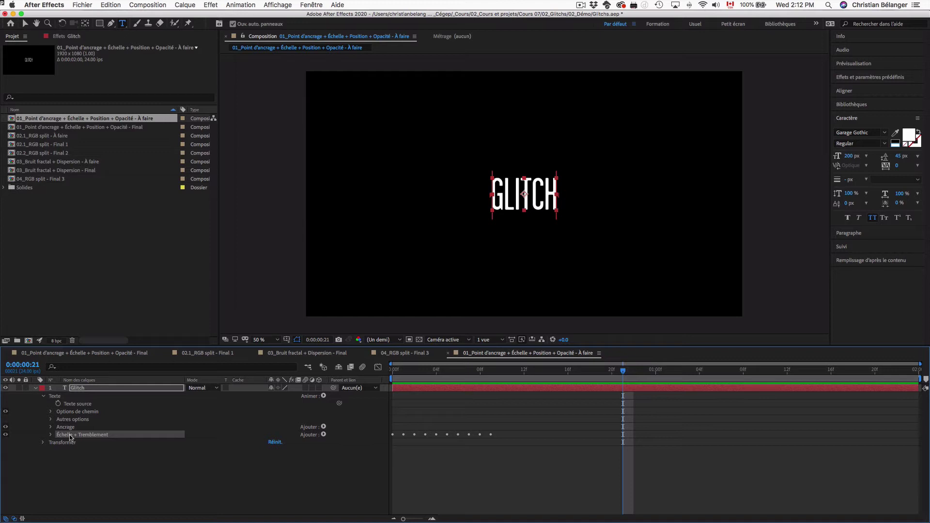
left_click(78, 397)
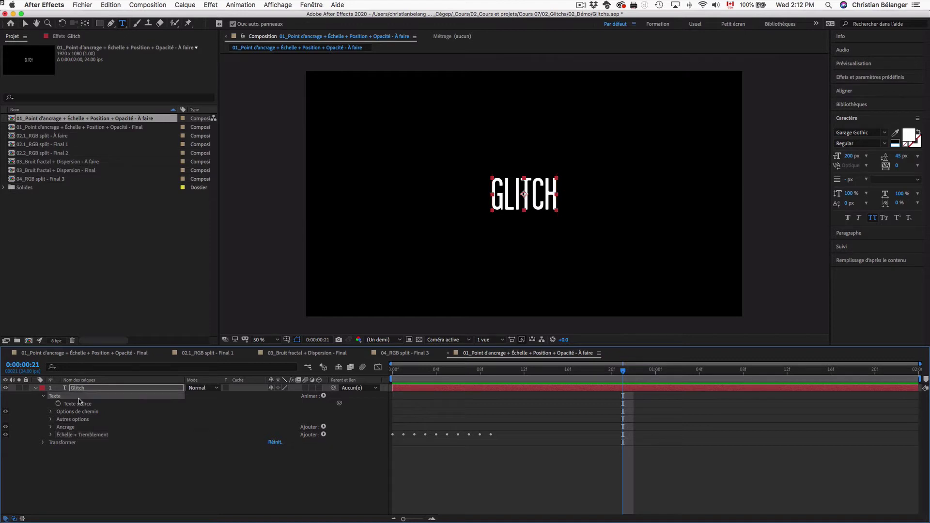
left_click(324, 396)
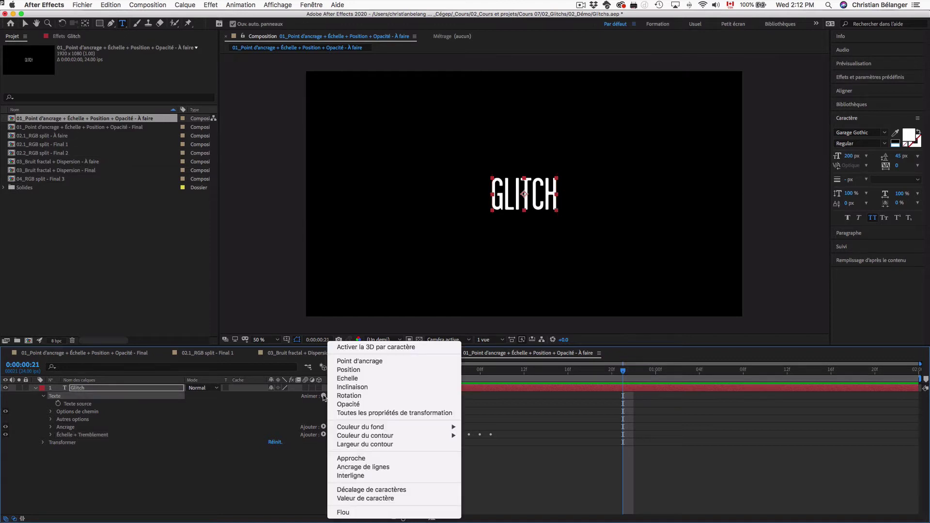
left_click(348, 373)
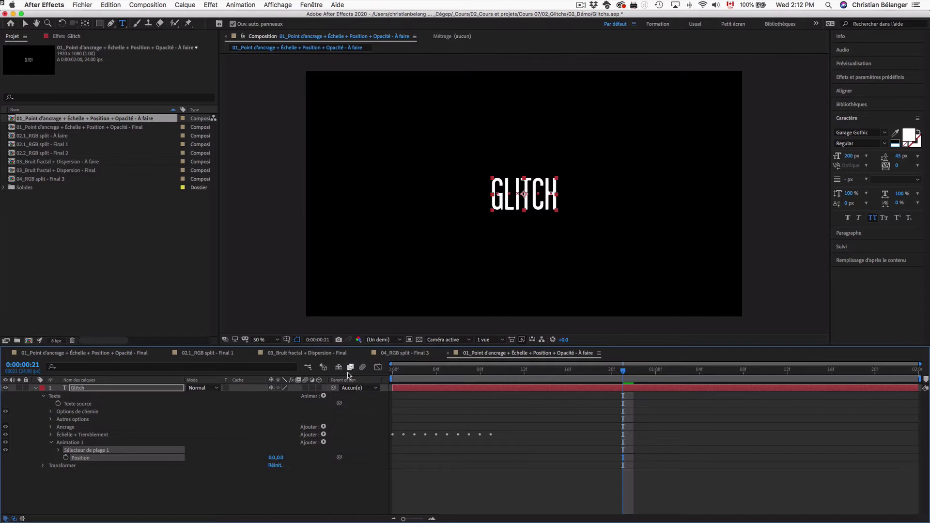
Rename the new animator 'Position', offset the letters to 0,45, and open its Ajouter menu.
left_click(72, 443)
key("Return")
type("Position")
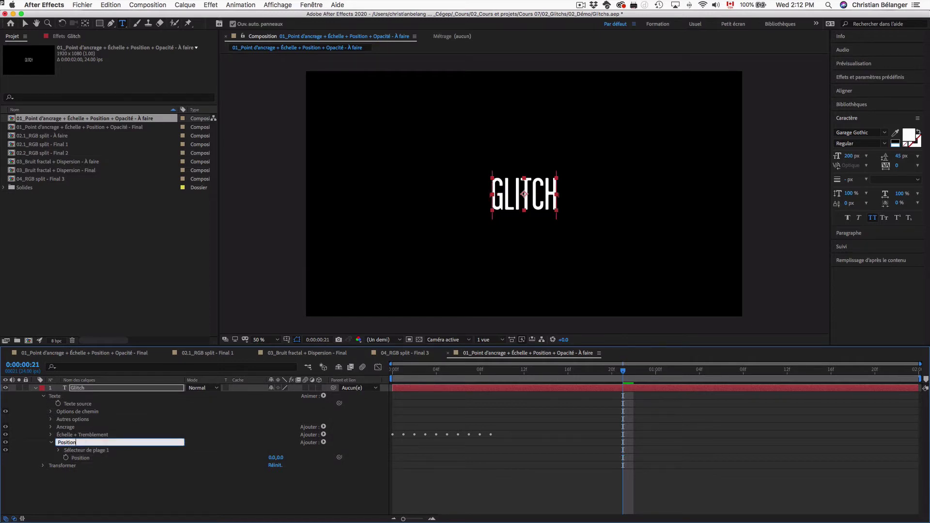
key("Return")
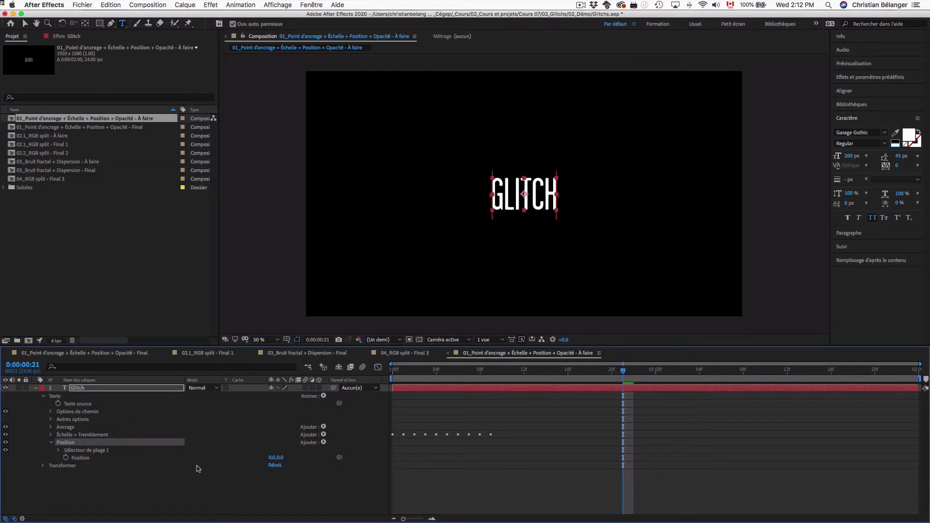
left_click_drag(279, 457, 302, 456)
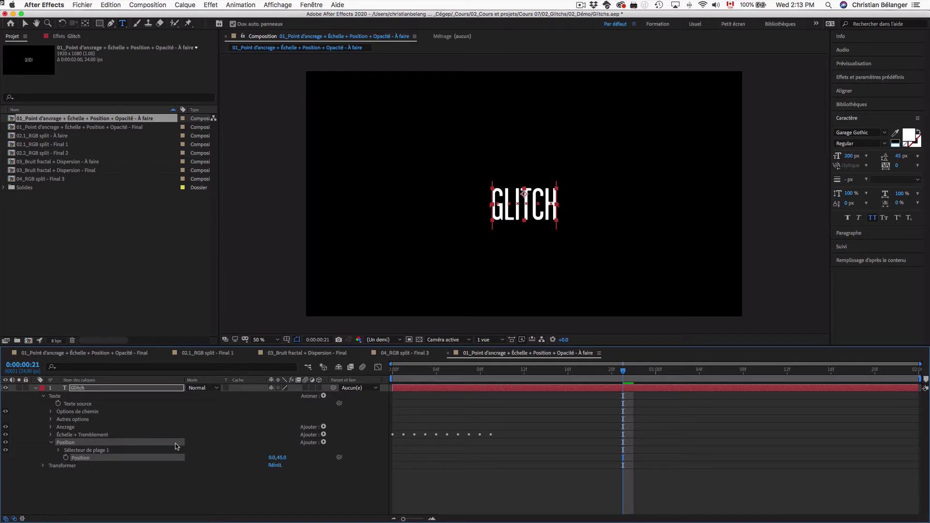
left_click(324, 444)
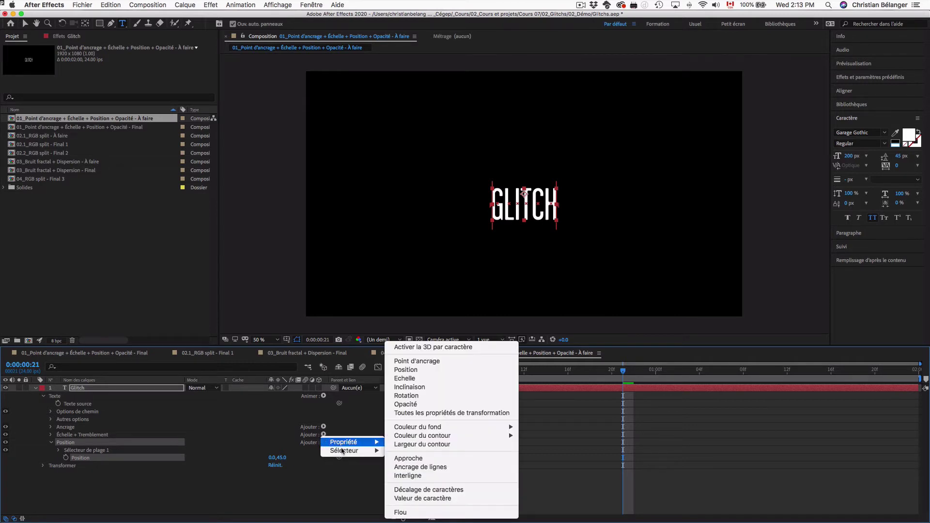
Add a Sélecteur > Tremblement to the Position animator and set its offset to 0,-45.
mouse_move(361, 450)
left_click(395, 460)
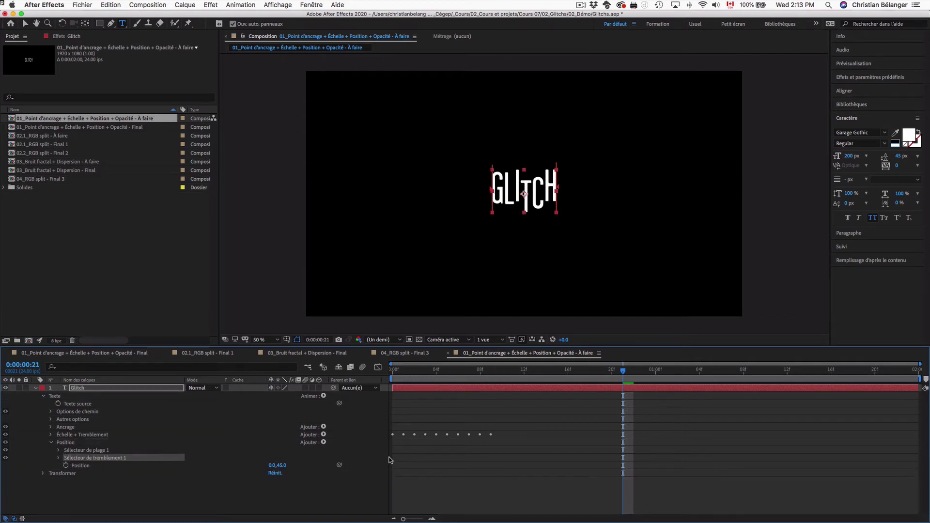
mouse_move(545, 372)
left_mouse_down()
mouse_move(406, 373)
mouse_move(503, 374)
left_mouse_up()
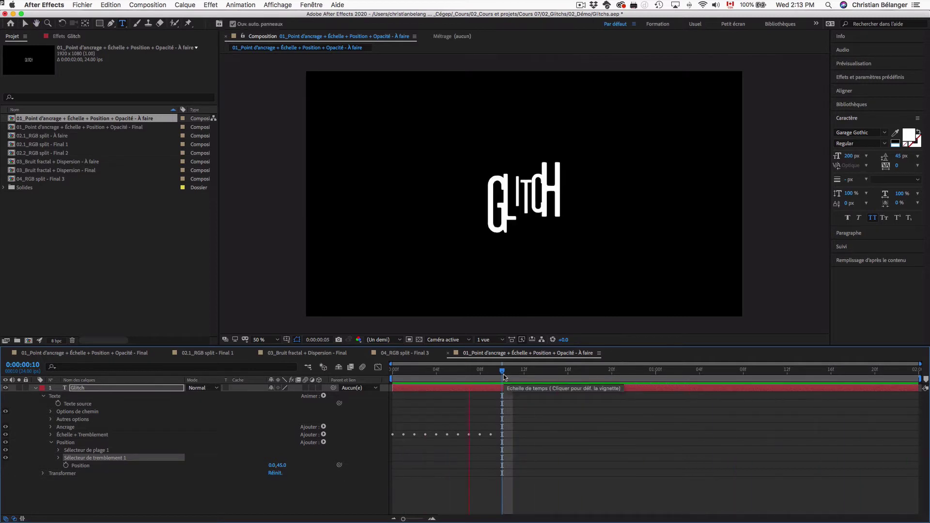
key("space")
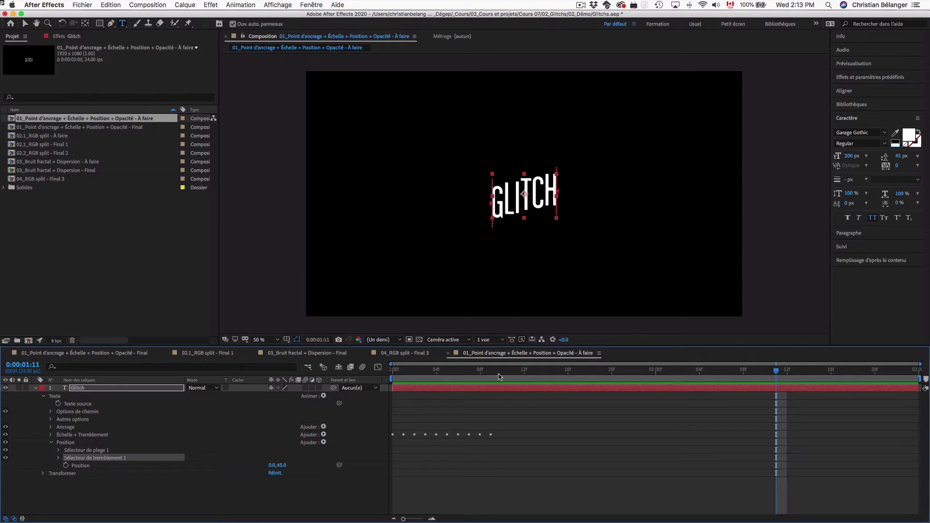
left_click_drag(281, 465, 239, 465)
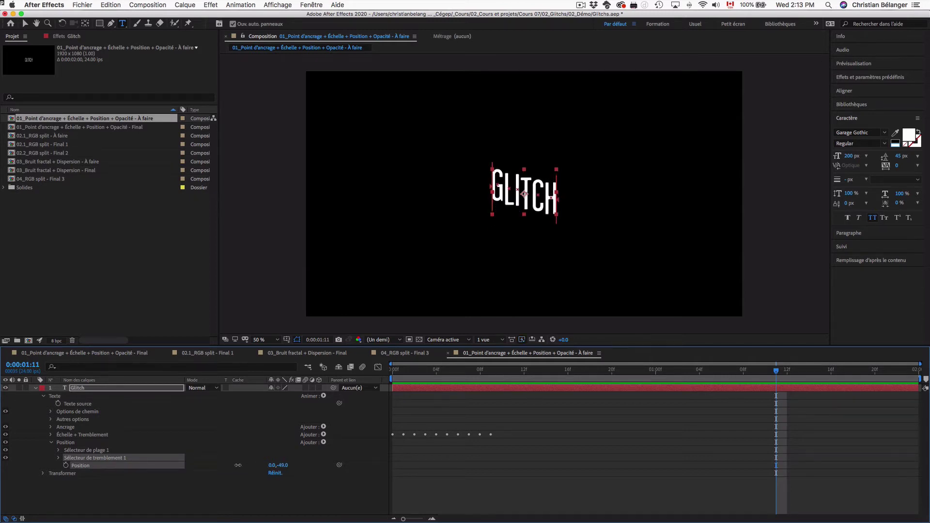
key("space")
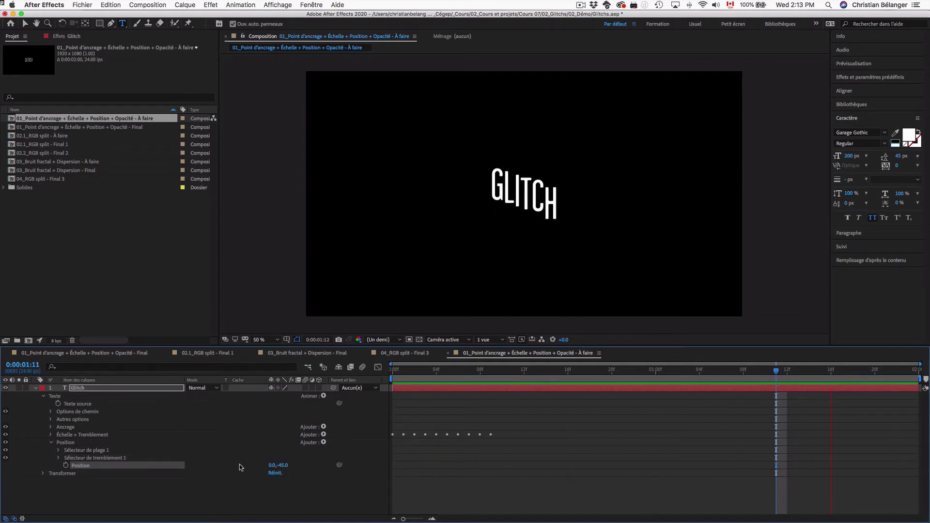
key("space")
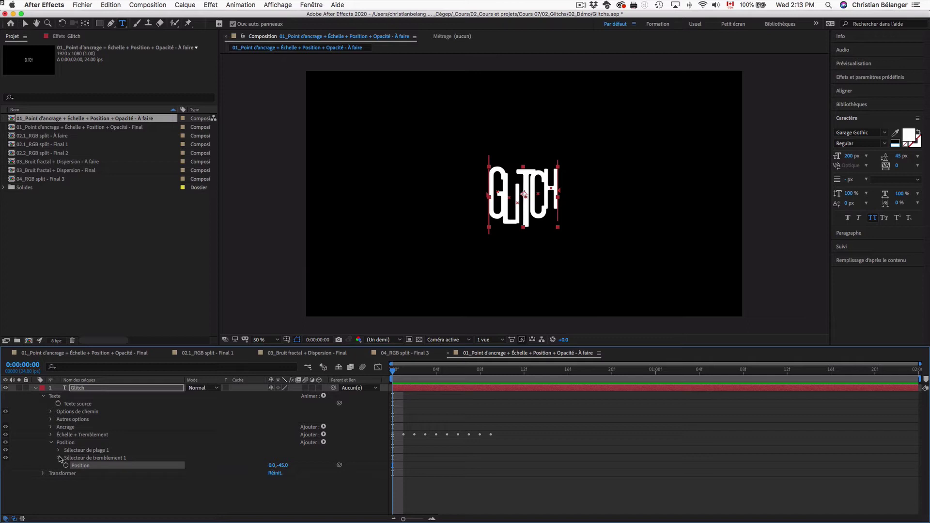
Scrub back to frame 0 and reveal the Sélecteur de tremblement 1 settings.
left_click(501, 371)
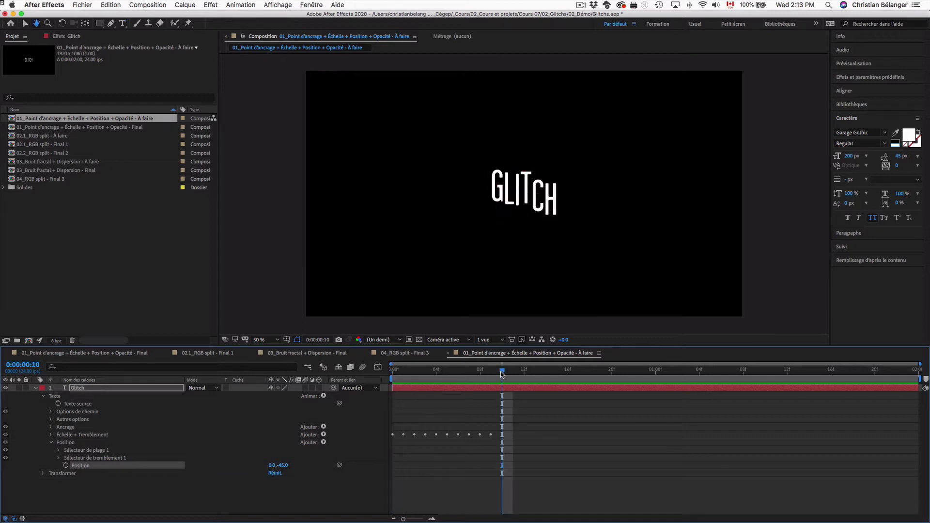
key("ctrl+t")
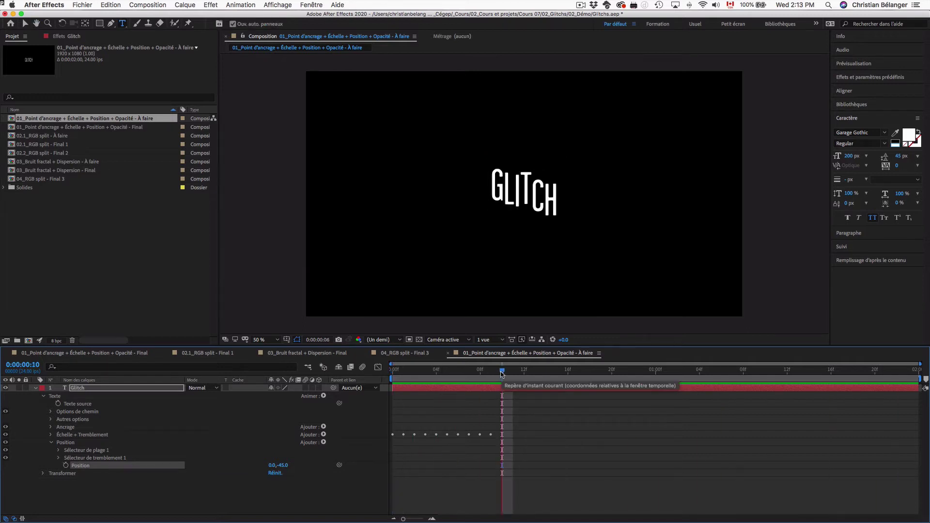
left_click_drag(501, 373, 464, 373)
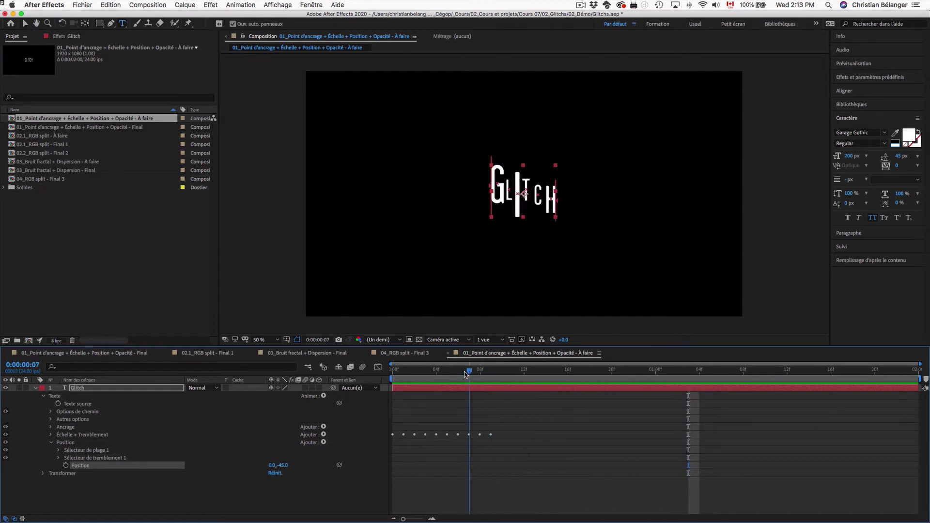
key("space")
key("space")
left_click_drag(464, 373, 391, 373)
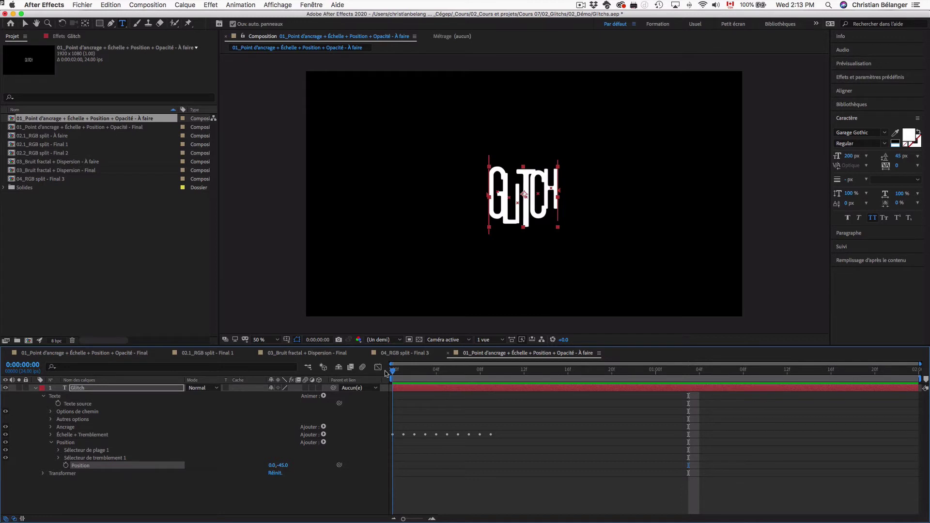
left_click(57, 460)
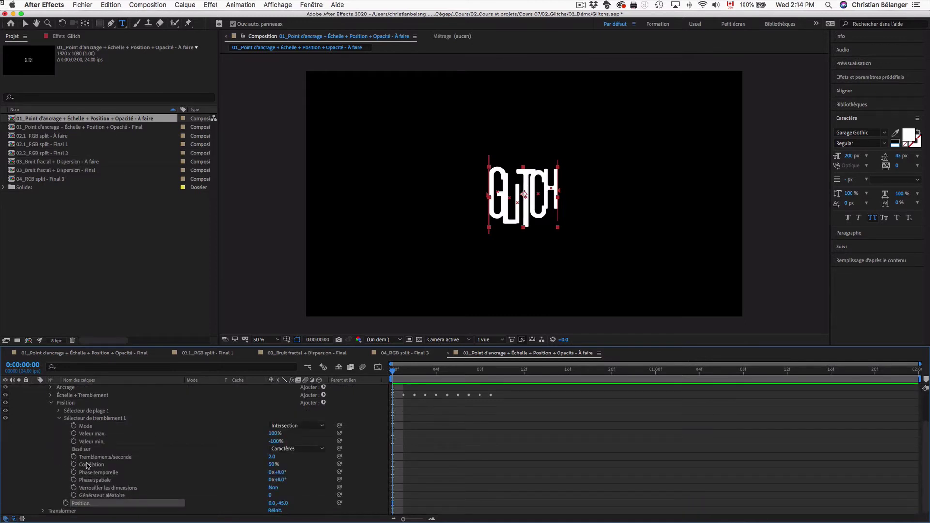
Keyframe the wiggly selector's Générateur aléatoire with a new value each frame, starting at 18.
left_click(73, 495)
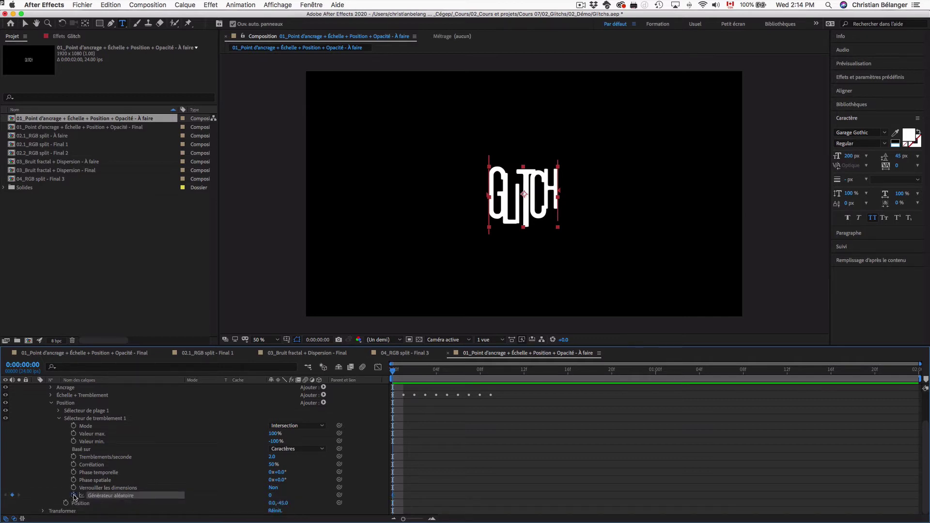
key("Page_Down")
left_click_drag(271, 495, 286, 497)
key("Page_Down")
key("Page_Down")
key("Page_Down")
key("Page_Down")
key("Page_Down")
key("Page_Down")
key("Page_Down")
key("Page_Down")
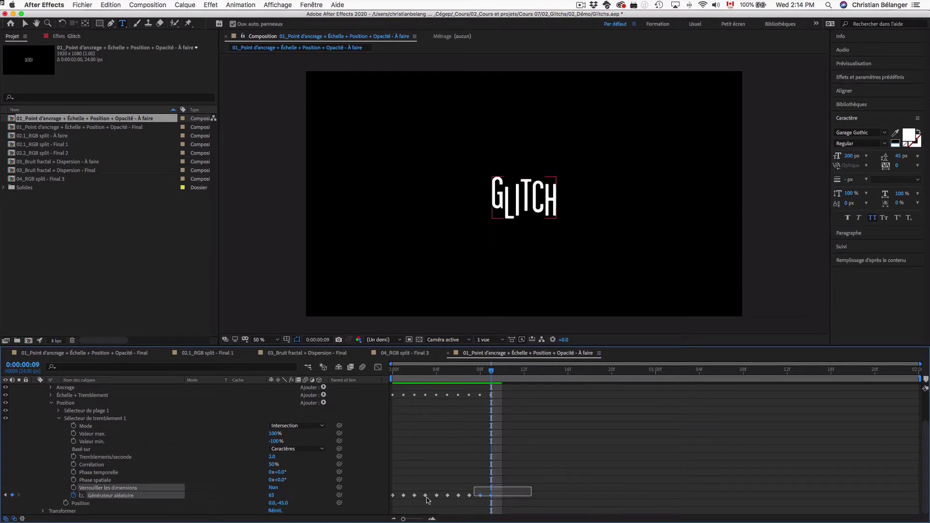
Make all the random seed keyframes hold keyframes and preview from frame 0.
left_click_drag(533, 487, 391, 504)
right_click(402, 495)
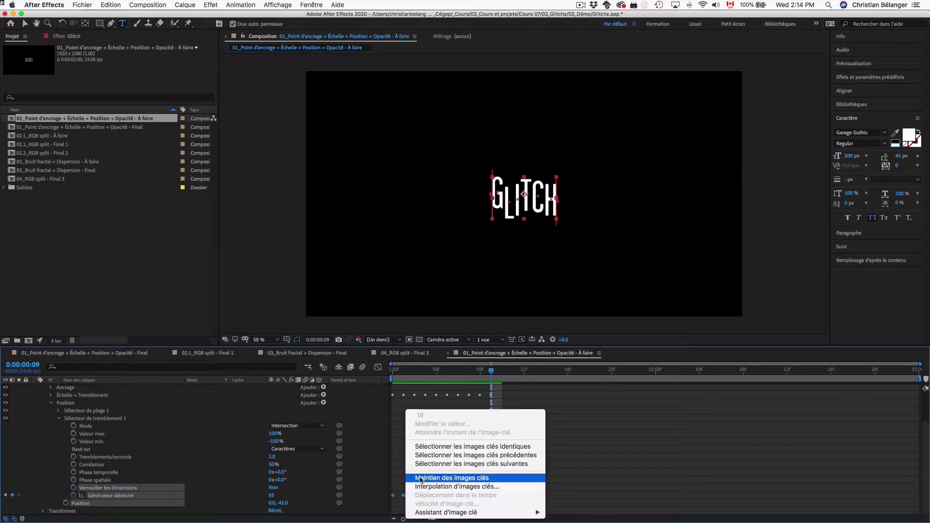
left_click(421, 479)
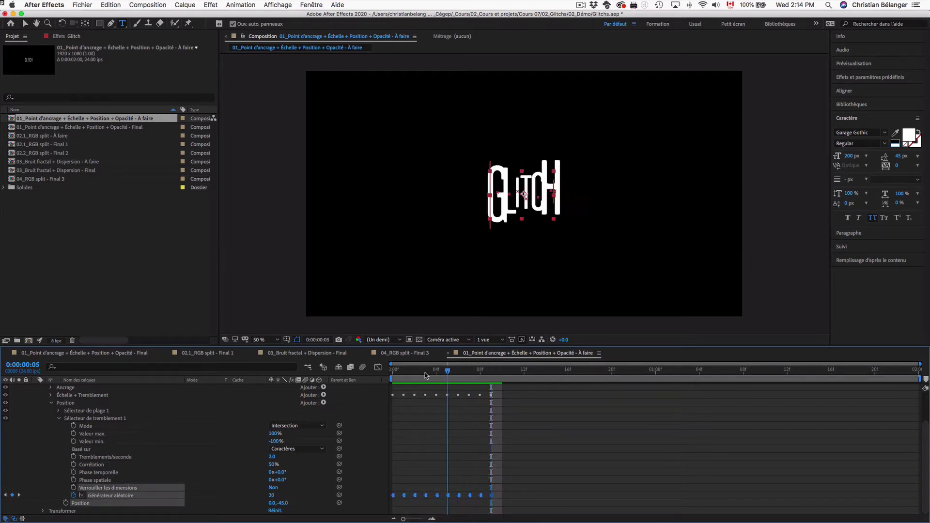
left_click_drag(490, 373, 392, 373)
key("space")
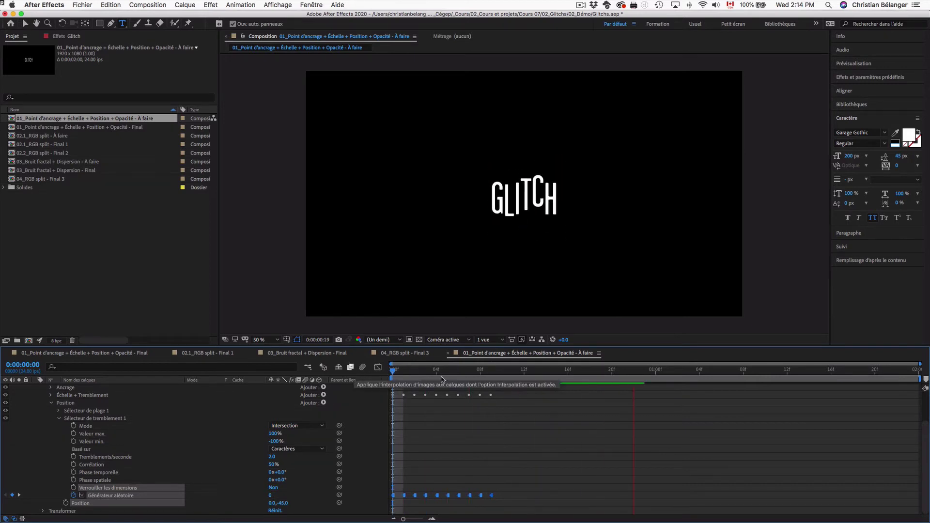
Trim the layer's out point at frame 9 with Alt+] and preview.
left_click(489, 373)
key("alt+bracketright")
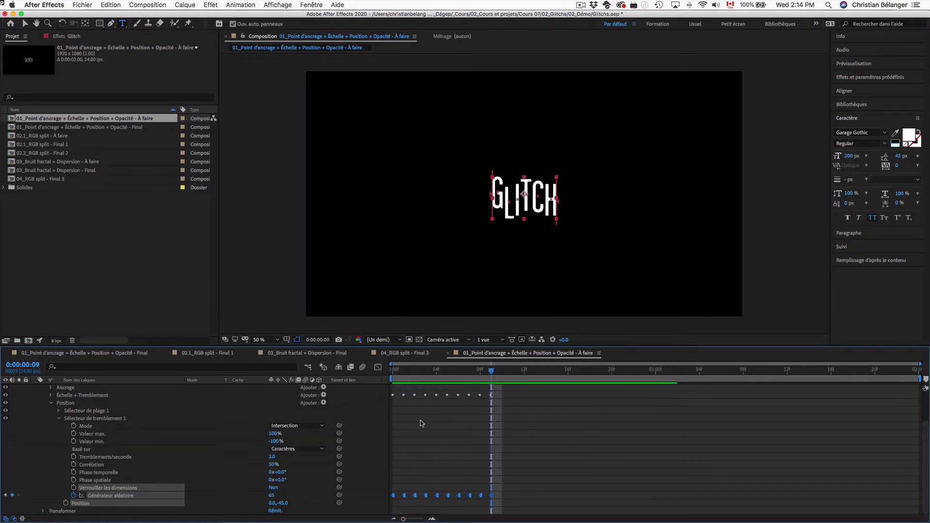
key("space")
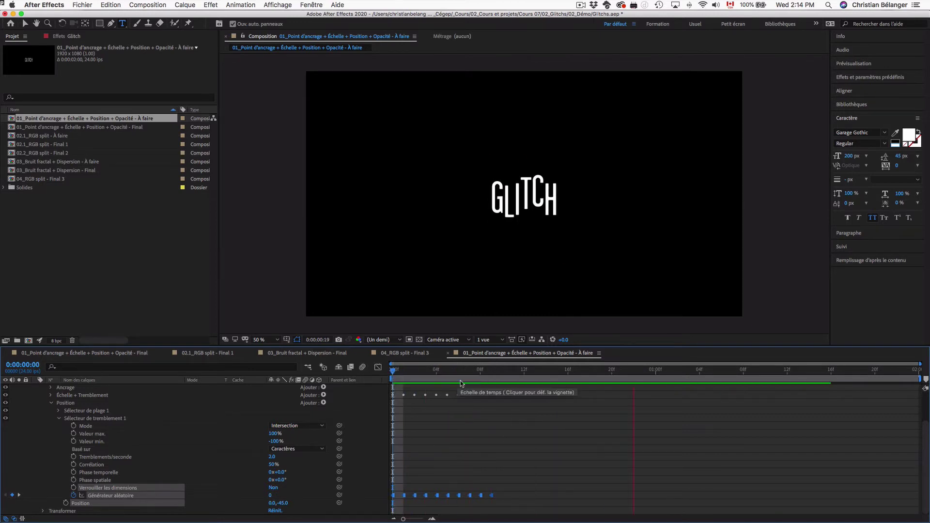
key("space")
Delete all Générateur aléatoire keyframes so the random seed stays fixed at 65.
left_click_drag(523, 486, 376, 512)
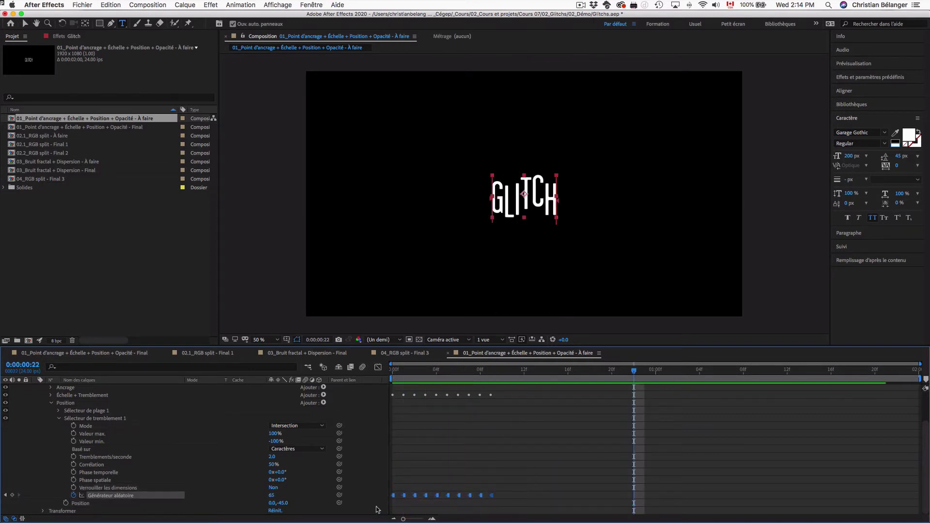
left_click(73, 495)
key("space")
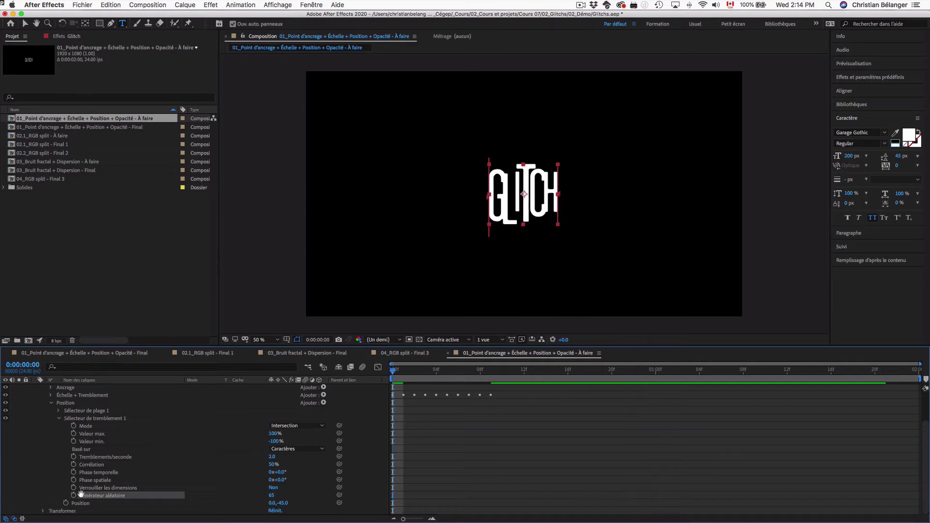
key("space")
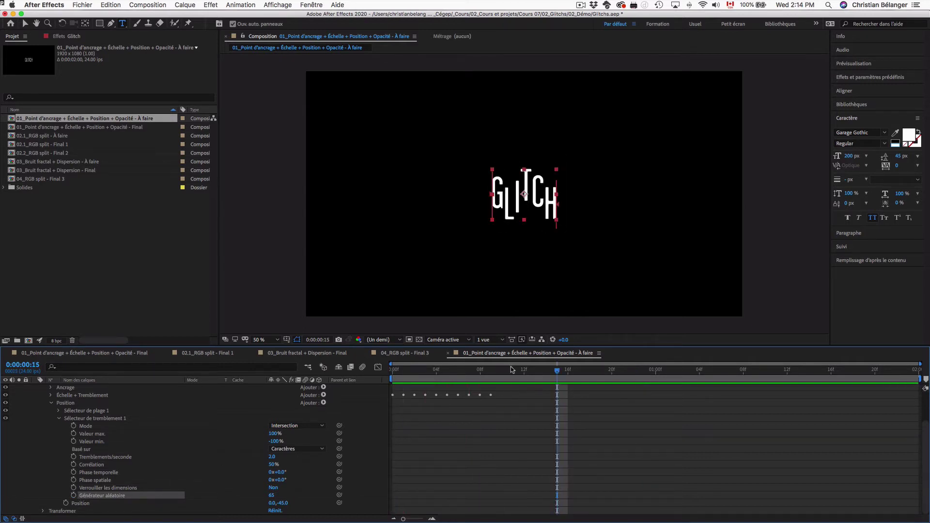
Scrub frames 4–9 and preview the position and scale jitter.
left_click_drag(487, 374, 435, 372)
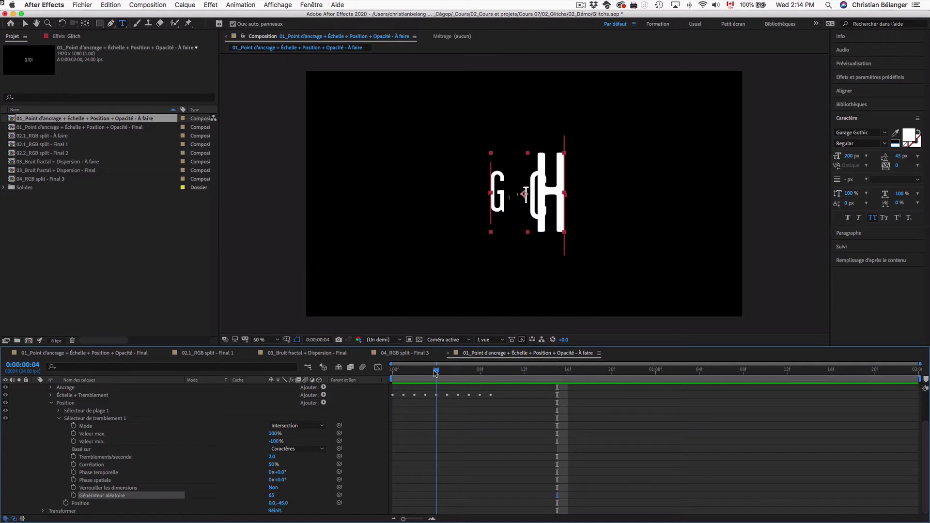
mouse_move(434, 373)
left_mouse_down()
mouse_move(488, 375)
mouse_move(408, 377)
mouse_move(490, 375)
left_mouse_up()
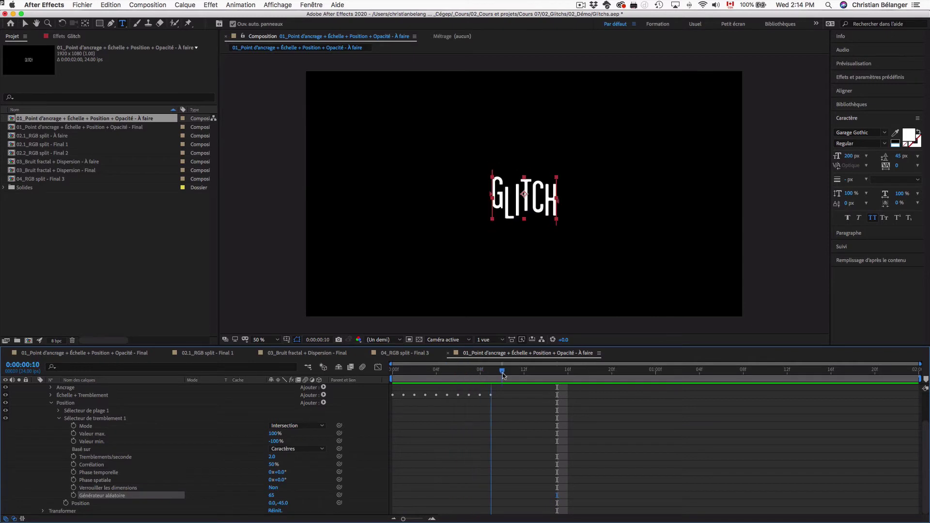
left_click_drag(502, 373, 491, 374)
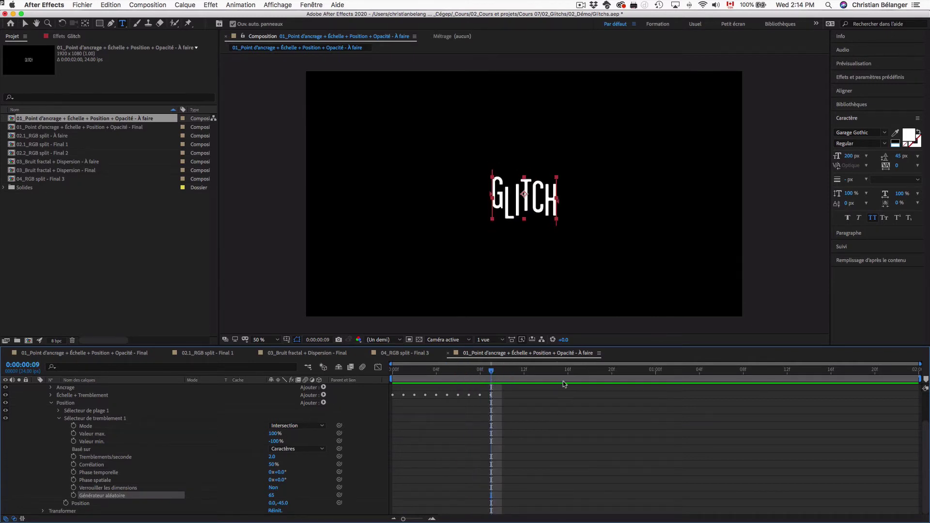
key("space")
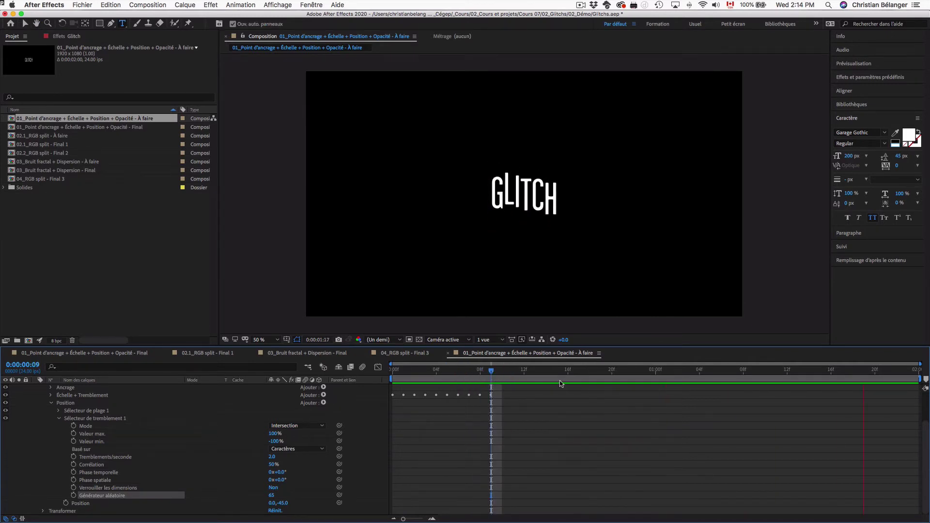
key("space")
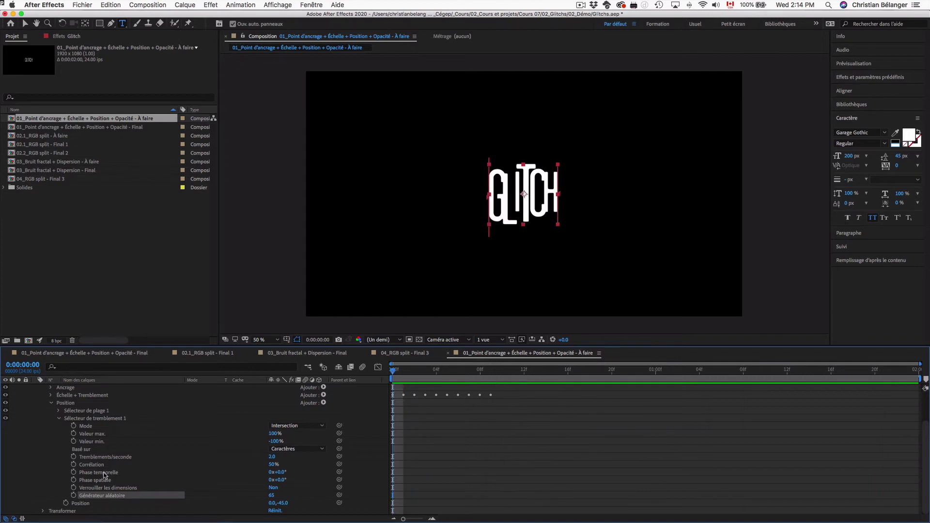
Keyframe the Position offset, show only animated properties with UU, and preview around frame 8.
left_click(65, 504)
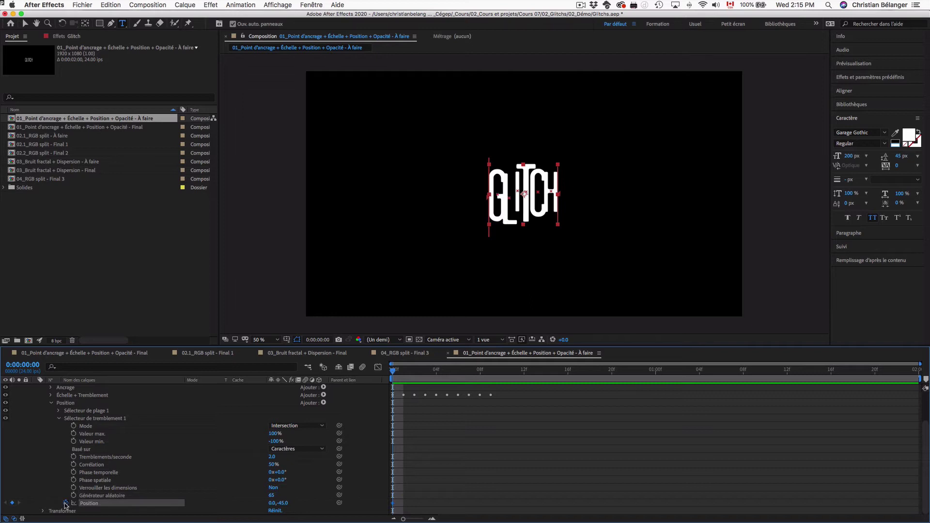
key("Delete")
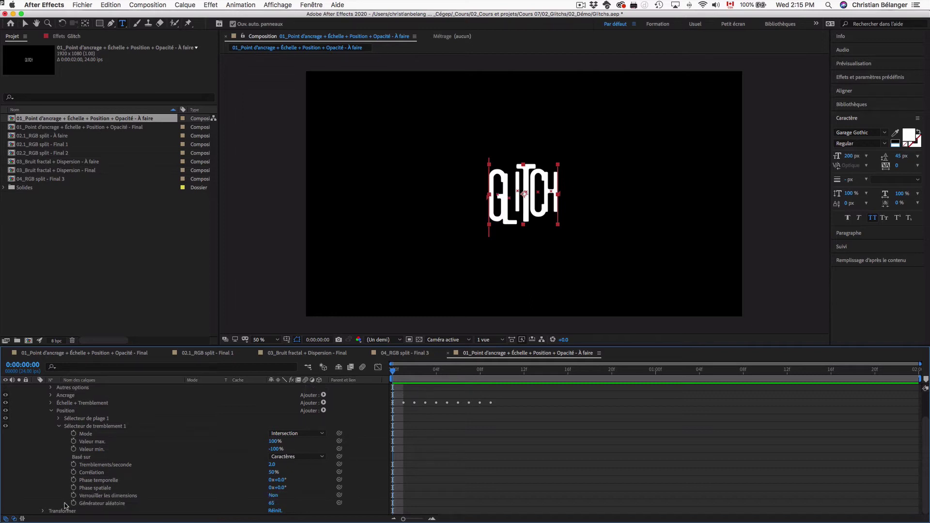
key("Delete")
key("u")
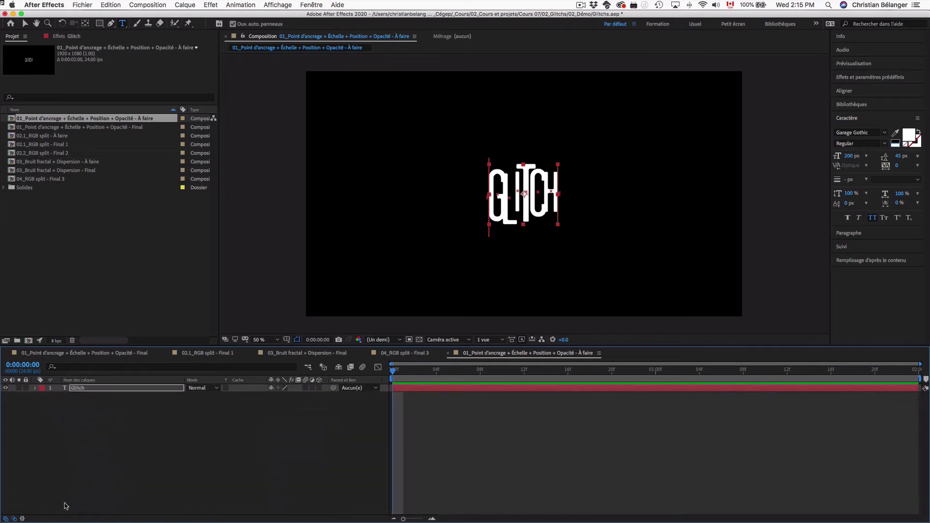
key("u")
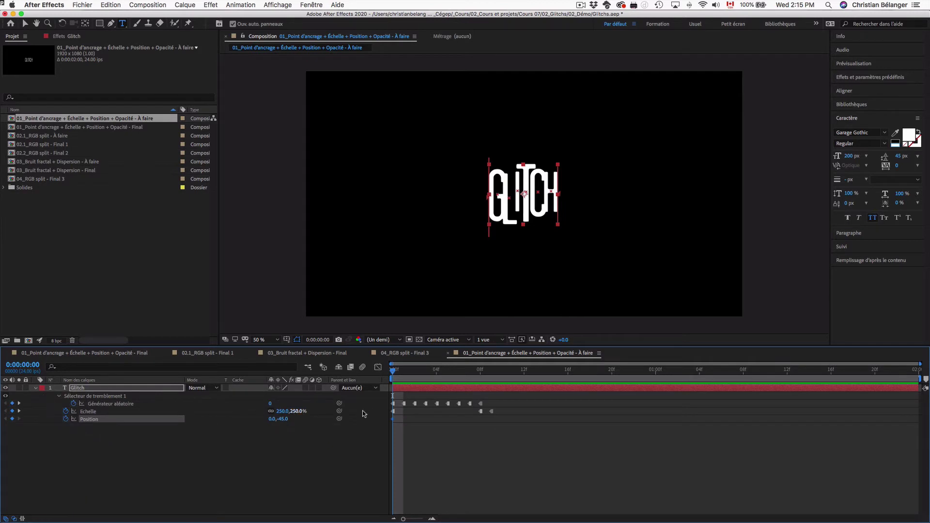
left_click_drag(471, 368, 480, 369)
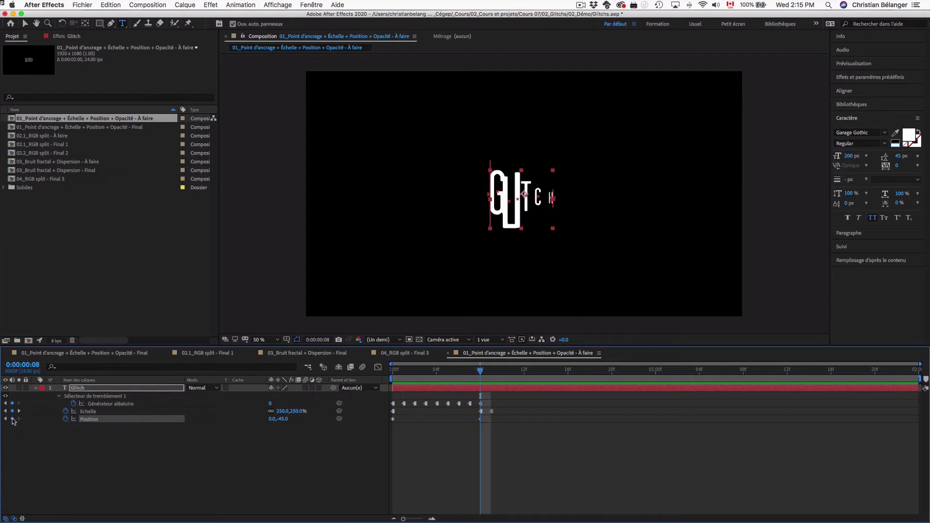
key("space")
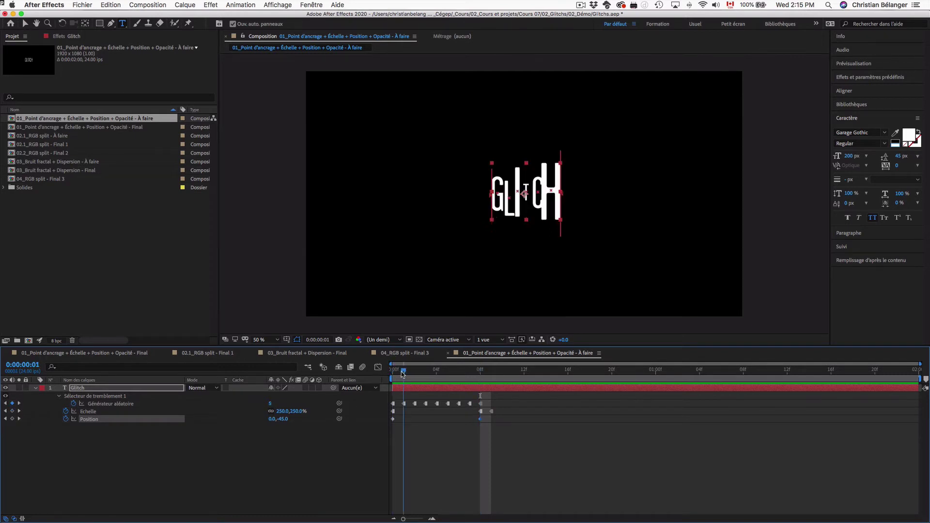
key("space")
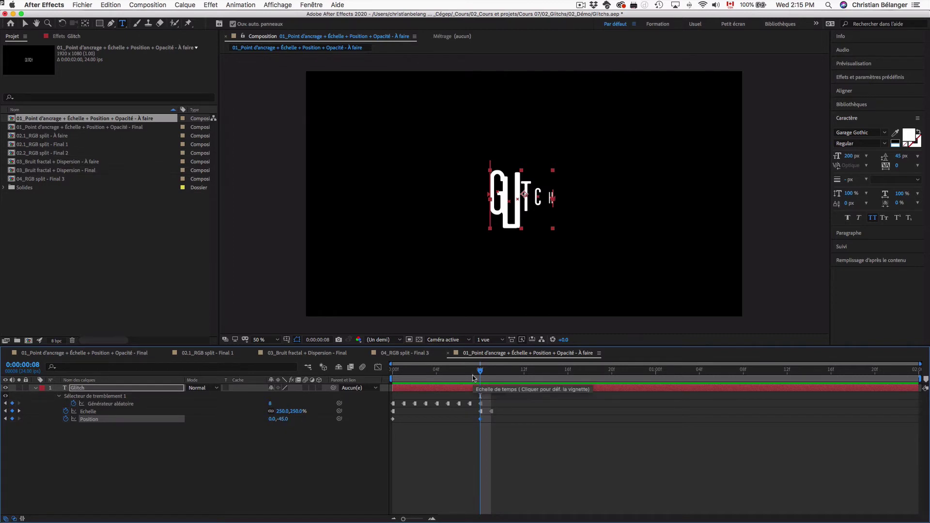
Set the Position offset to 0,0 at frame 9.
key("Page_Down")
left_click(284, 419)
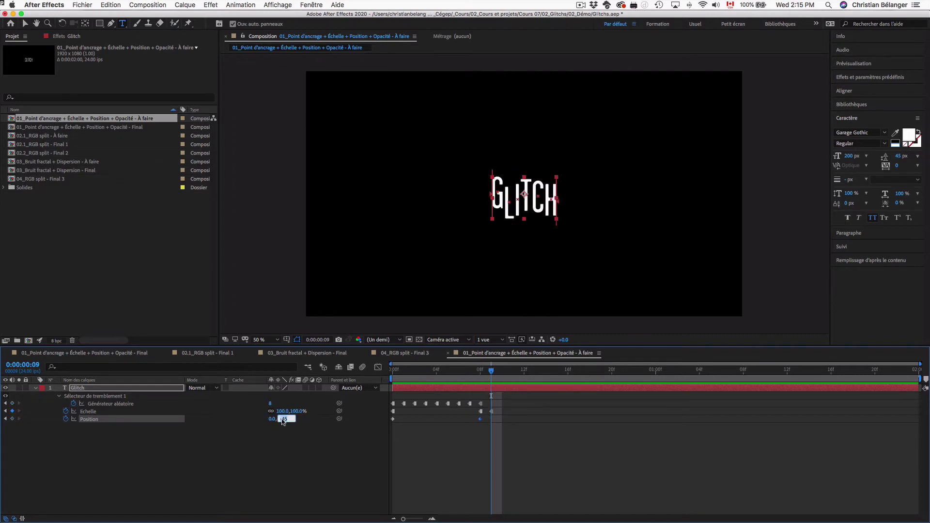
type("0")
key("Return")
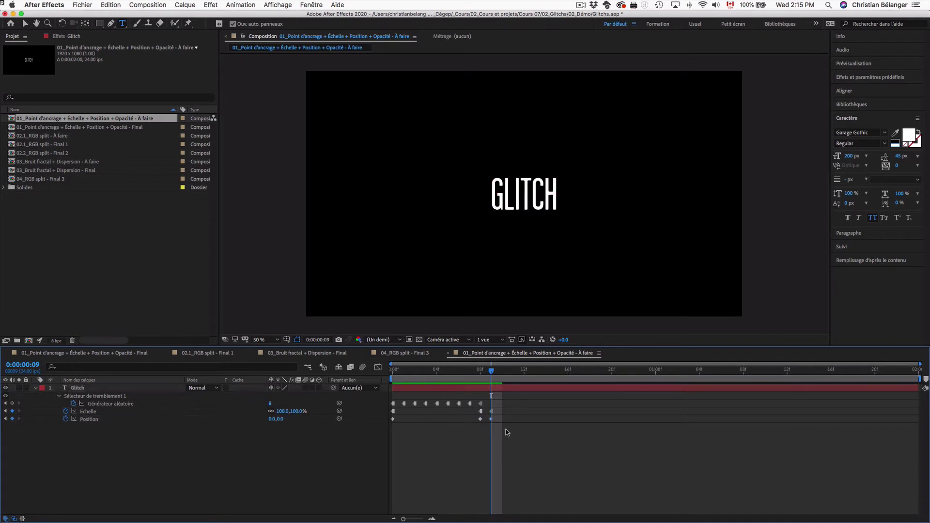
Make all the glitch keyframes hold keyframes and preview the result.
left_click_drag(508, 430, 386, 422)
right_click(393, 419)
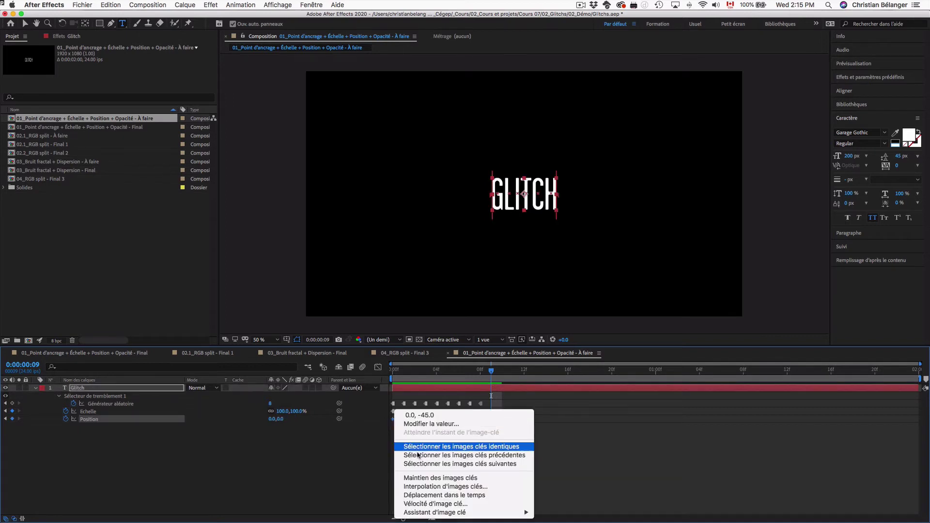
left_click(420, 477)
key("space")
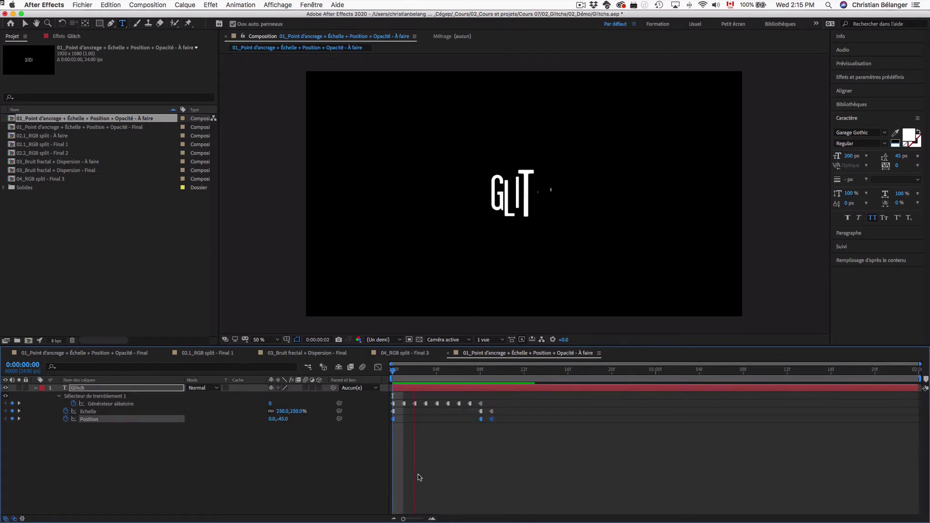
Expand the Glitch layer, collapse Échelle + Tremblement, and reveal Position's Sélecteur de tremblement 1 settings.
mouse_move(491, 371)
left_mouse_down()
mouse_move(394, 373)
mouse_move(470, 376)
left_mouse_up()
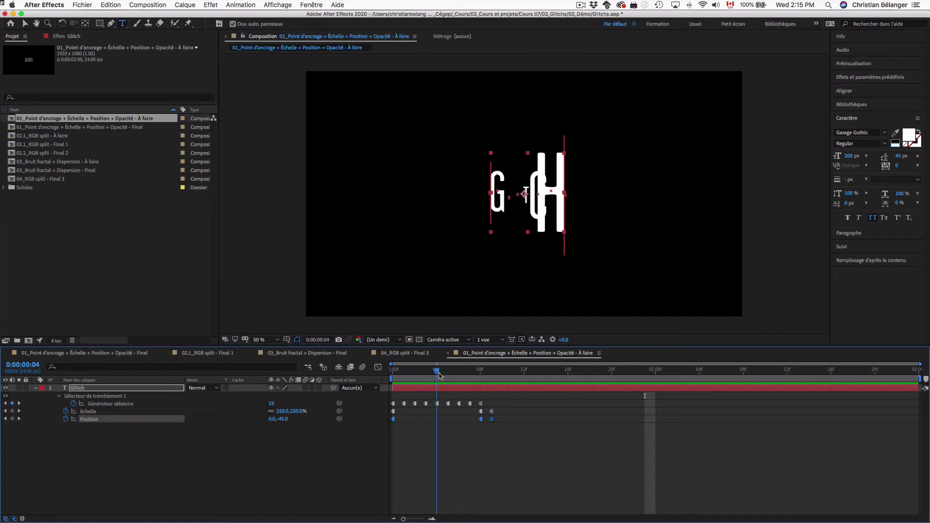
key("space")
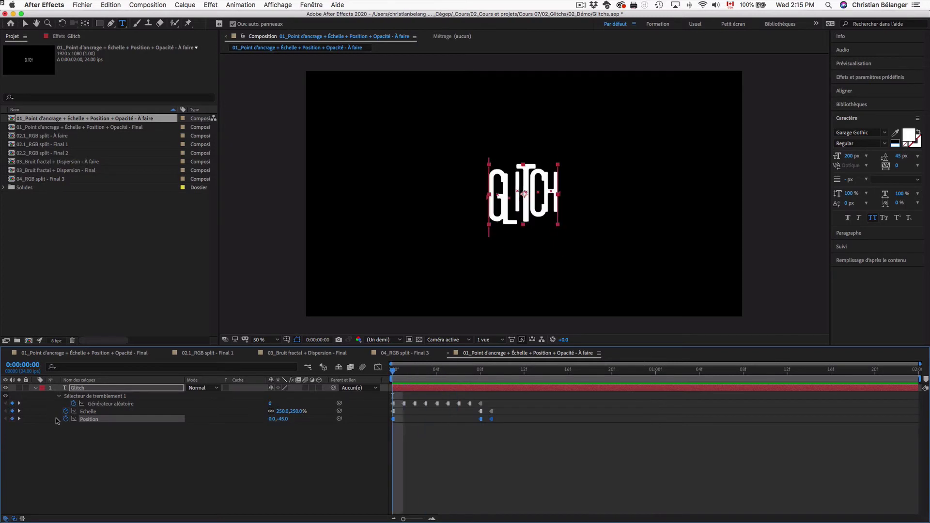
key("s")
key("s")
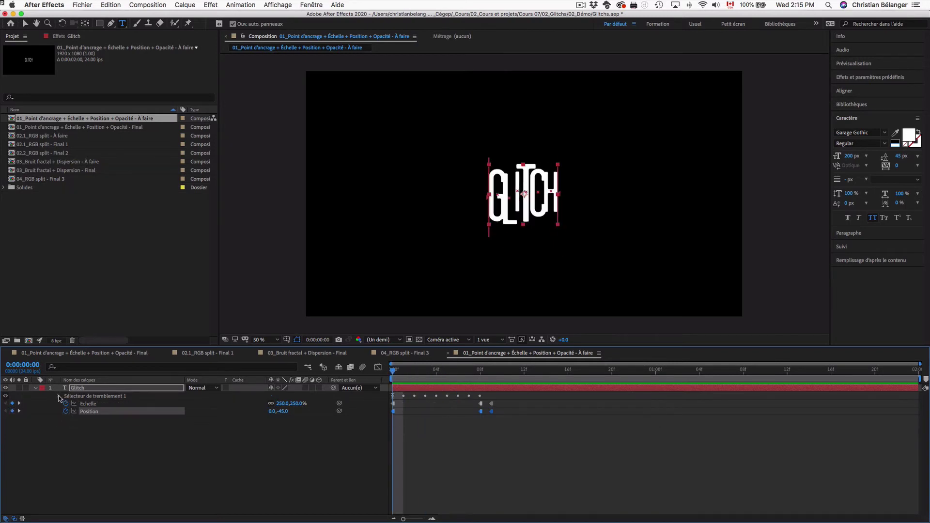
left_click(36, 388)
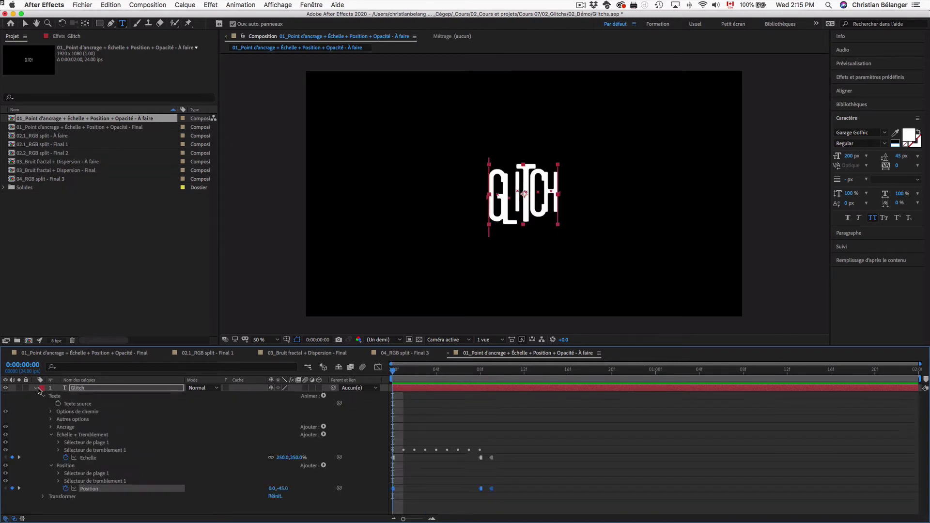
left_click(51, 435)
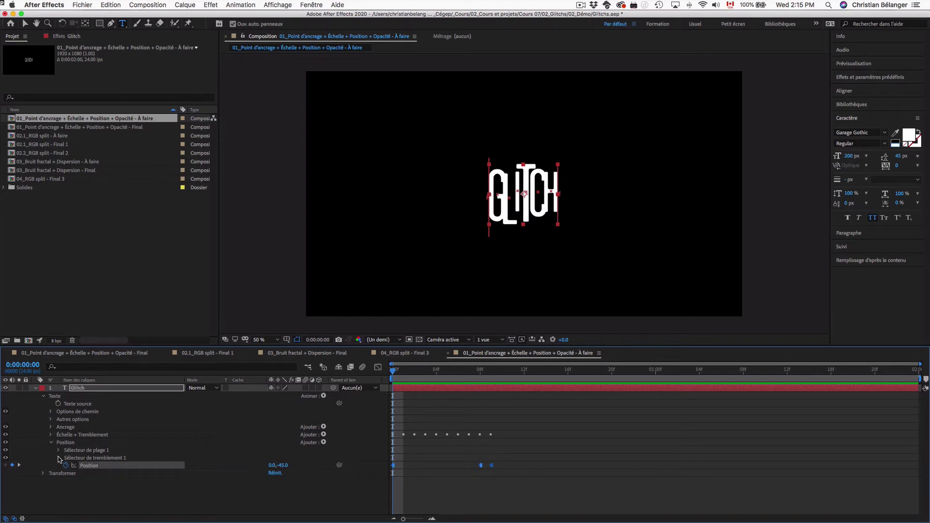
left_click(58, 458)
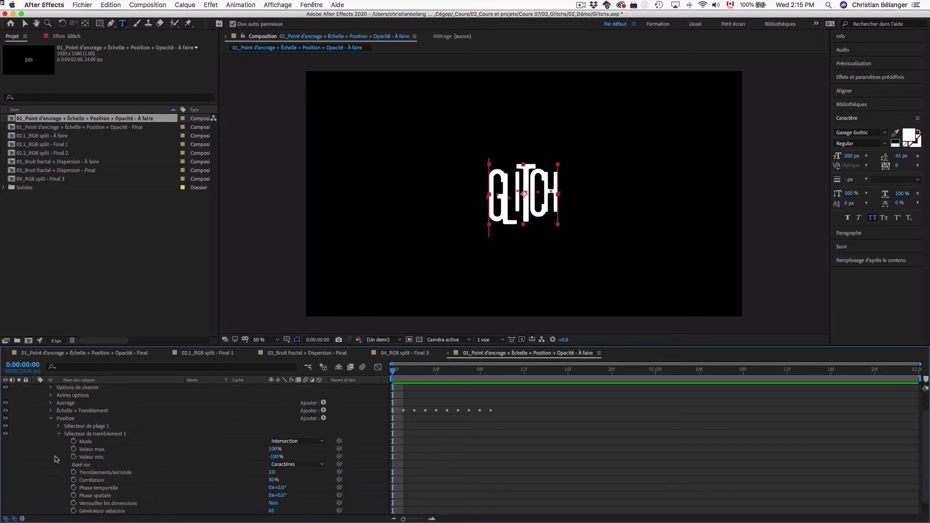
Raise the Position wiggly selector's Tremblements/seconde from 2.0 to 20.0, preview, and collapse Position.
left_click(97, 472)
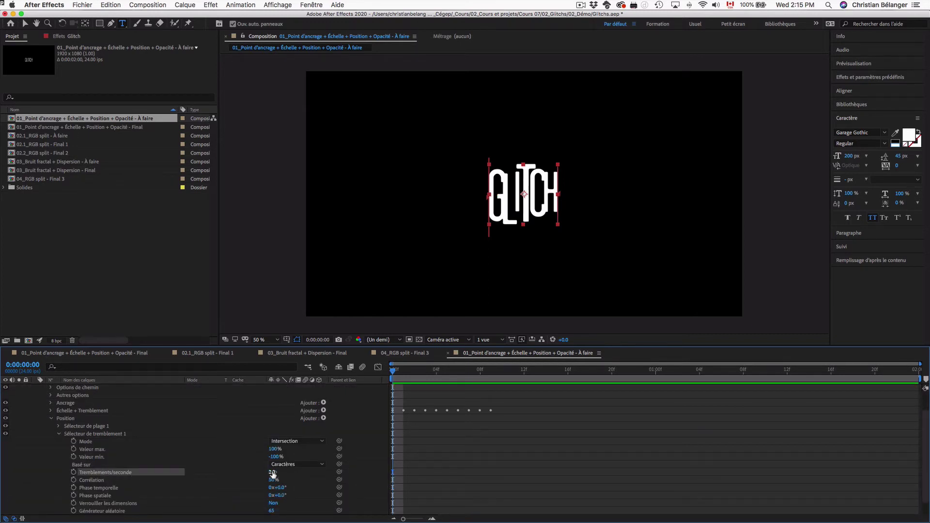
left_click_drag(272, 474, 280, 473)
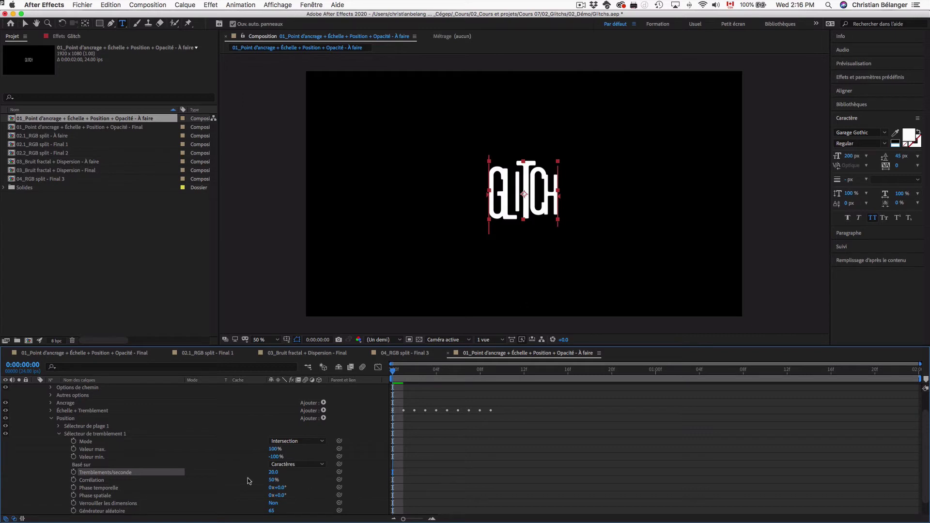
key("super+z")
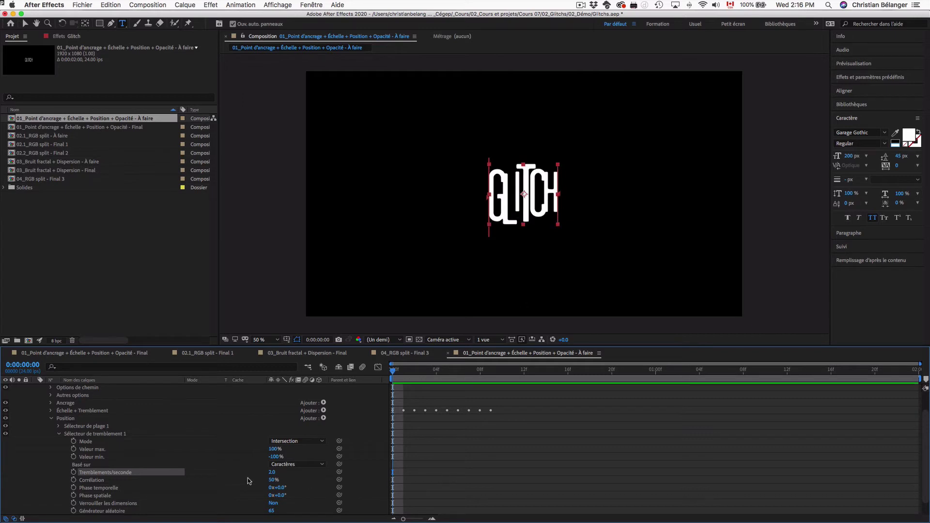
key("super+shift+z")
key("space")
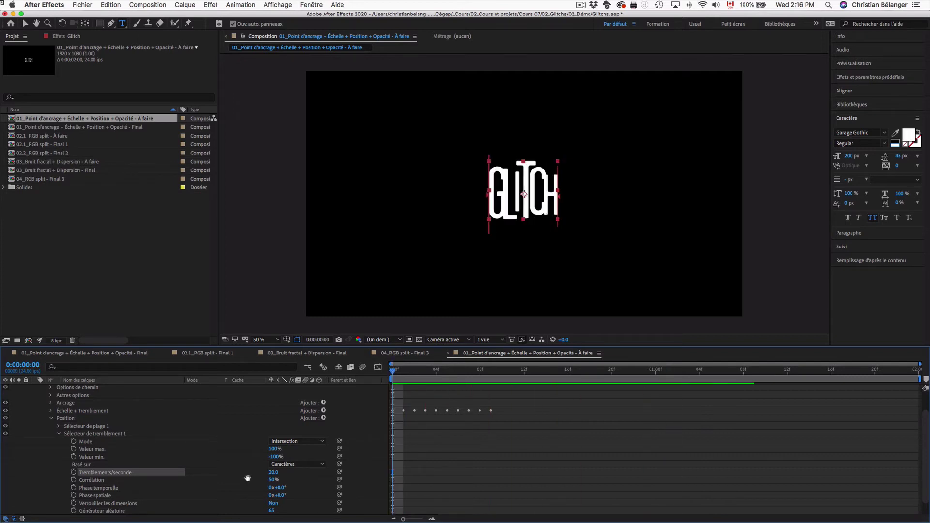
key("space")
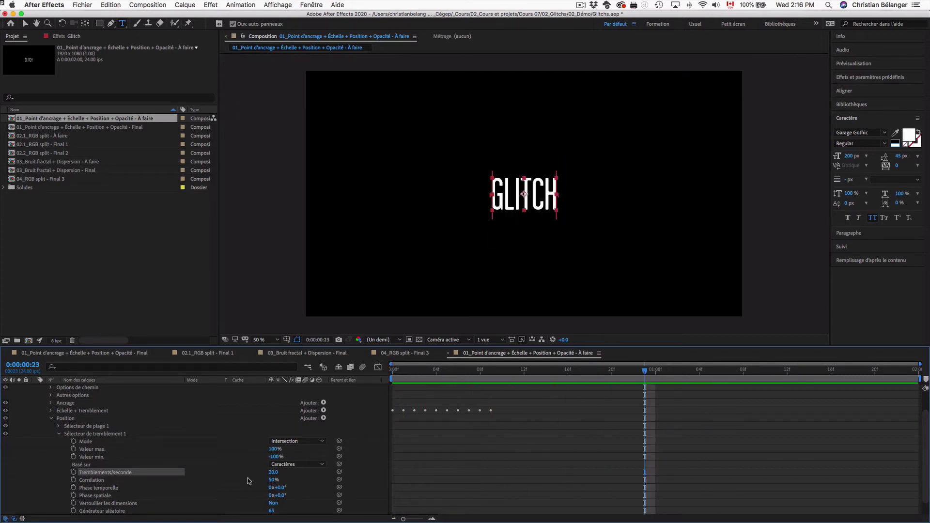
left_click(51, 419)
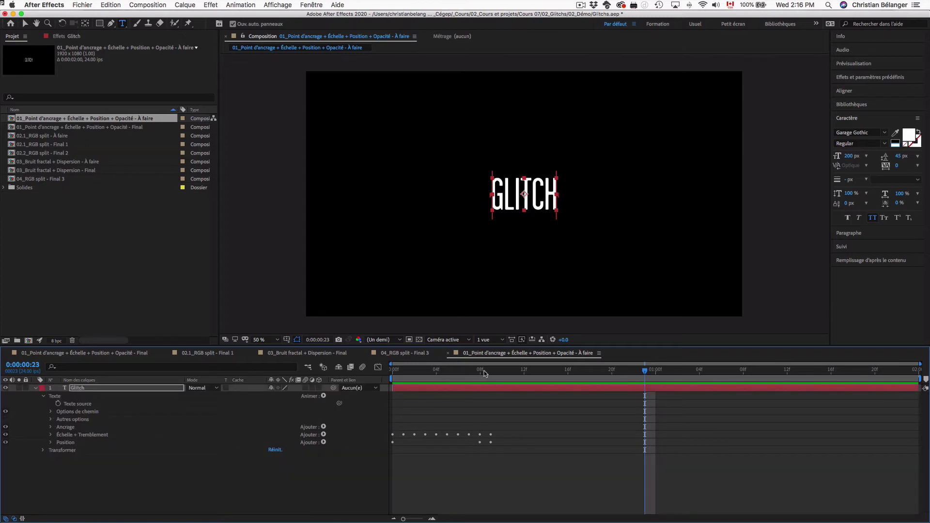
Show Opacité with the keyframed wiggle properties and keyframe it at 100% on frame 0.
left_click(466, 371)
left_click_drag(462, 371, 392, 371)
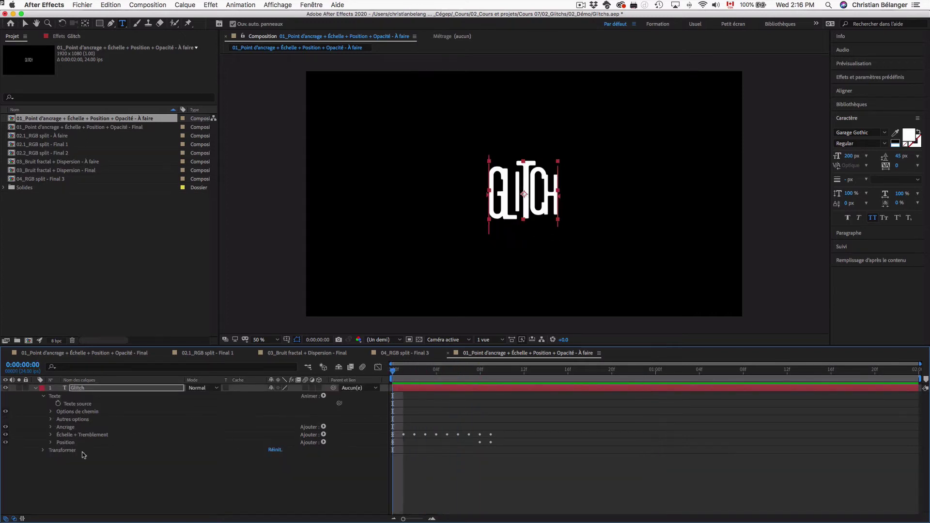
left_click(55, 450)
key("t")
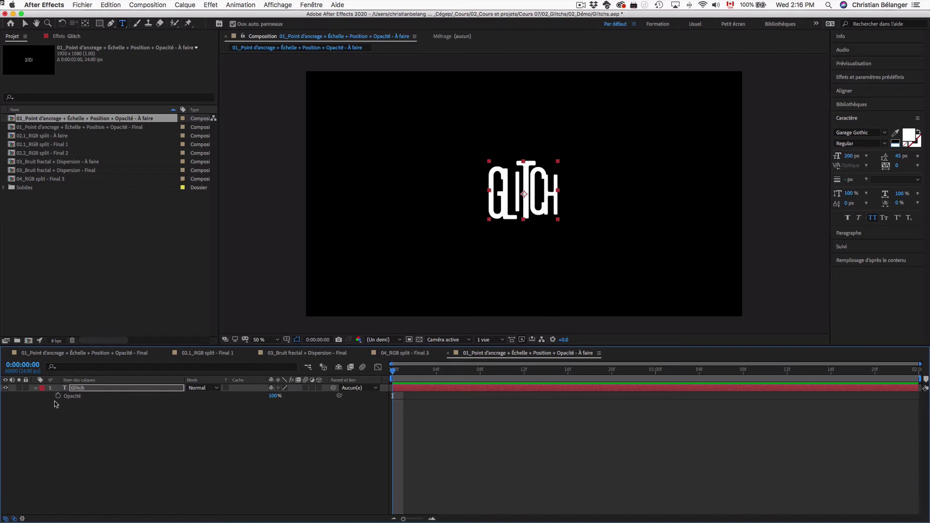
key("shift+u")
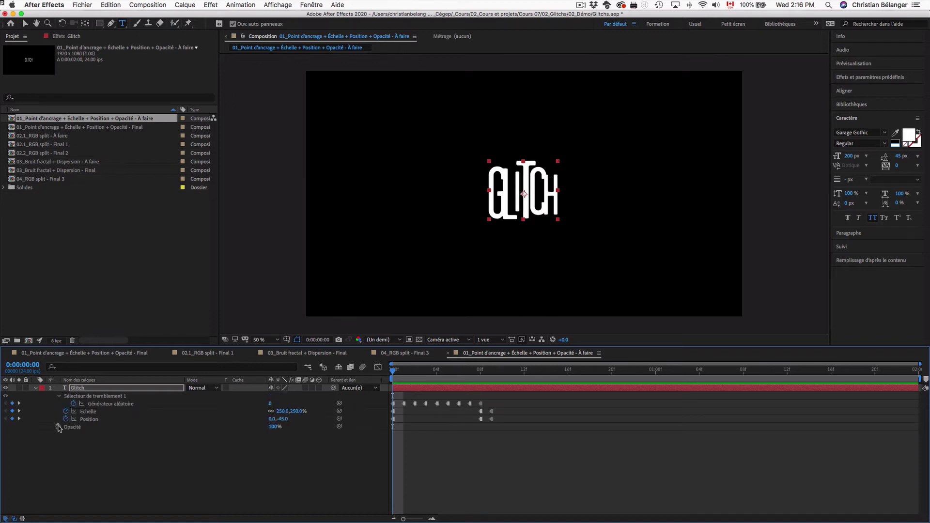
left_click(58, 426)
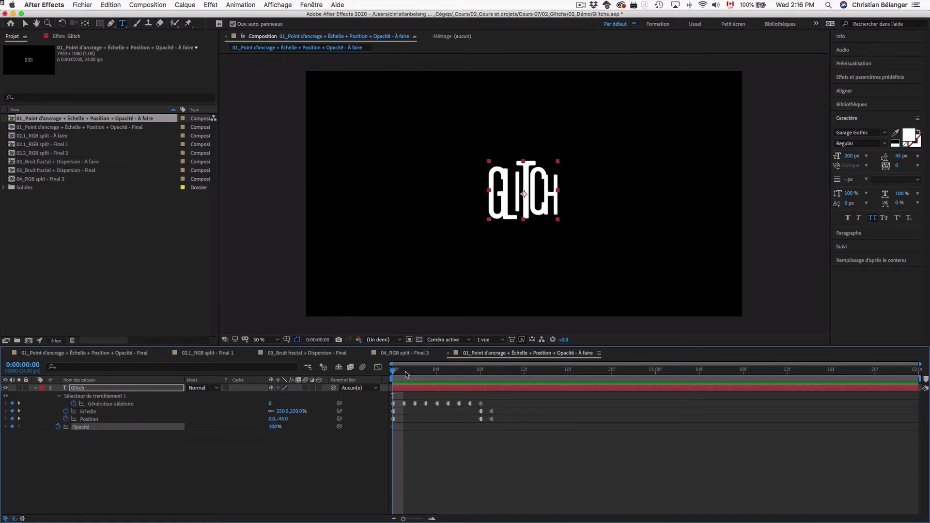
Keyframe Opacité at 0% on frame 2, 100% on 4, 0% on 6, and 100% on 8.
left_click(403, 371)
left_click_drag(403, 371, 414, 371)
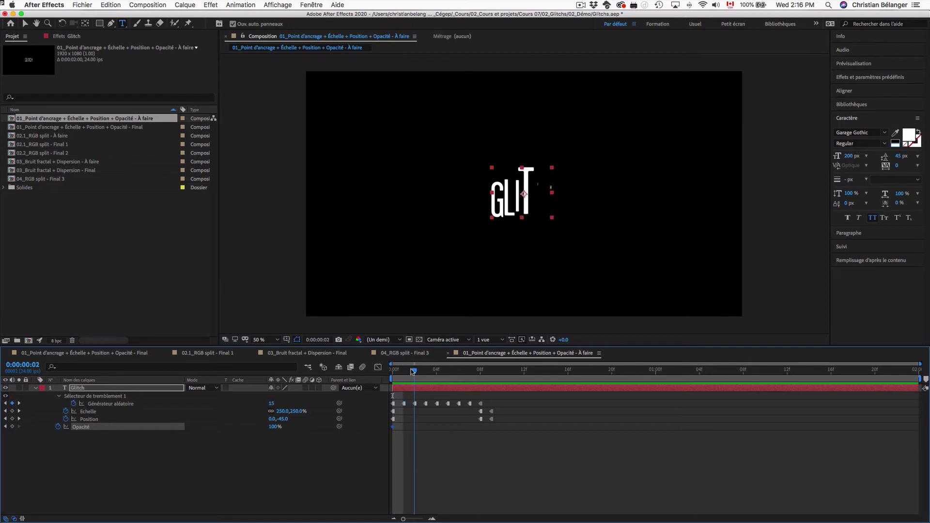
left_click(272, 426)
type("0")
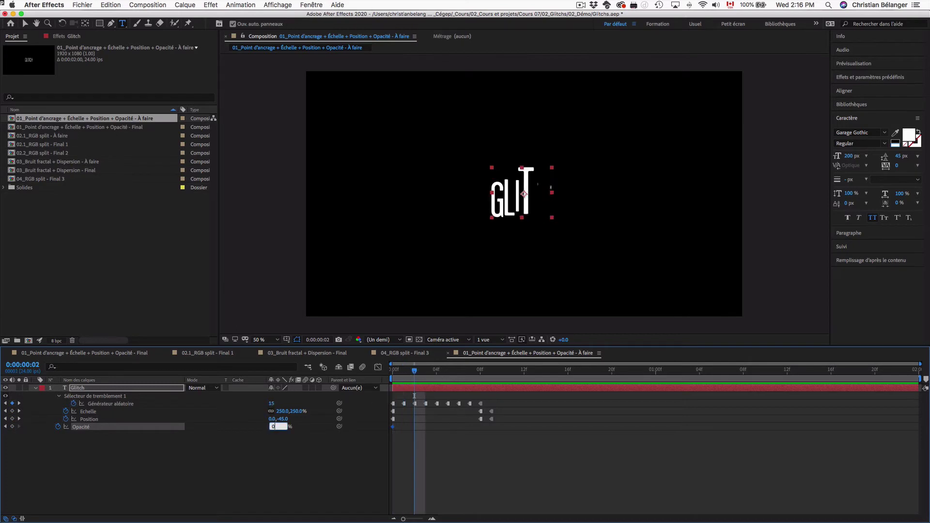
key("Return")
key("Page_Down")
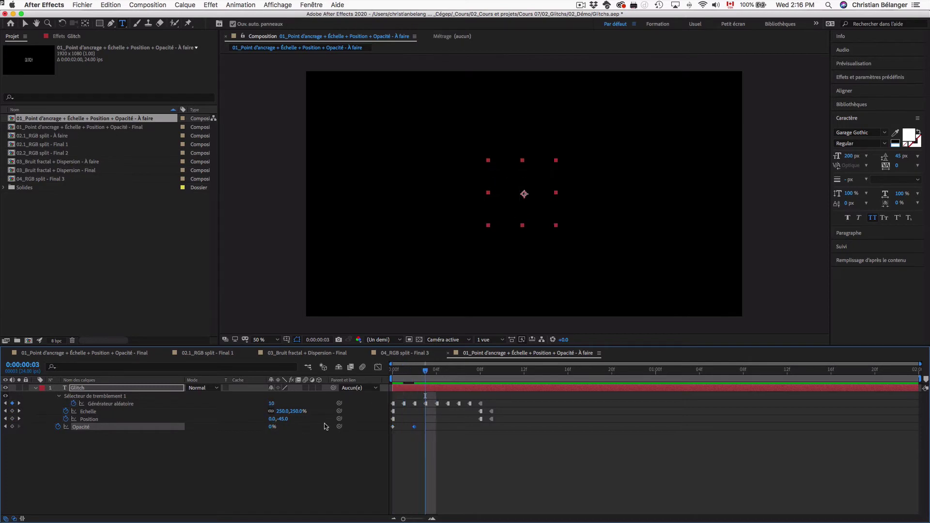
key("Page_Down")
left_click_drag(271, 428, 275, 428)
key("Page_Down")
key("Page_Down")
key("Page_Down")
key("Page_Down")
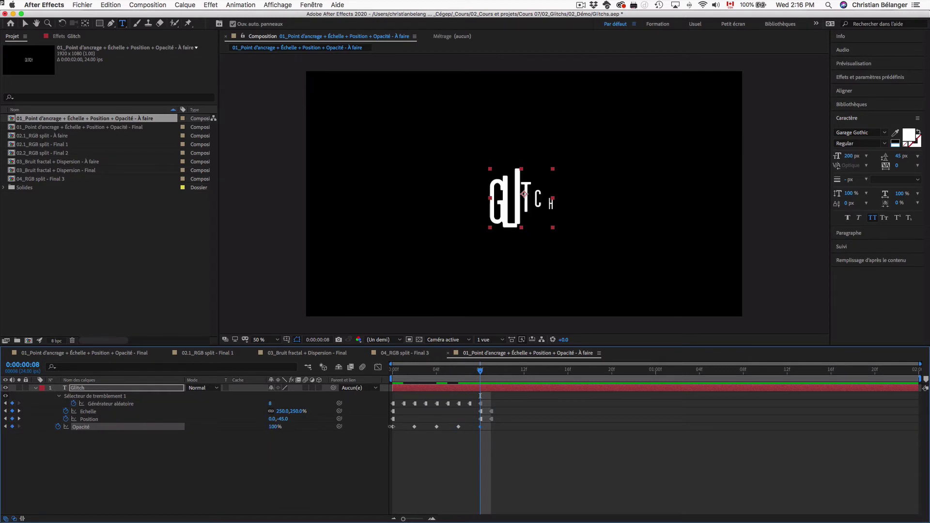
left_click_drag(513, 443, 381, 432)
left_click_drag(474, 367, 444, 372)
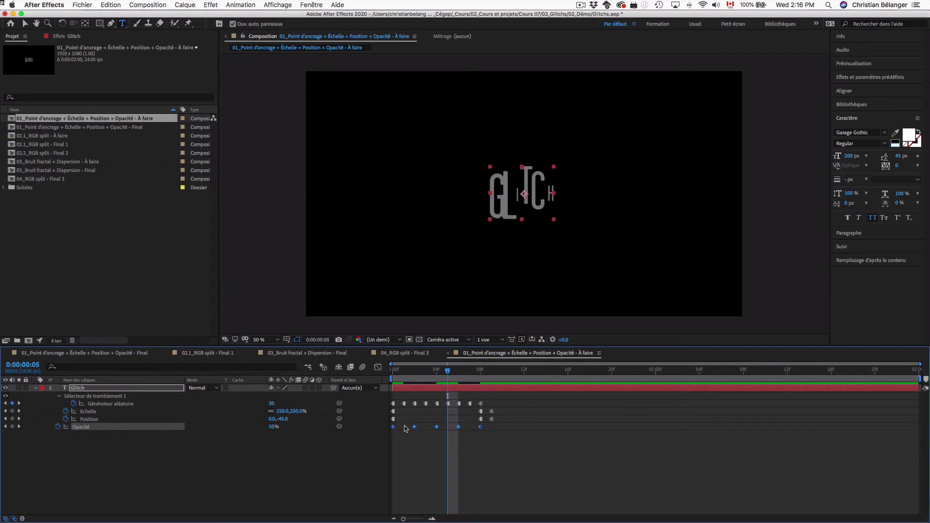
left_click_drag(503, 447, 371, 426)
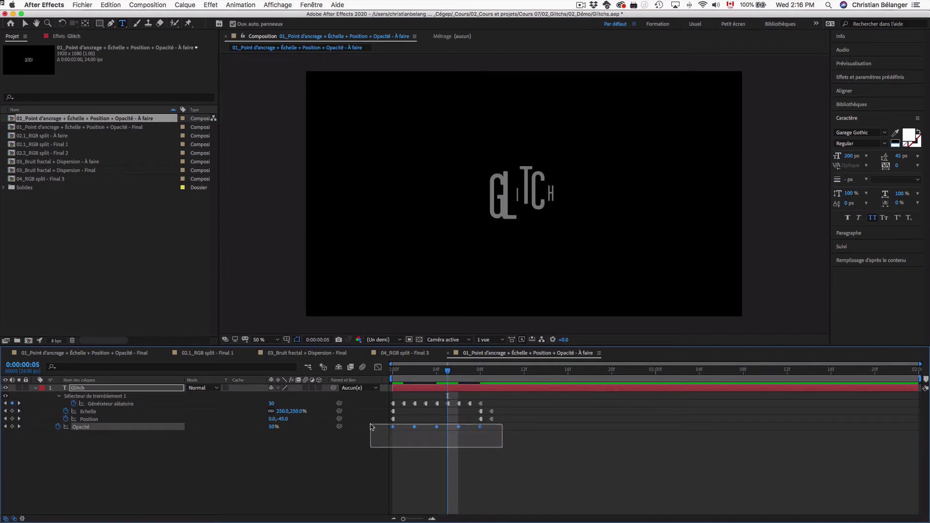
right_click(415, 427)
mouse_move(442, 514)
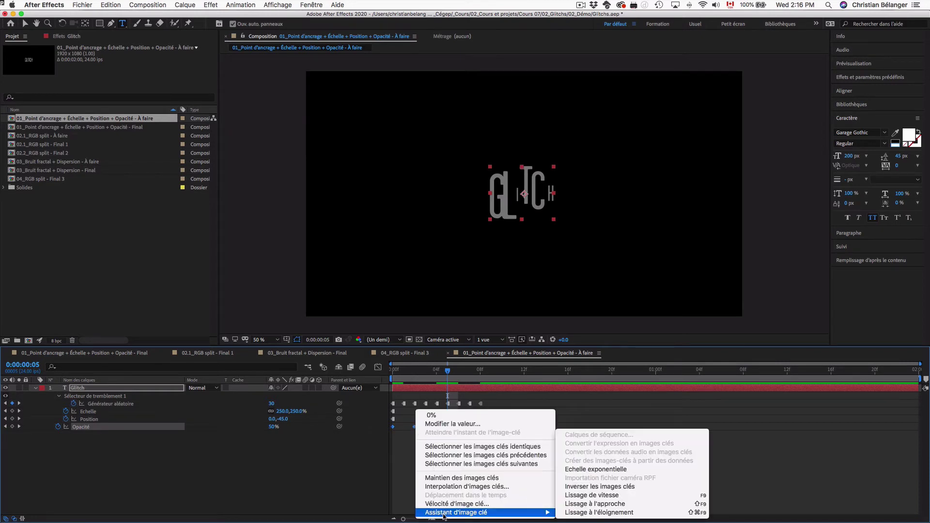
left_click(451, 478)
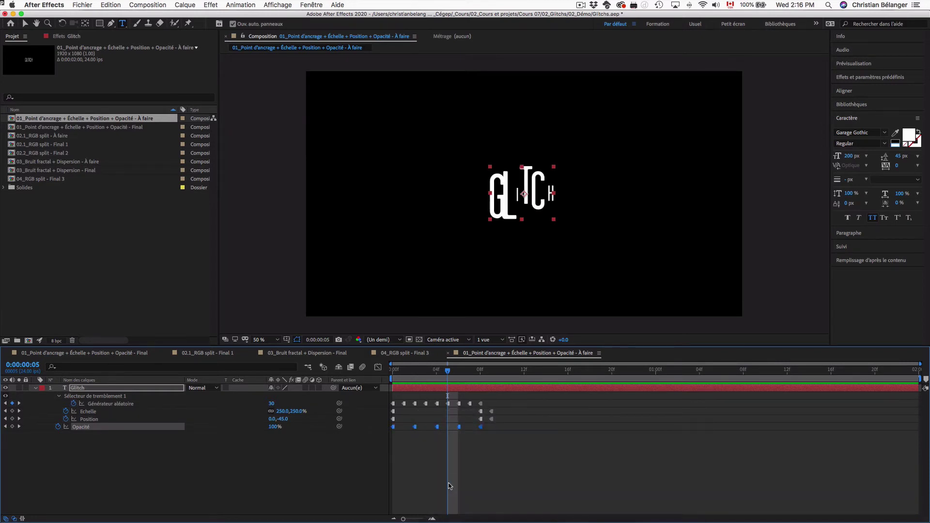
mouse_move(448, 371)
left_mouse_down()
mouse_move(427, 371)
mouse_move(461, 372)
left_mouse_up()
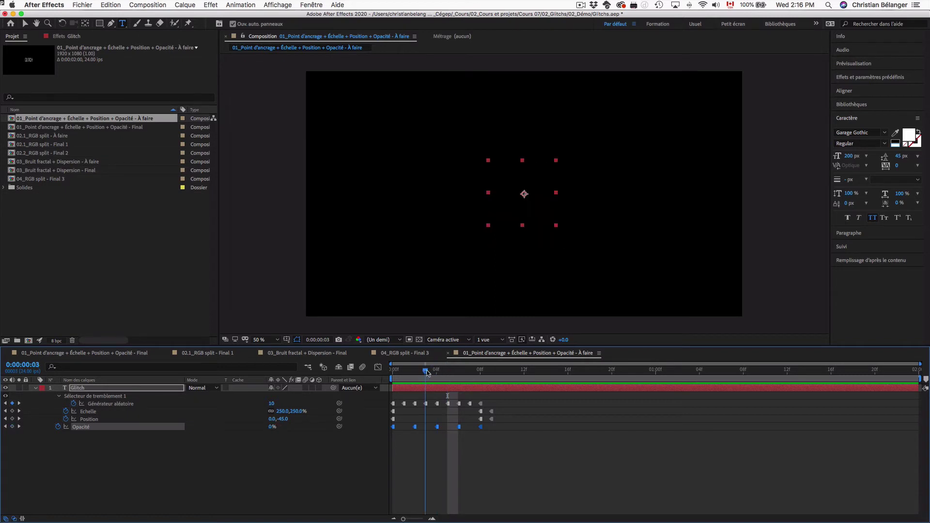
key("space")
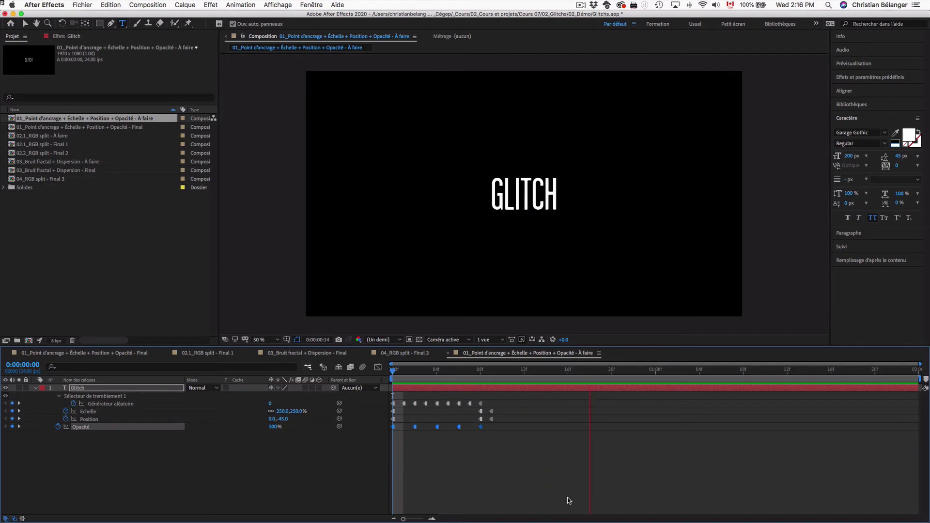
left_click(403, 371)
left_click_drag(403, 372, 470, 372)
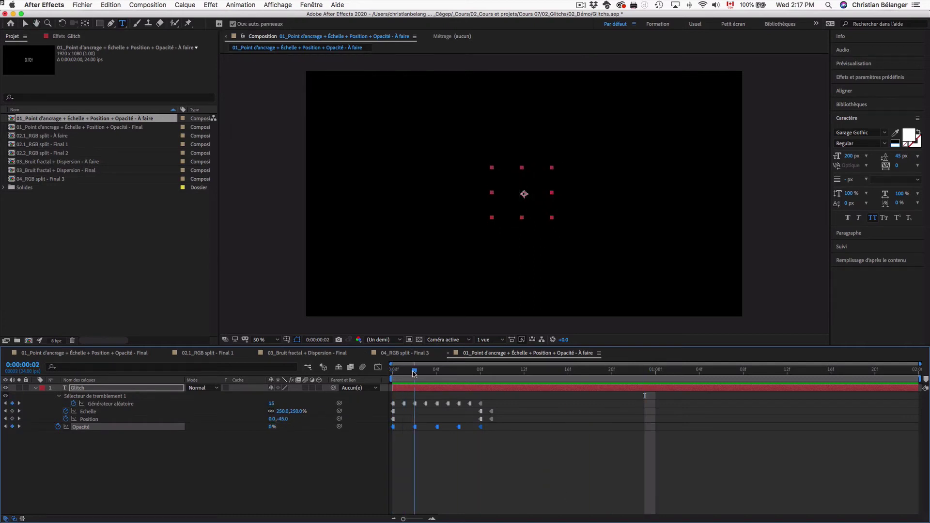
key("space")
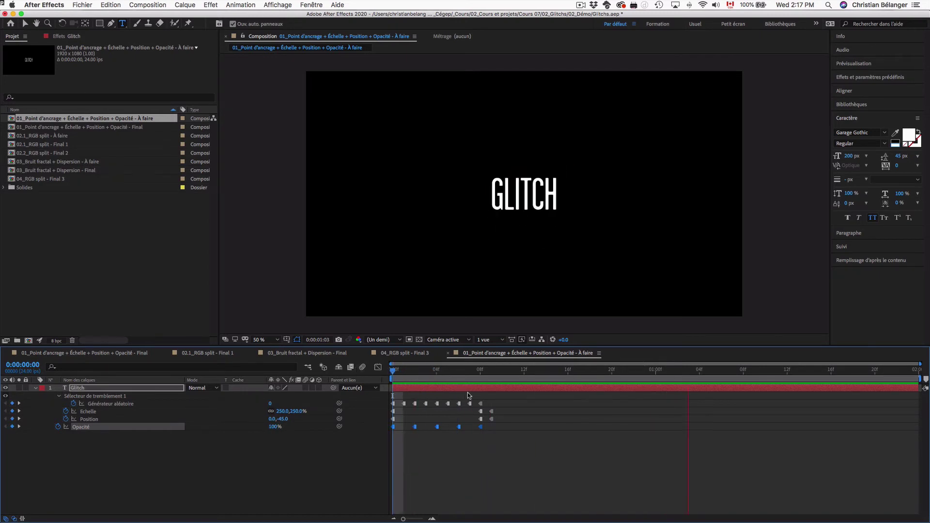
left_click(460, 372)
mouse_move(460, 372)
left_mouse_down()
mouse_move(495, 372)
mouse_move(478, 372)
left_mouse_up()
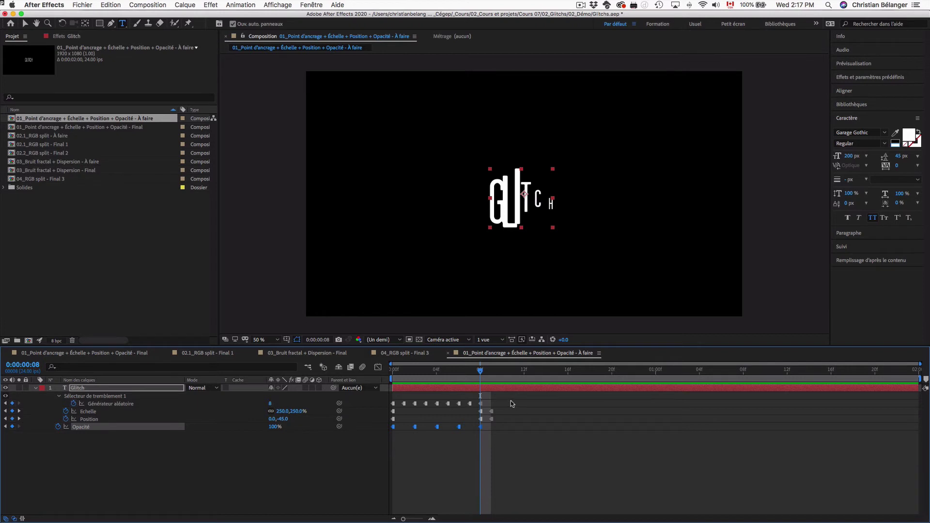
Move the closing keyframes to frame 20 and repeat the first seven random generator keyframes at frame 8.
mouse_move(510, 400)
left_mouse_down()
mouse_move(482, 430)
mouse_move(613, 428)
left_mouse_up()
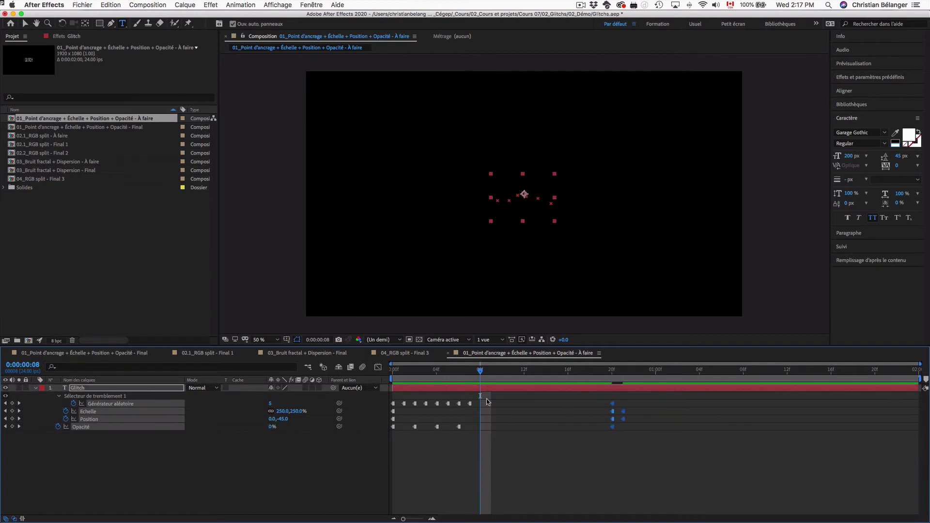
left_click_drag(490, 398, 398, 409)
key("super+c")
key("super+v")
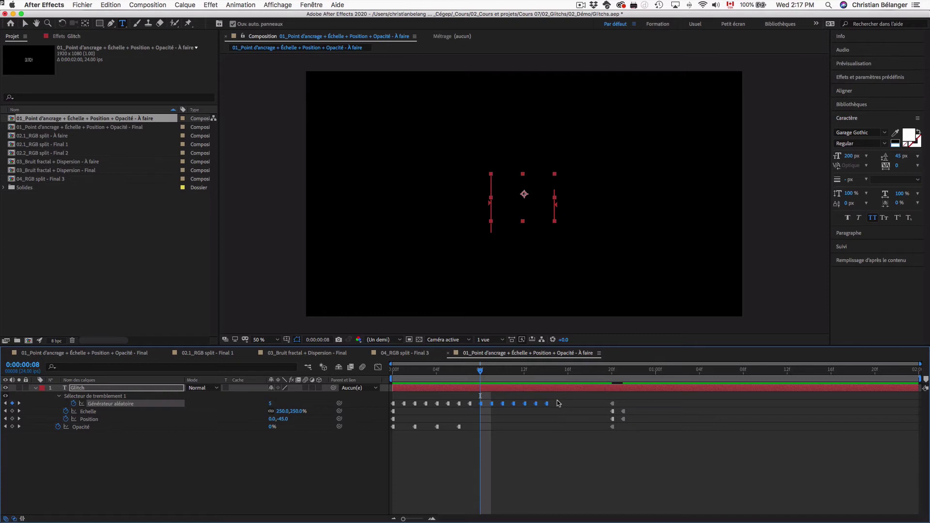
Paste the last three random generator keyframes at frame 15 and pull the closing keyframes to frame 18.
left_click_drag(605, 398, 619, 431)
left_click_drag(554, 397, 522, 409)
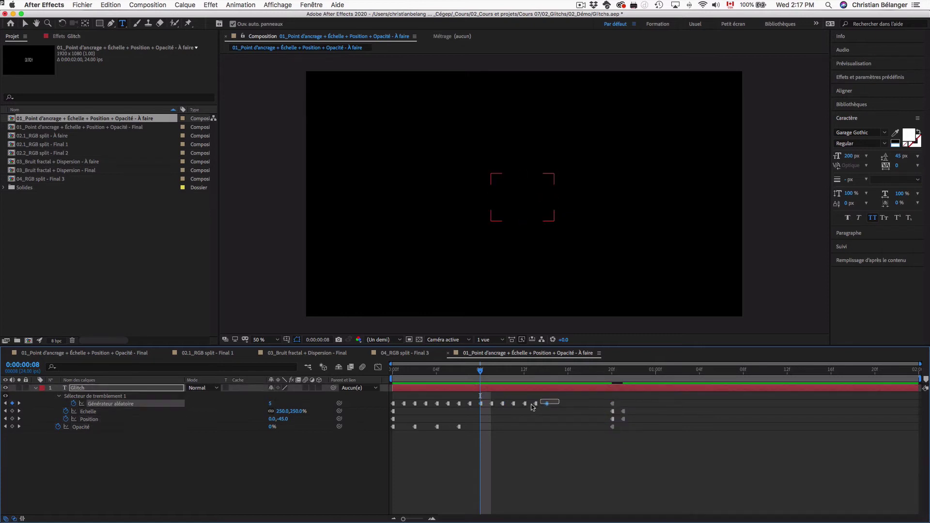
key("cmd+c")
left_click(556, 371)
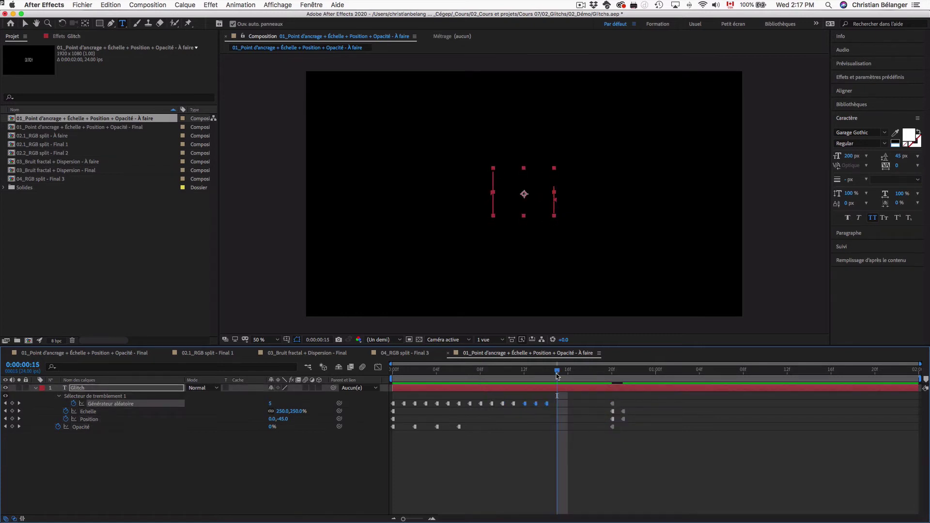
key("cmd+v")
mouse_move(603, 397)
left_mouse_down()
mouse_move(614, 435)
mouse_move(590, 427)
left_mouse_up()
Duplicate the four Opacité keyframes at frame 8 and preview the lengthened flicker.
left_click_drag(477, 421, 404, 446)
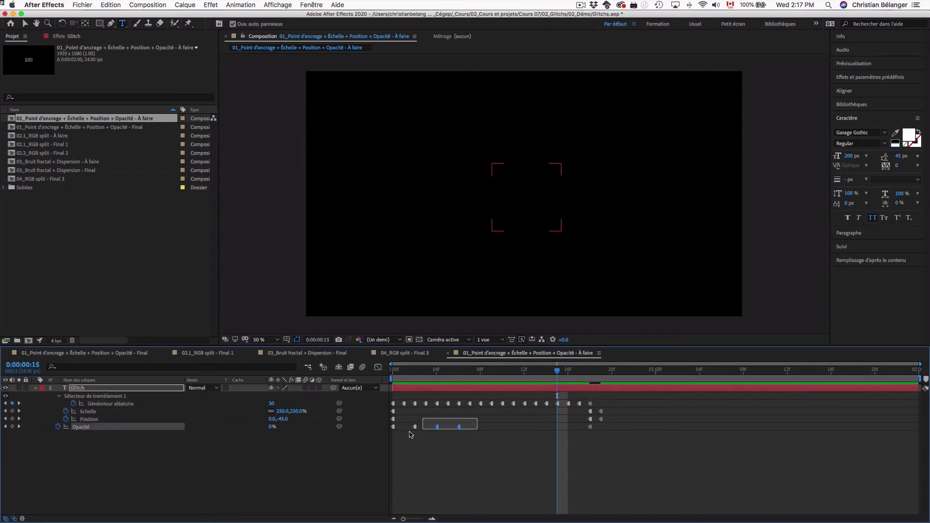
left_click_drag(493, 443, 382, 424)
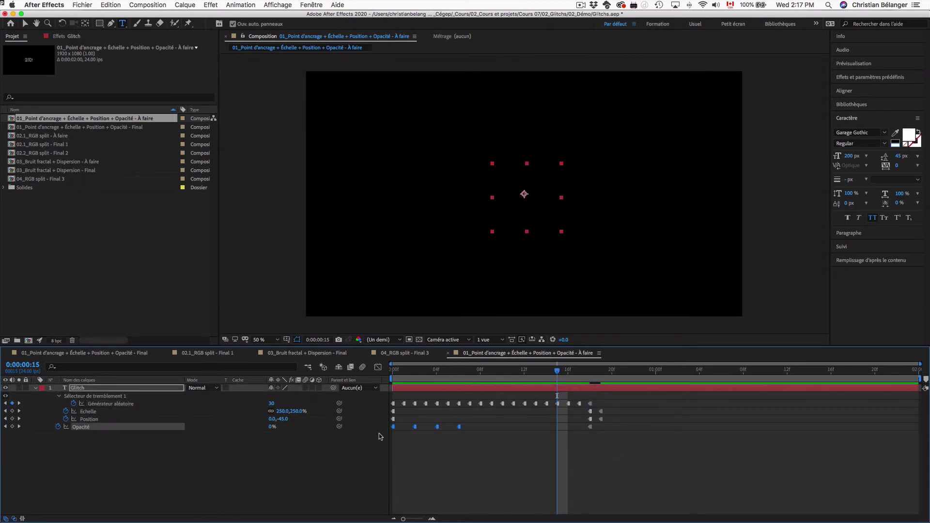
left_click(480, 375)
key("ctrl+v")
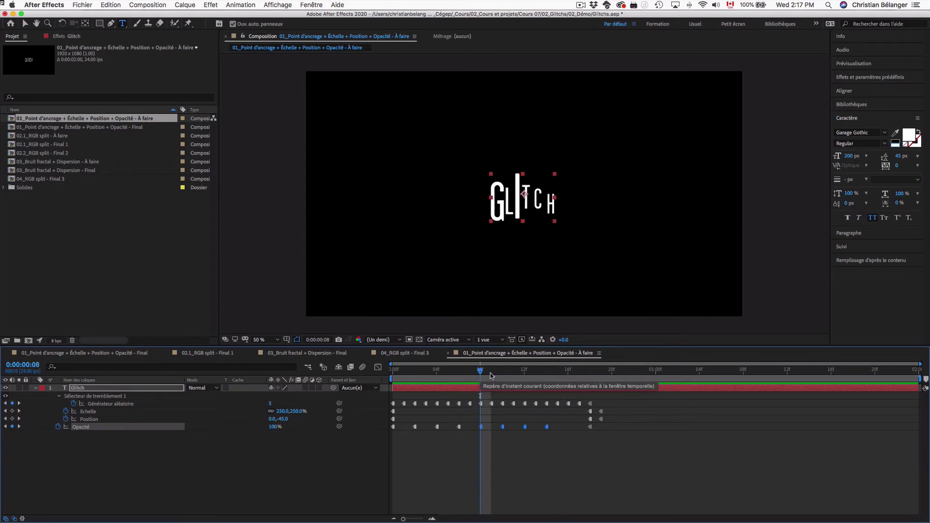
left_click(426, 373)
key("space")
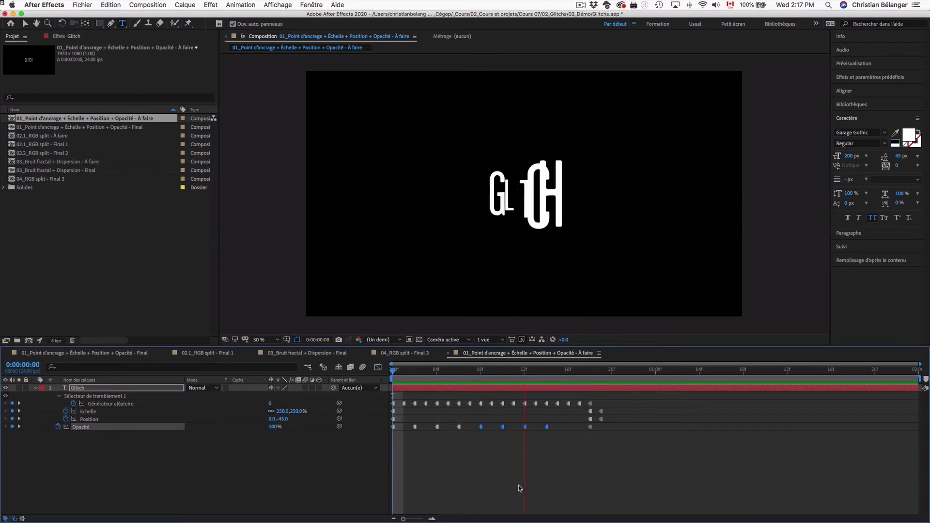
key("ctrl+t")
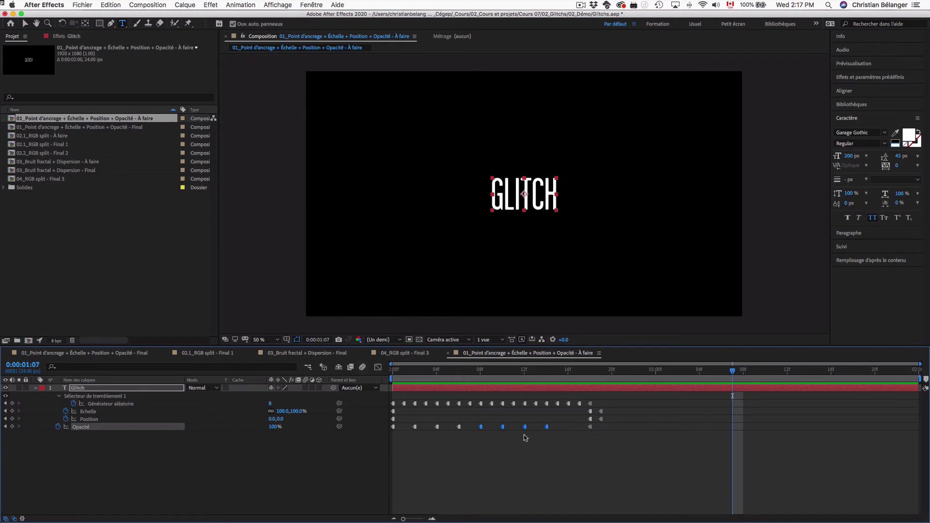
Inspect the glitch at frames 11 and 13, then play back the lengthened flicker.
left_click_drag(500, 376, 513, 374)
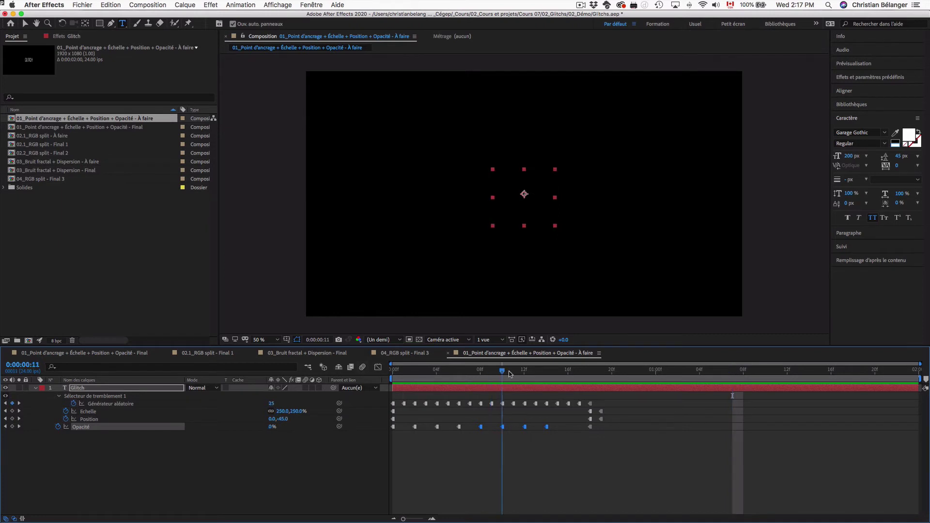
left_click(513, 403)
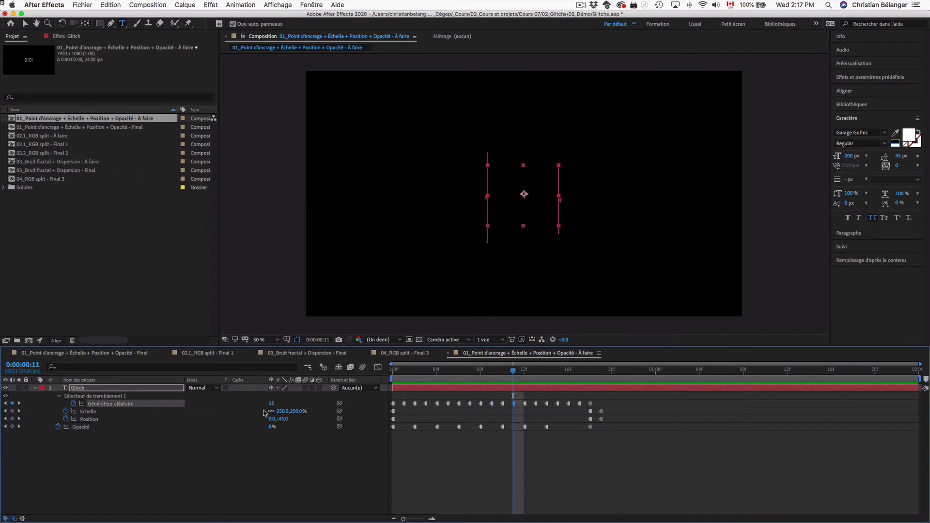
key("Page_Down")
key("Page_Down")
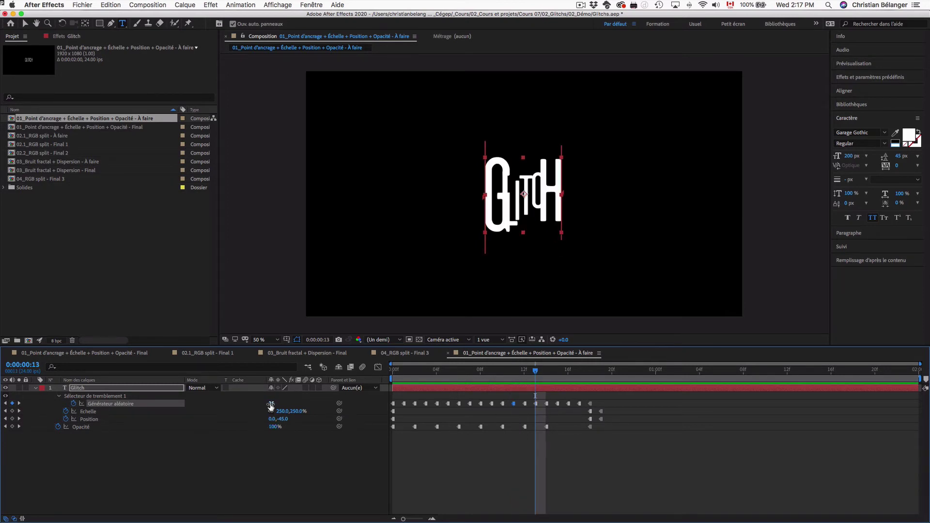
key("space")
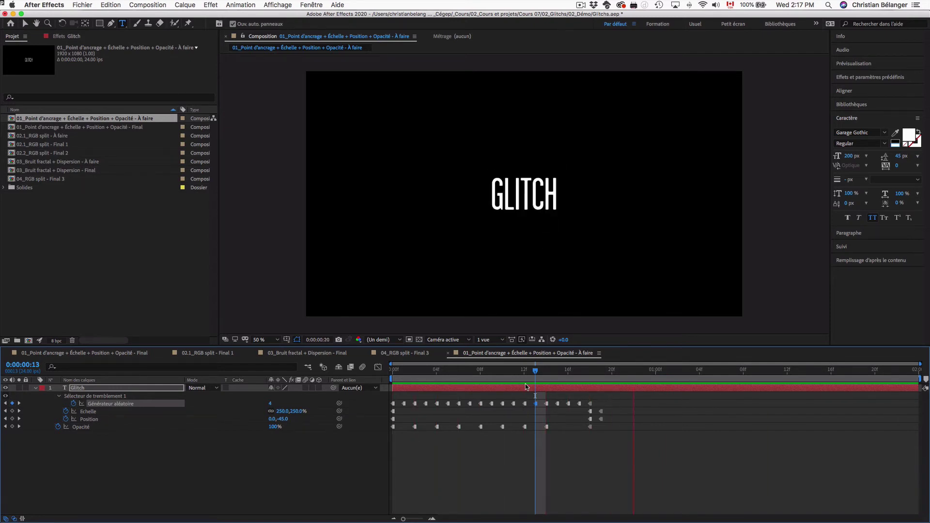
key("space")
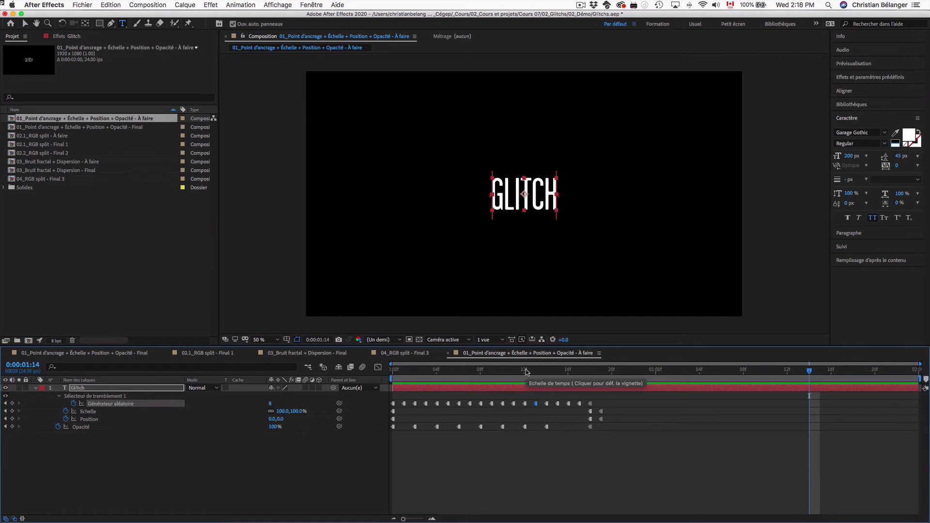
double_click(70, 145)
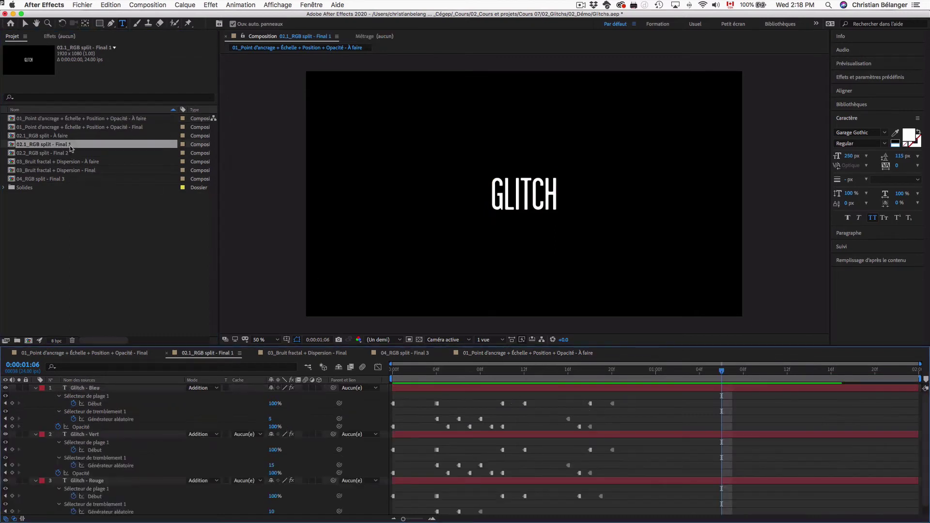
key("space")
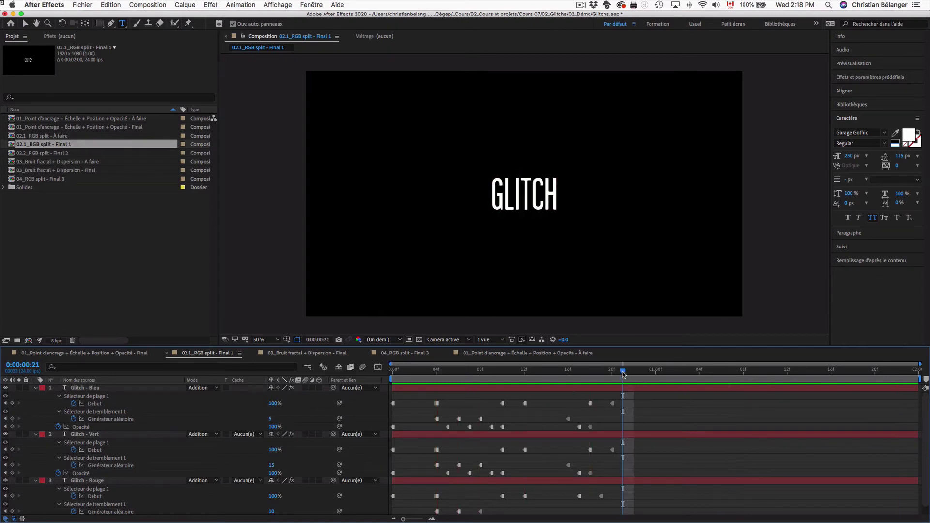
left_click_drag(622, 371, 440, 374)
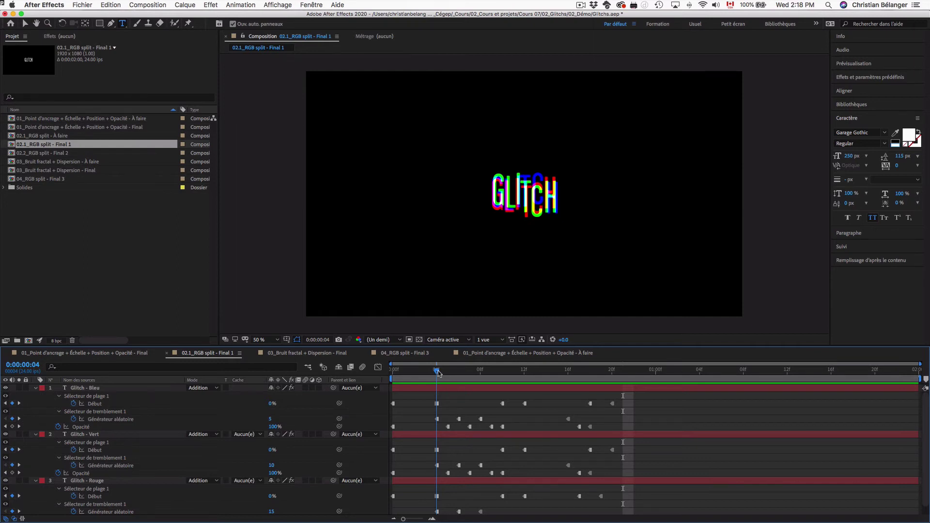
left_click_drag(439, 372, 437, 373)
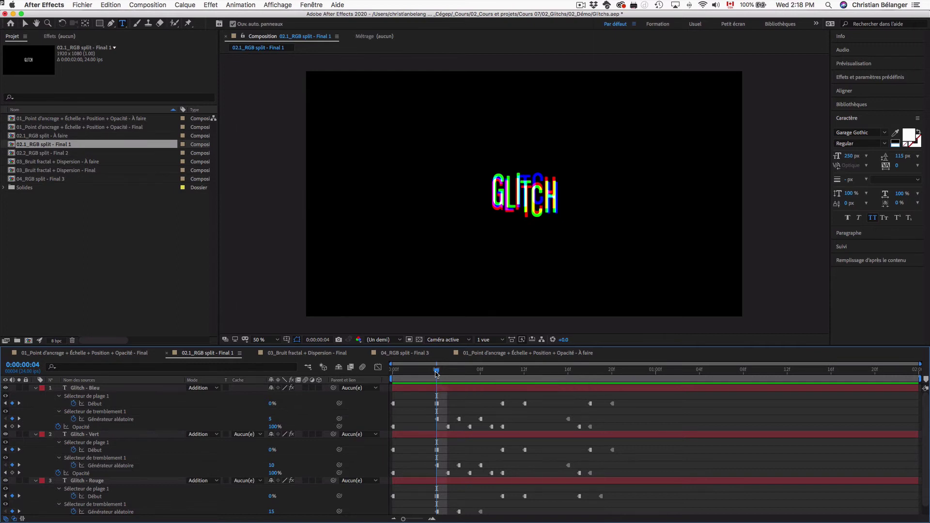
Open 02.1_RGB split - À faire, preview the GLITCH animation and collapse the Glitch layer's properties.
double_click(39, 136)
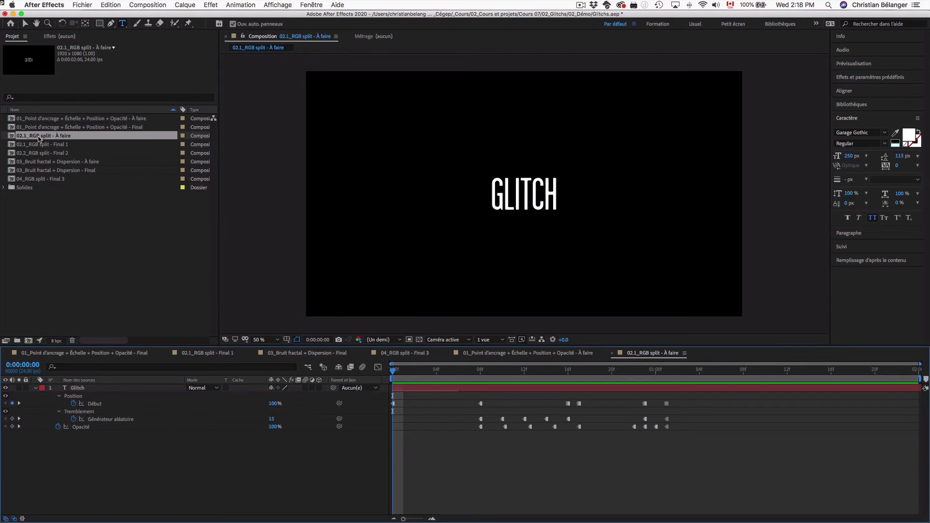
key("space")
key("space")
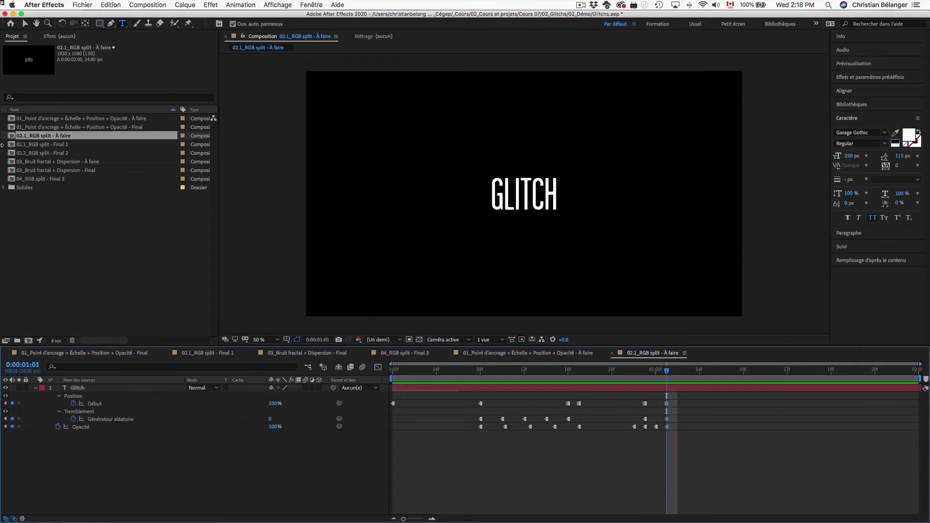
left_click(102, 389)
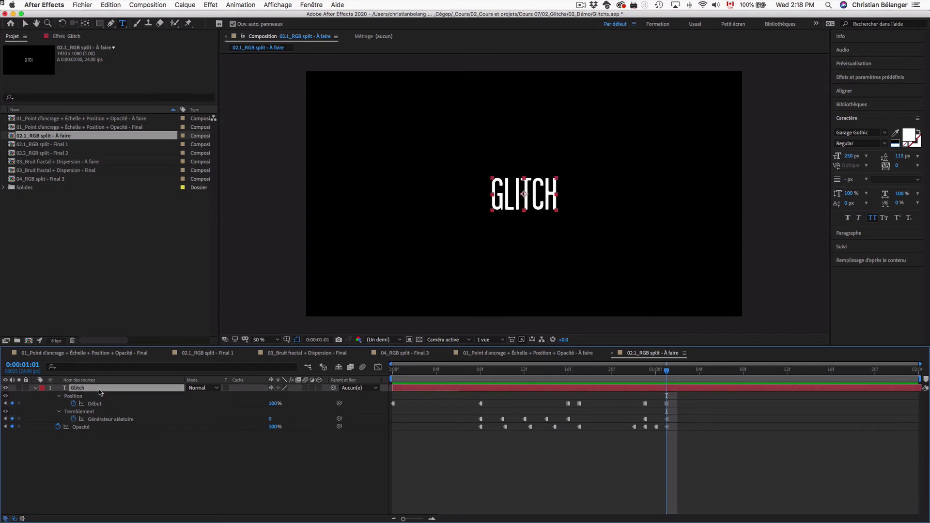
left_click(36, 387)
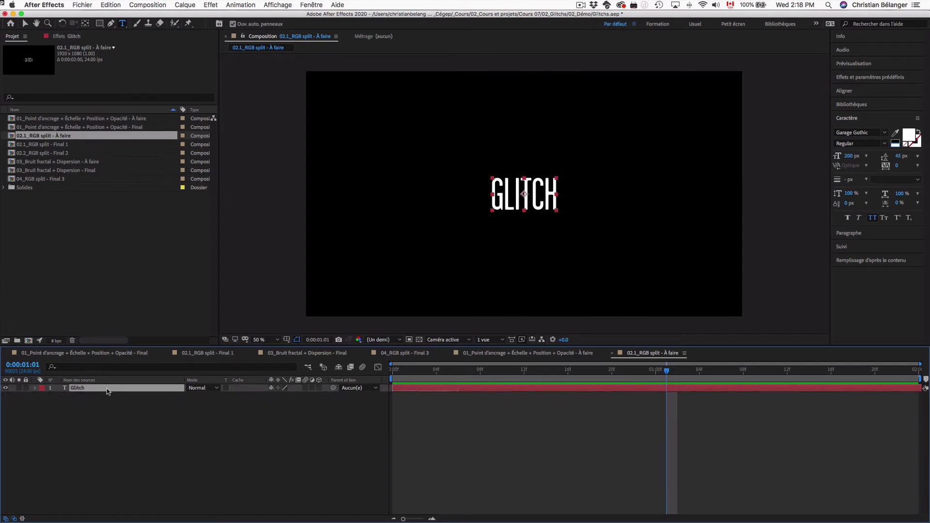
left_click(870, 77)
type("disper")
Apply Décalage des couches to the Glitch layer with the green and blue channels set to Néant.
left_click(868, 89)
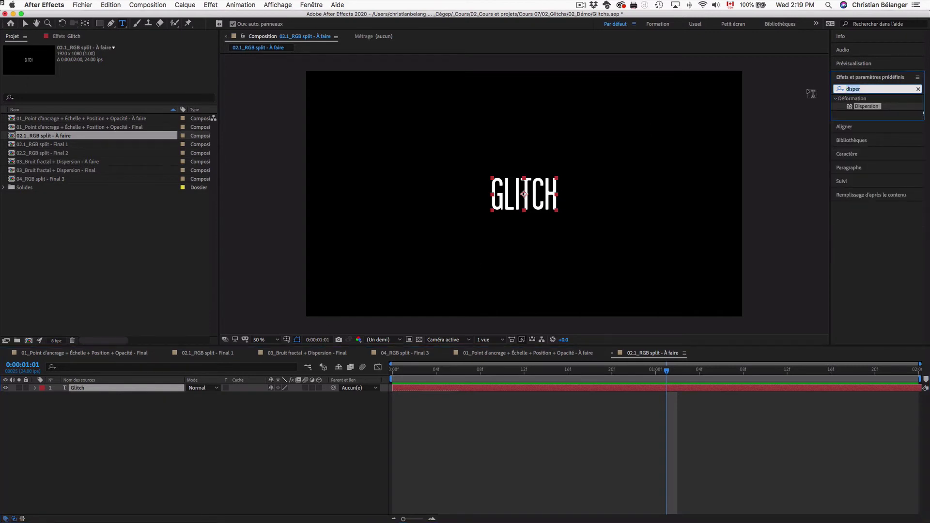
type("décala")
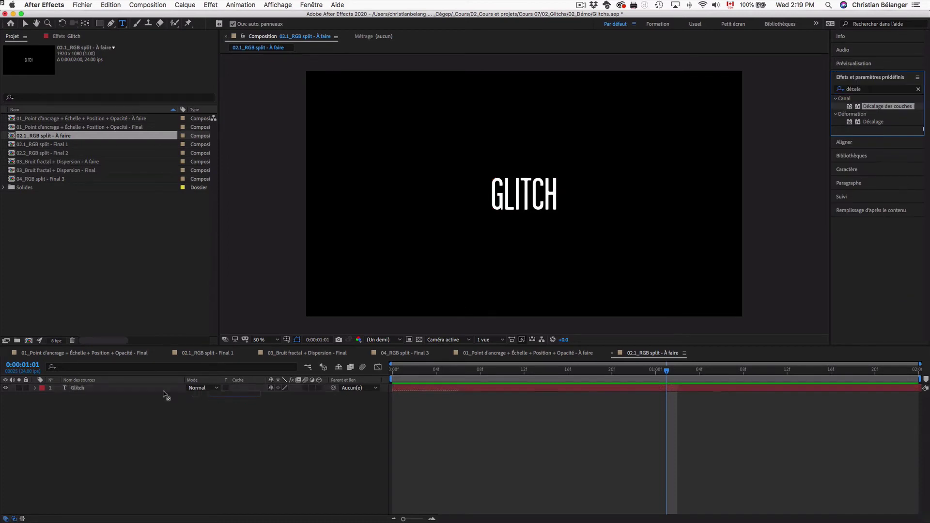
left_click_drag(876, 107, 125, 390)
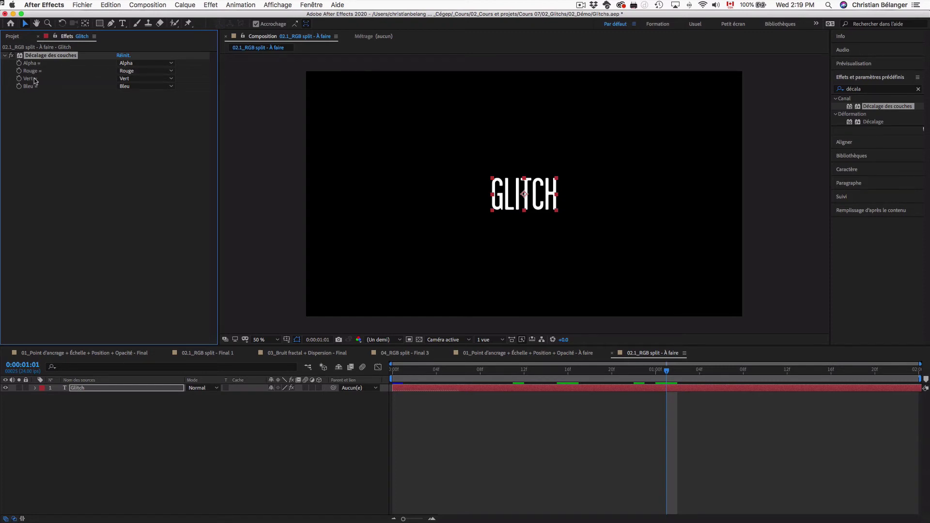
left_click(138, 79)
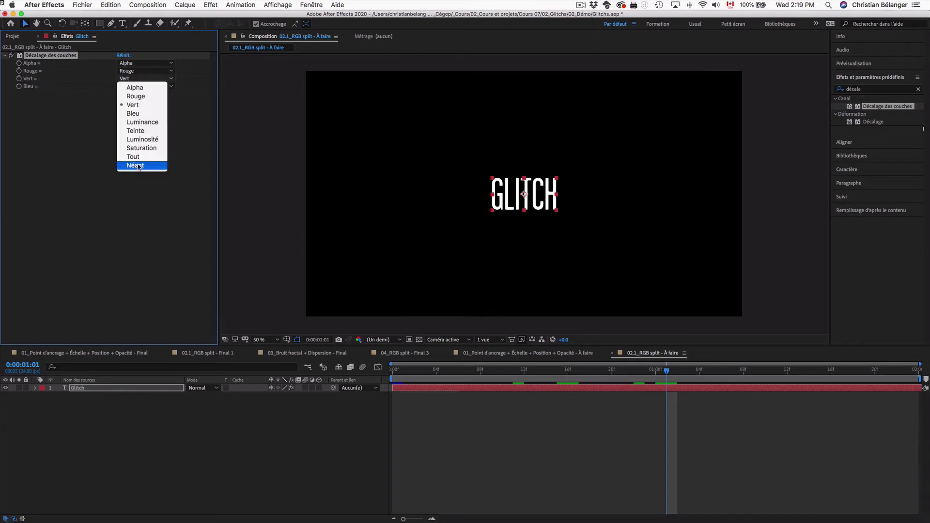
left_click(140, 167)
left_click(136, 87)
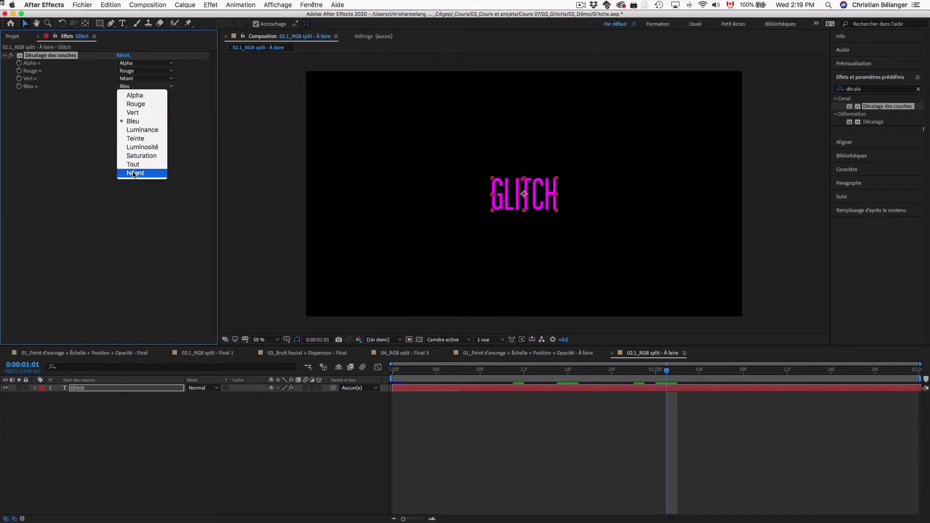
left_click(141, 173)
Preview the red GLITCH animation from the start of the composition.
left_click(271, 433)
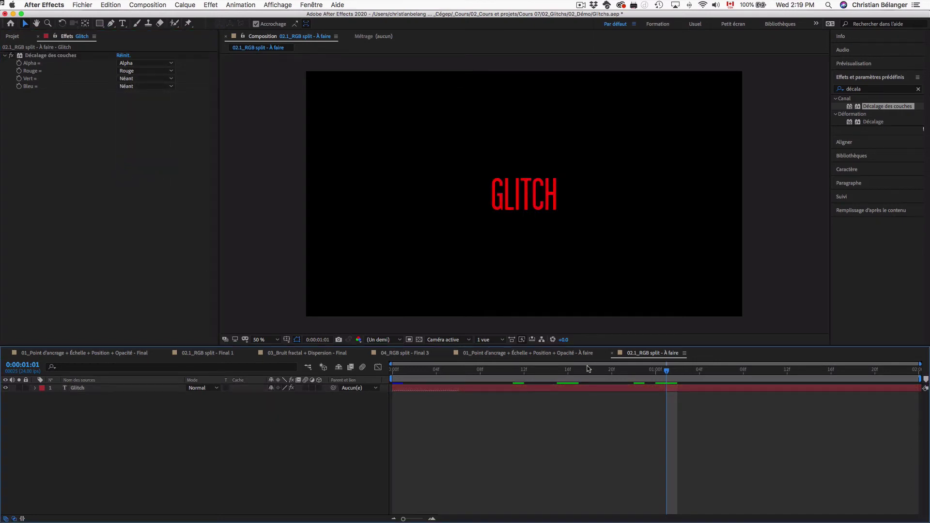
left_click_drag(666, 371, 370, 370)
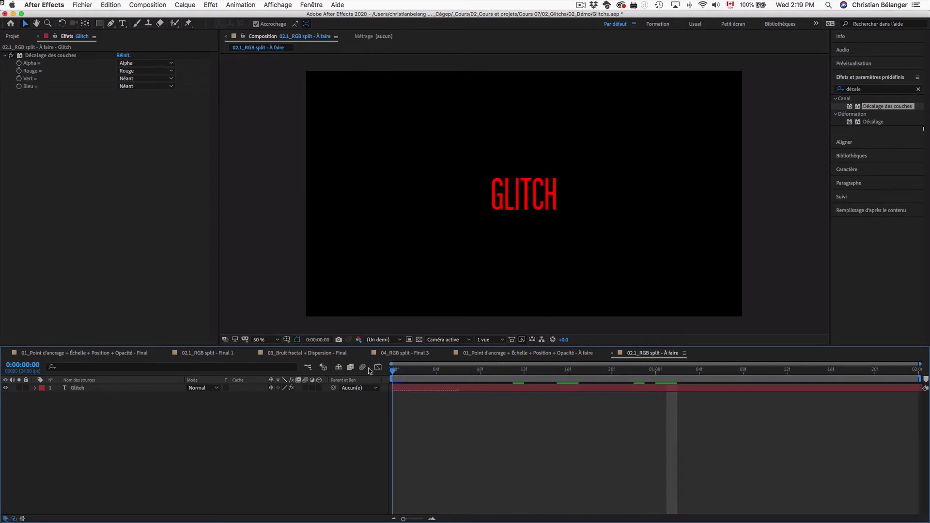
key("space")
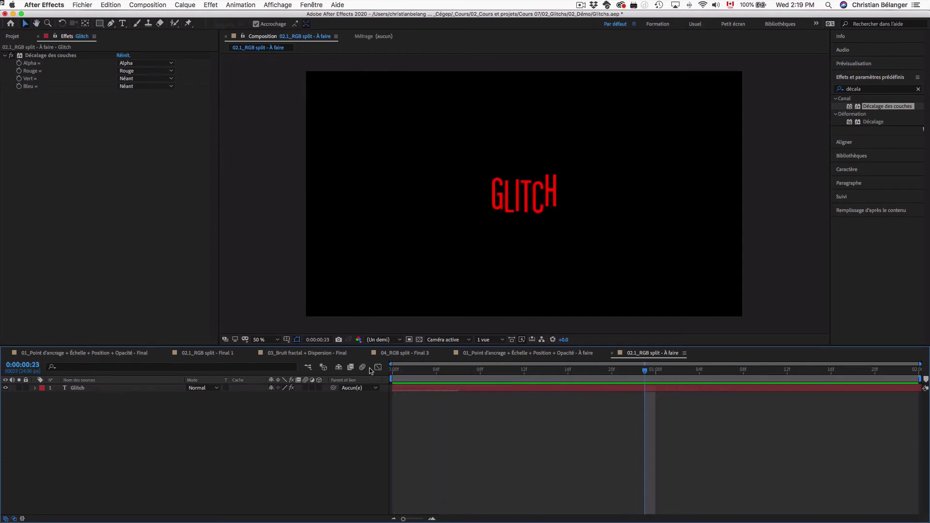
left_click(83, 388)
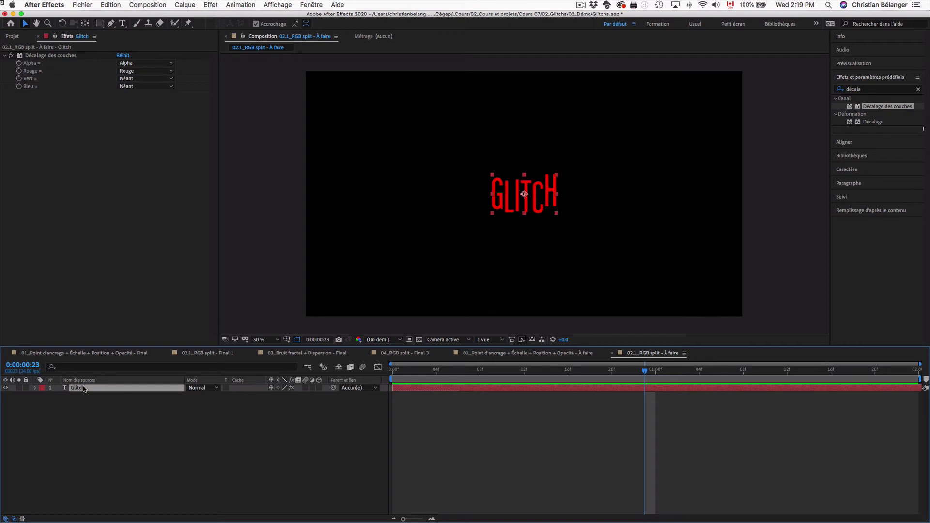
Rename the Glitch layer to Rouge.
key("Return")
type("Rouge")
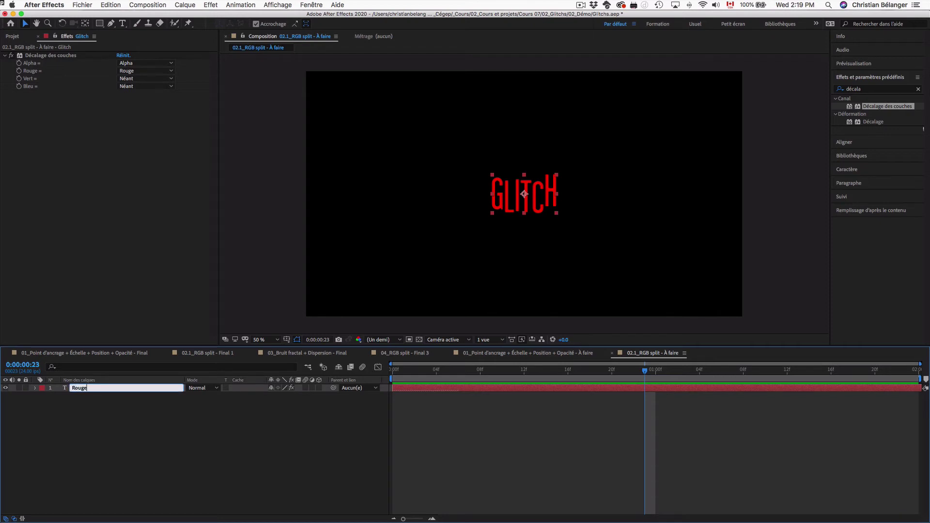
key("Return")
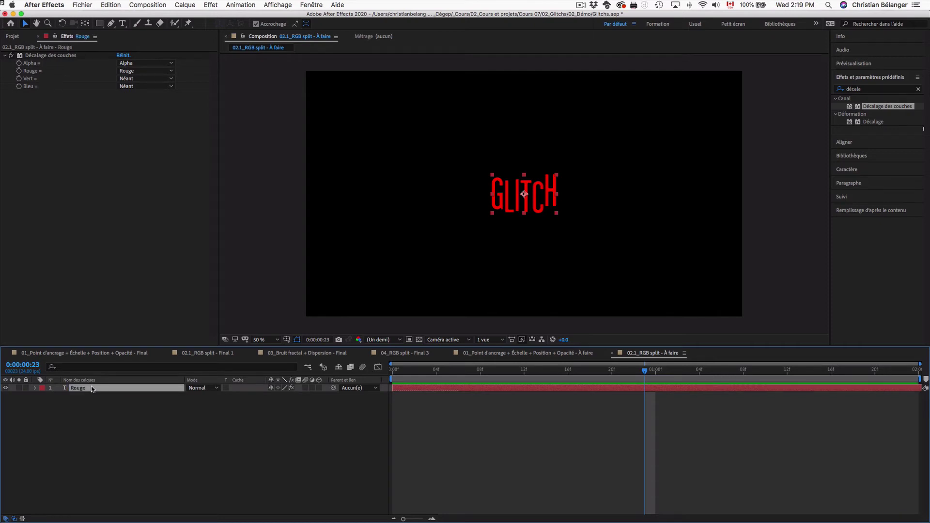
Duplicate Rouge as Vert, with red channel set to Néant and green channel taking Vert.
key("super+d")
key("Return")
type("Vert")
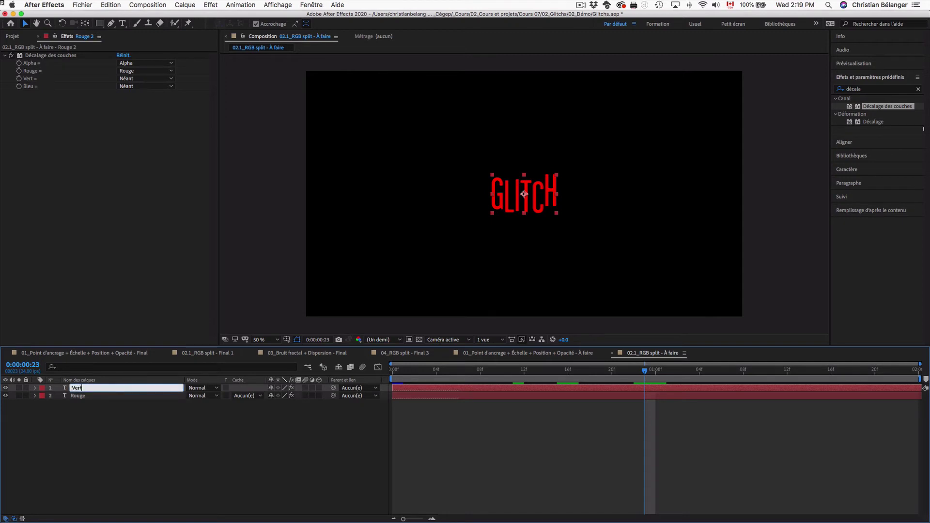
key("Return")
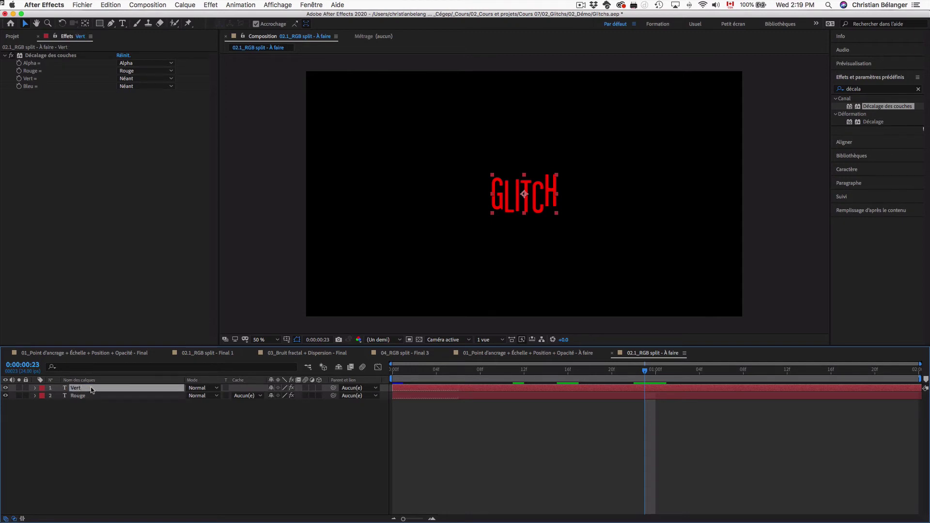
left_click(141, 71)
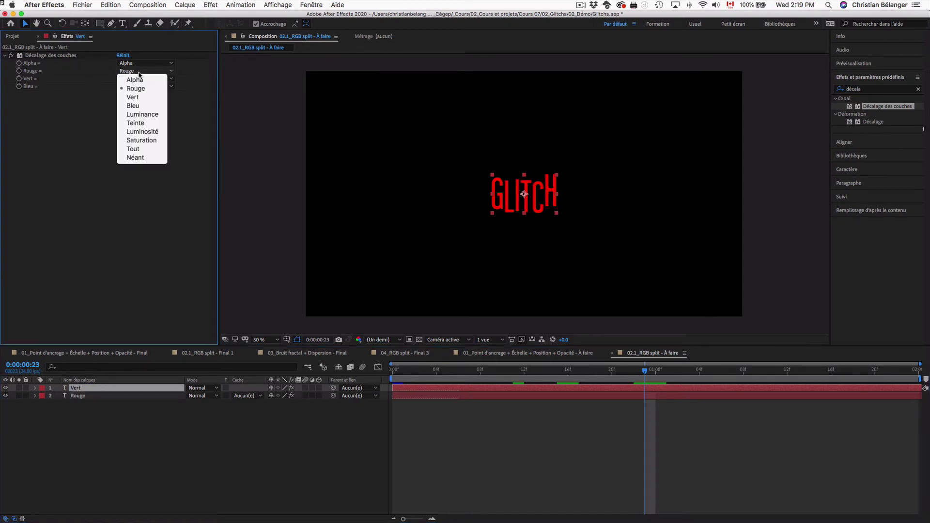
left_click(136, 158)
left_click(138, 78)
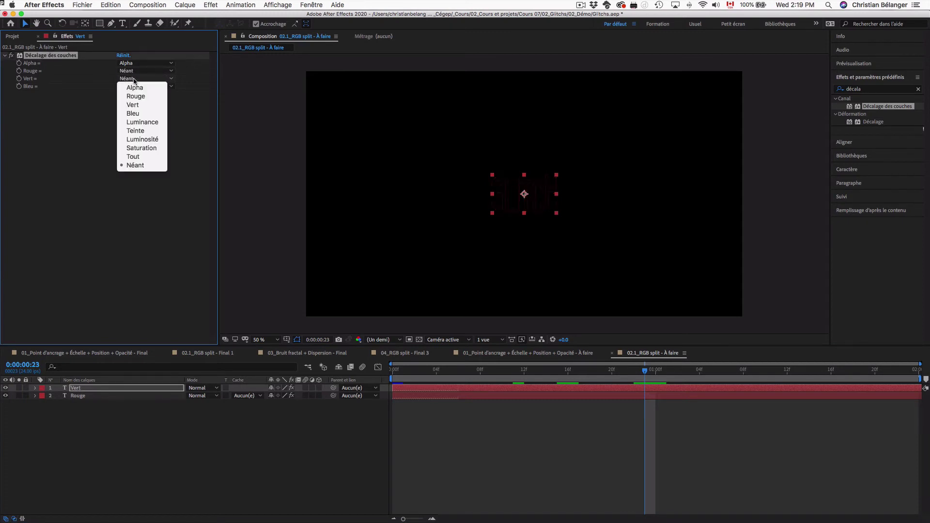
left_click(134, 106)
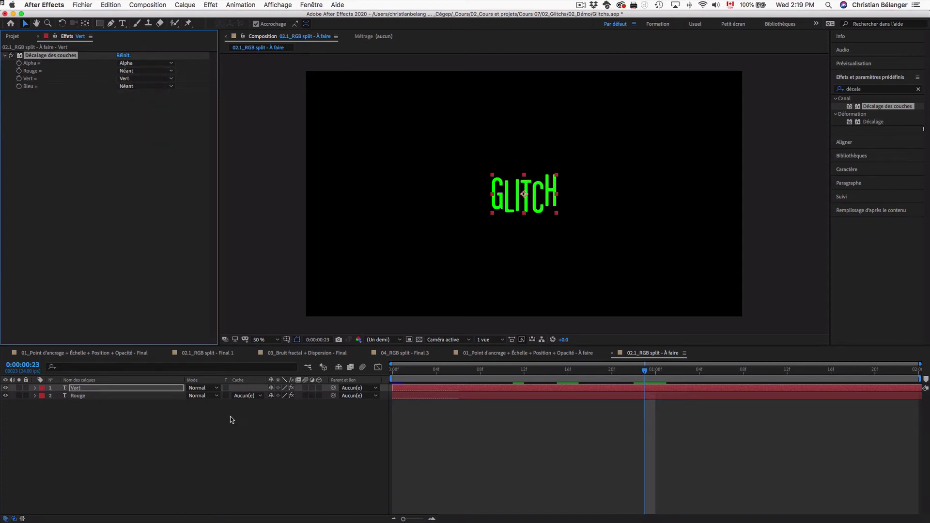
left_click(126, 429)
Duplicate Vert as Bleu, with green channel set to Néant and blue channel taking Bleu.
left_click(107, 389)
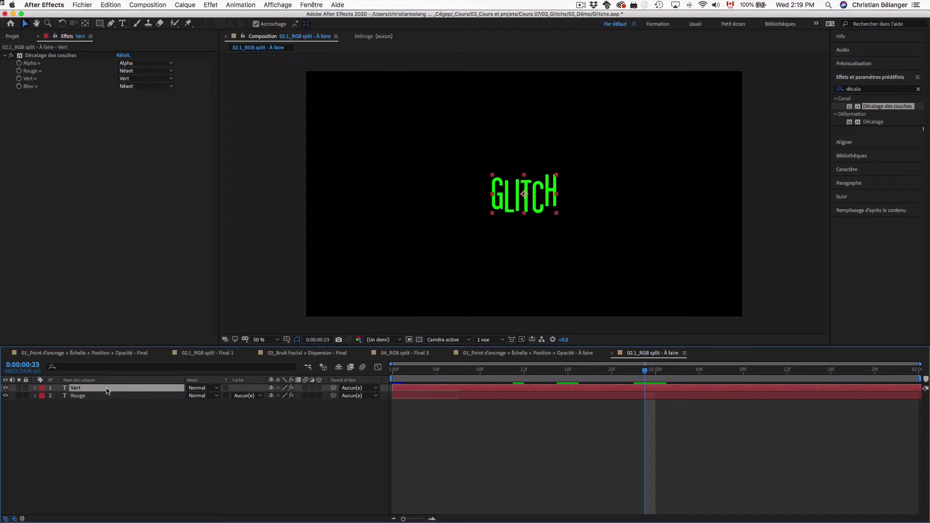
key("ctrl+d")
type("Bleu")
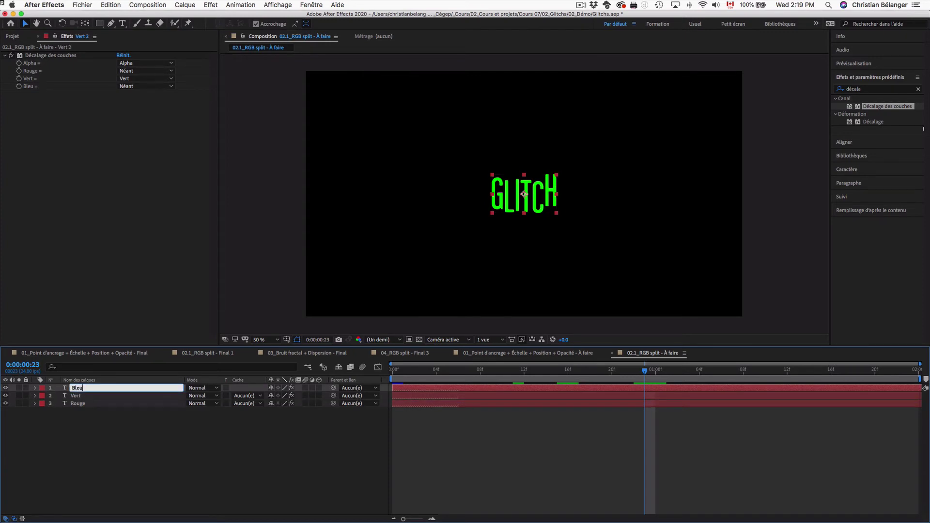
key("Return")
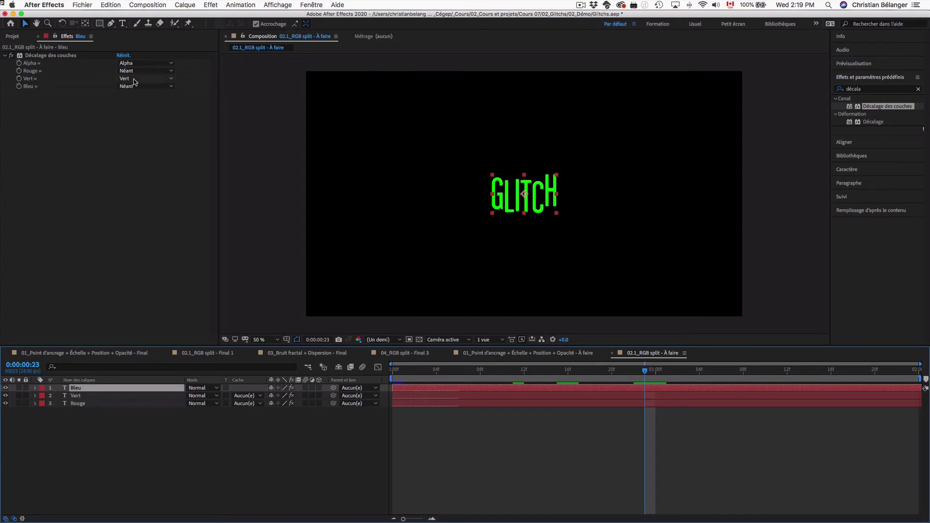
left_click(135, 80)
left_click(137, 165)
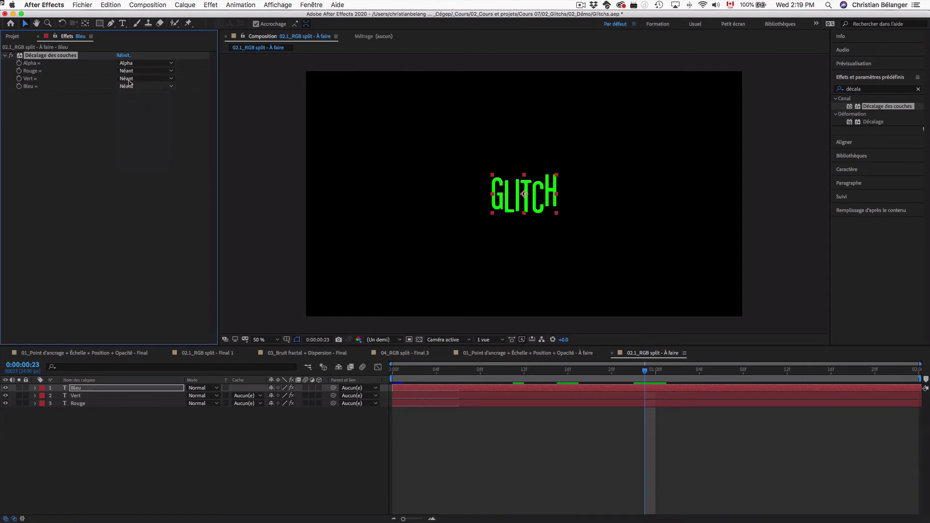
left_click(136, 86)
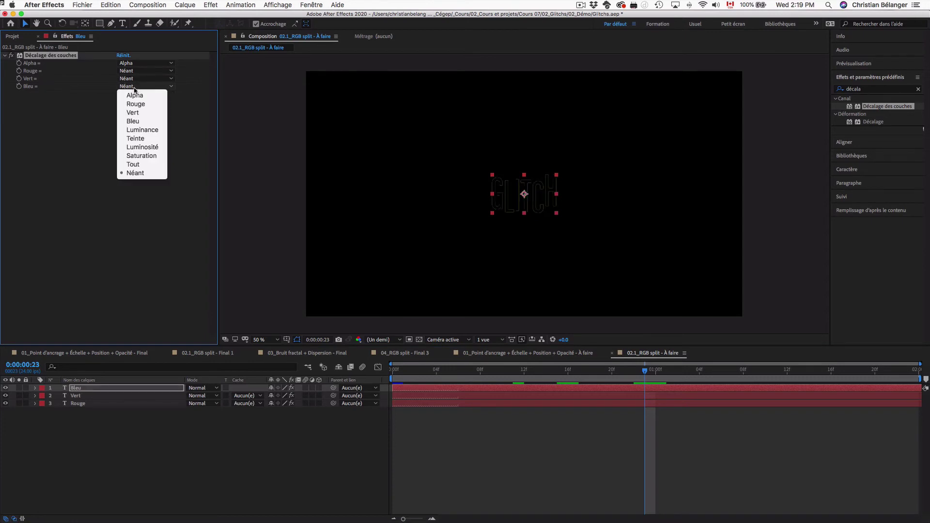
left_click(142, 121)
left_click(124, 430)
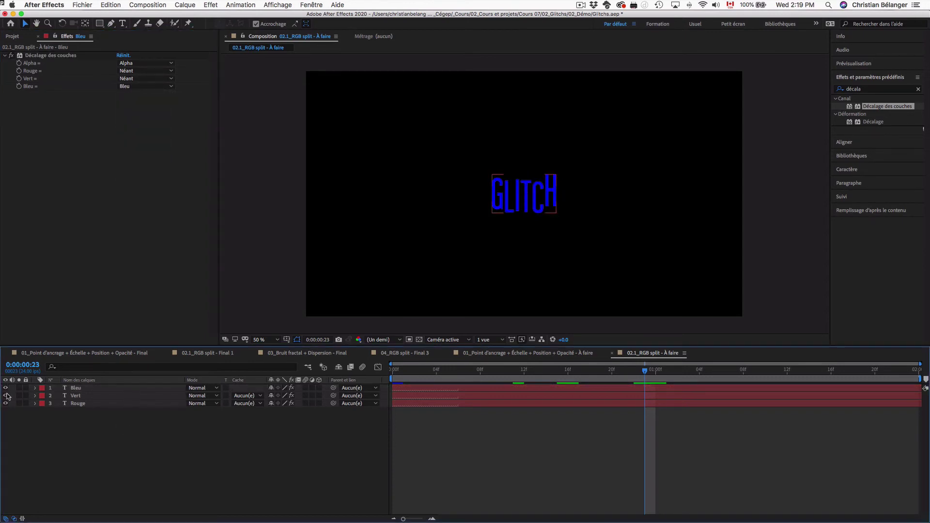
Hide Bleu and Vert to check Rouge alone, then make them visible again.
left_click_drag(6, 387, 5, 396)
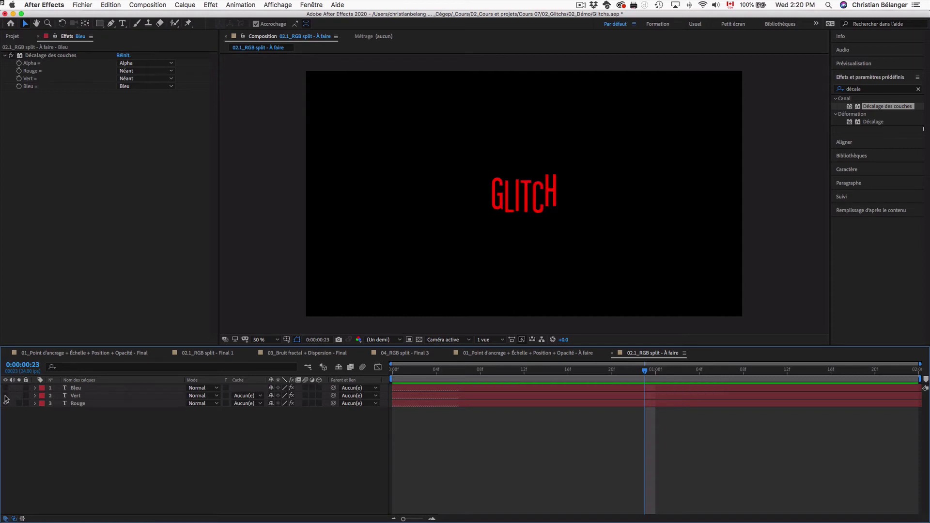
left_click(6, 395)
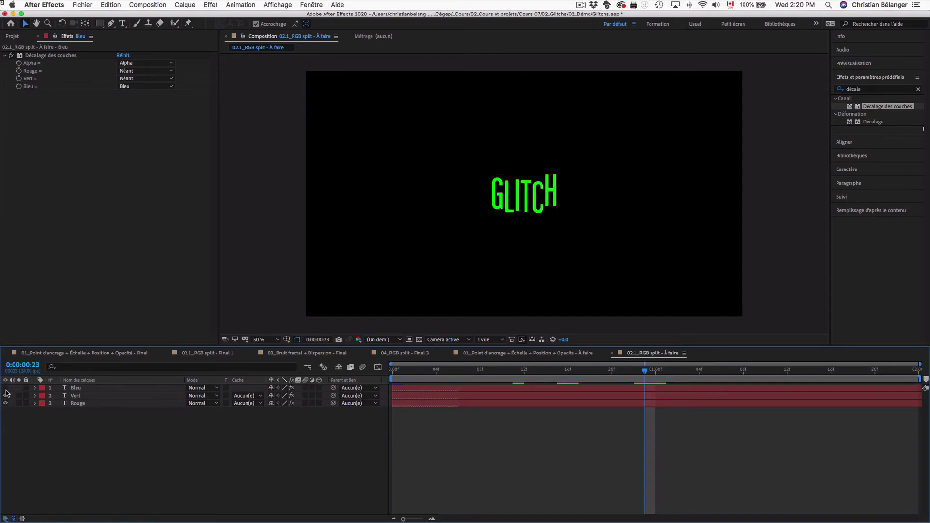
left_click(6, 388)
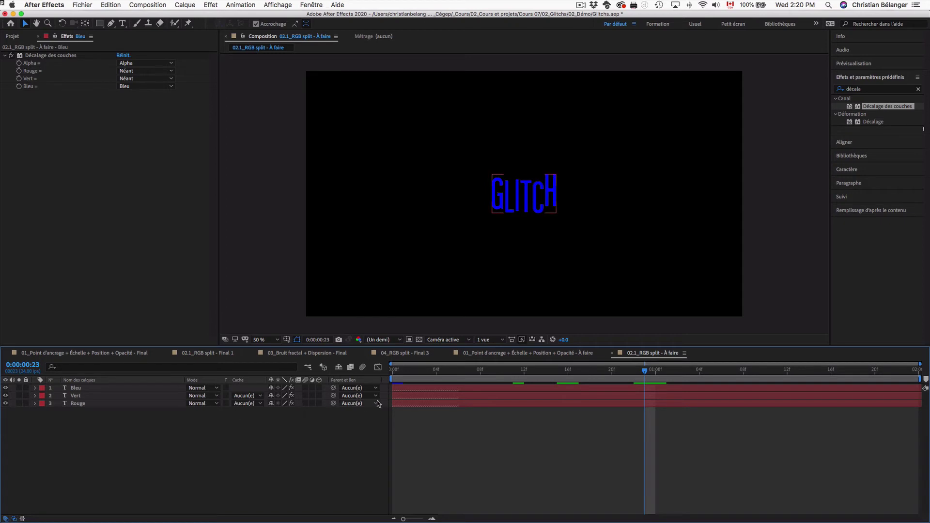
Set both the Bleu and Vert layers' blending mode to Addition.
left_click(102, 389)
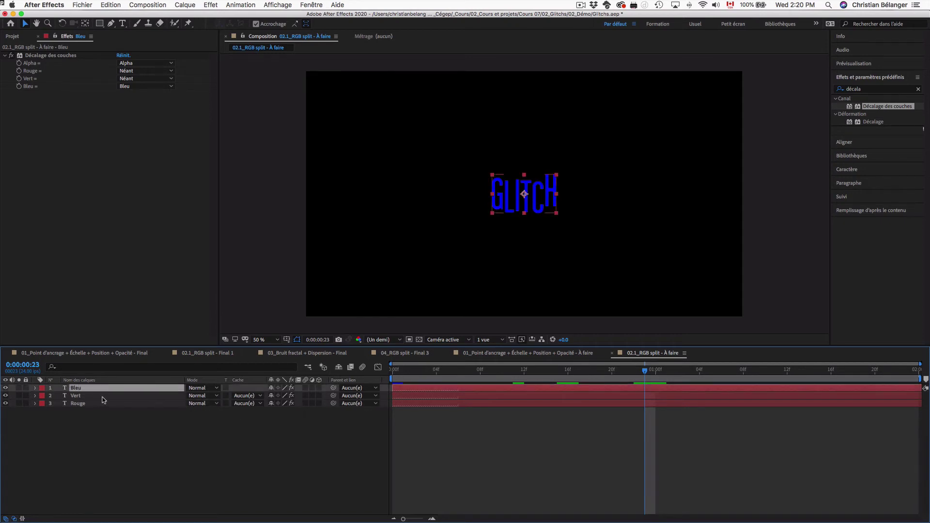
left_click(109, 398, "shift")
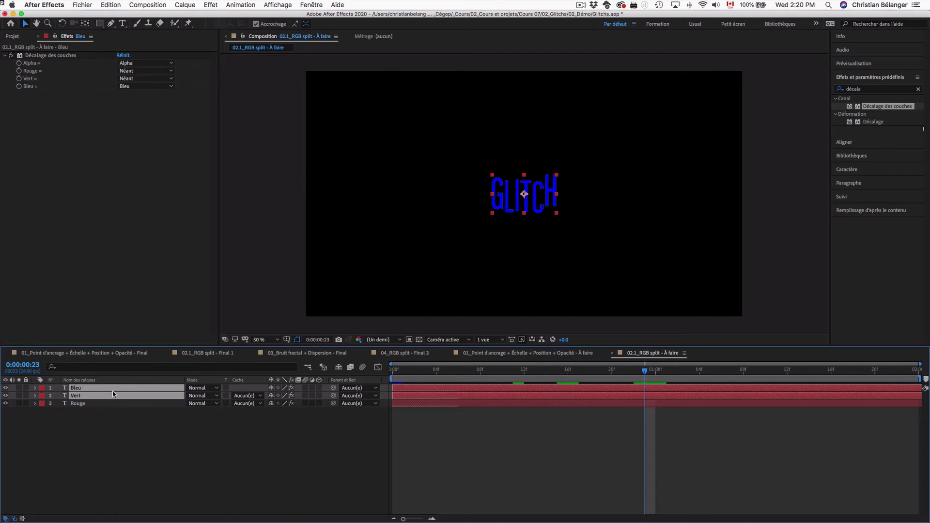
left_click(207, 396)
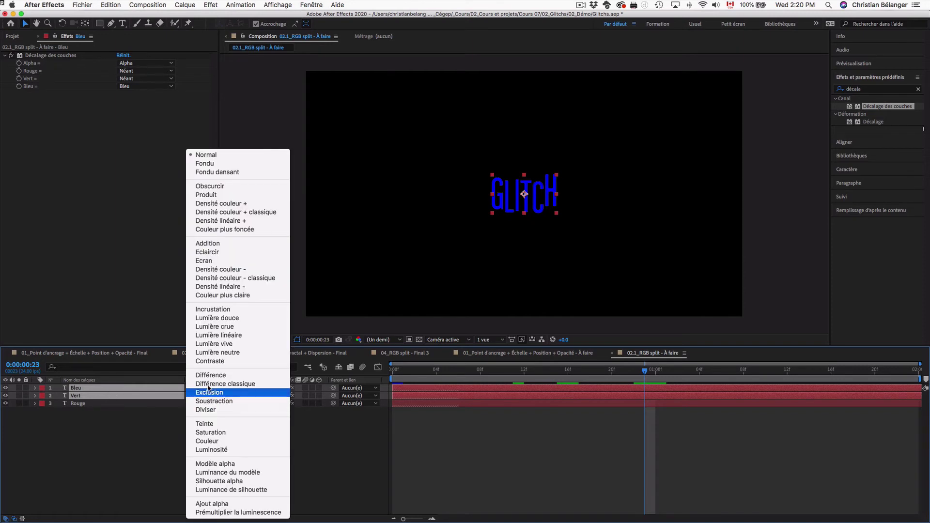
left_click(208, 243)
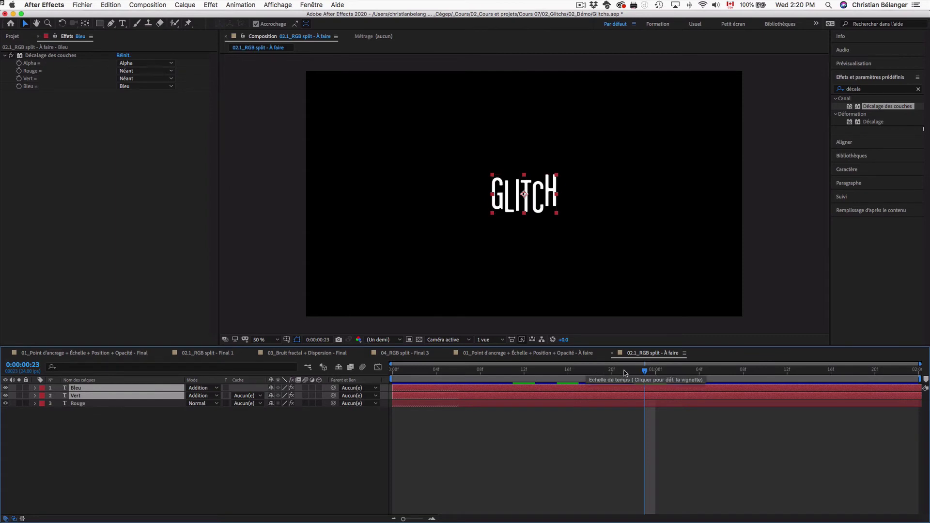
Scrub and play the combined RGB glitch, then reveal Bleu's and Vert's keyframed properties with U.
left_click(623, 370)
left_click_drag(602, 377, 381, 369)
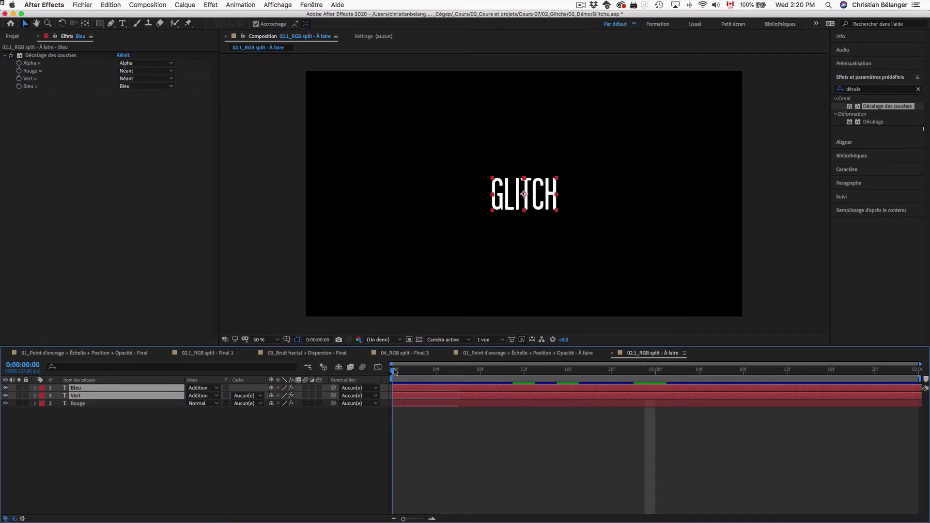
mouse_move(381, 368)
left_mouse_down()
mouse_move(523, 375)
mouse_move(375, 369)
left_mouse_up()
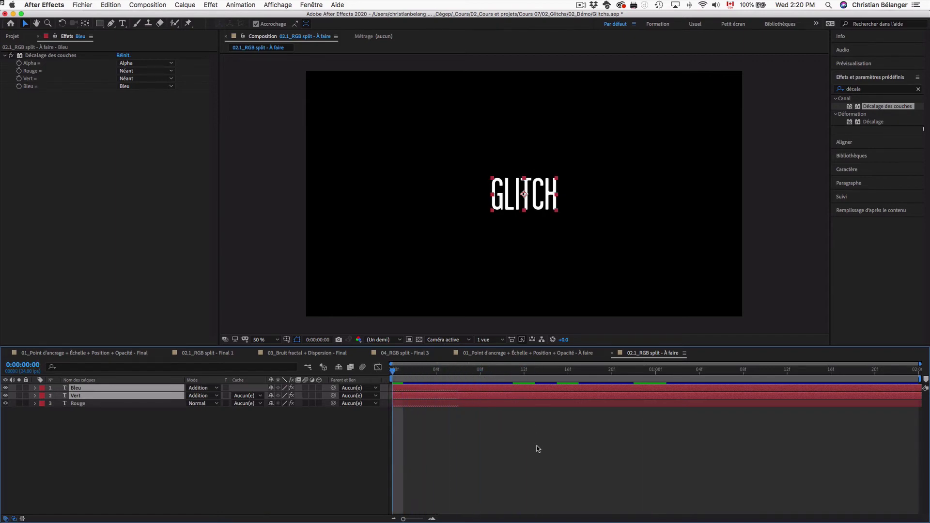
key("space")
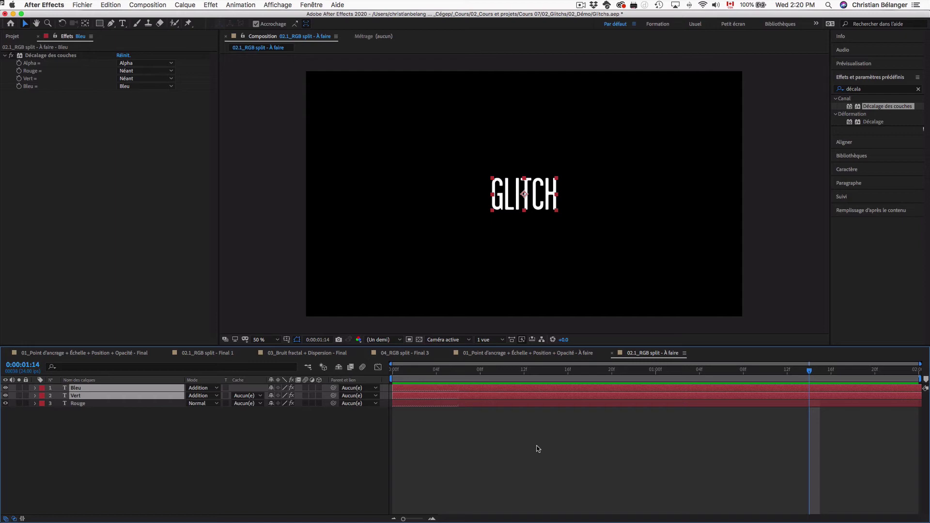
key("u")
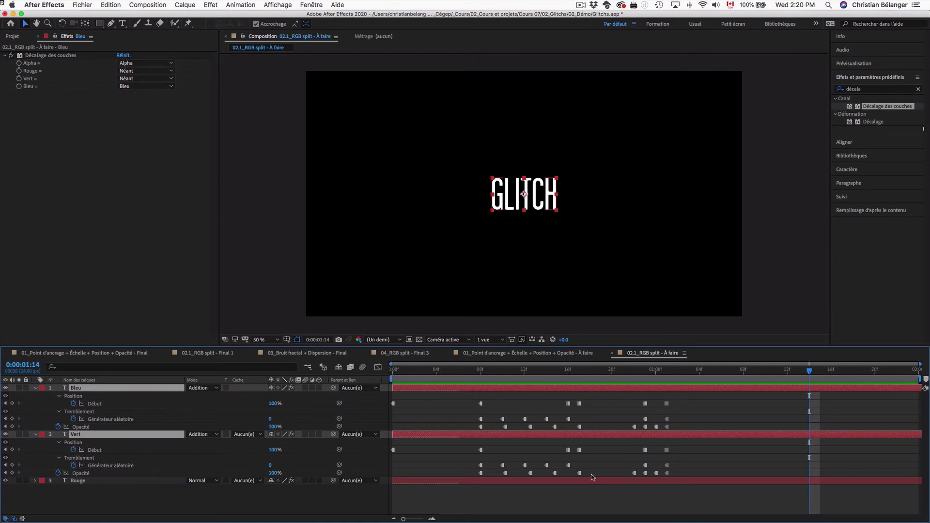
Show keyframed properties of Rouge, Vert and Bleu with U and jump to frame 0:00:00:08.
left_click(143, 501)
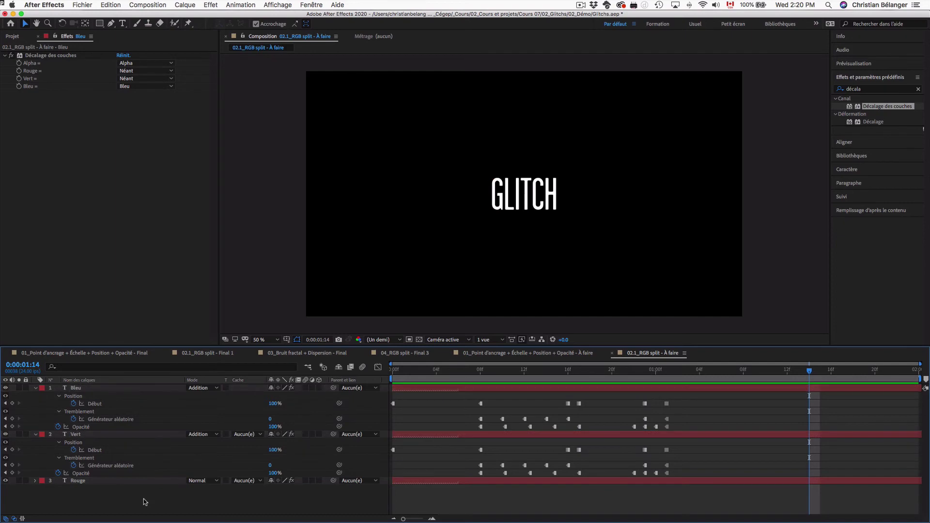
key("u")
key("u")
key("u")
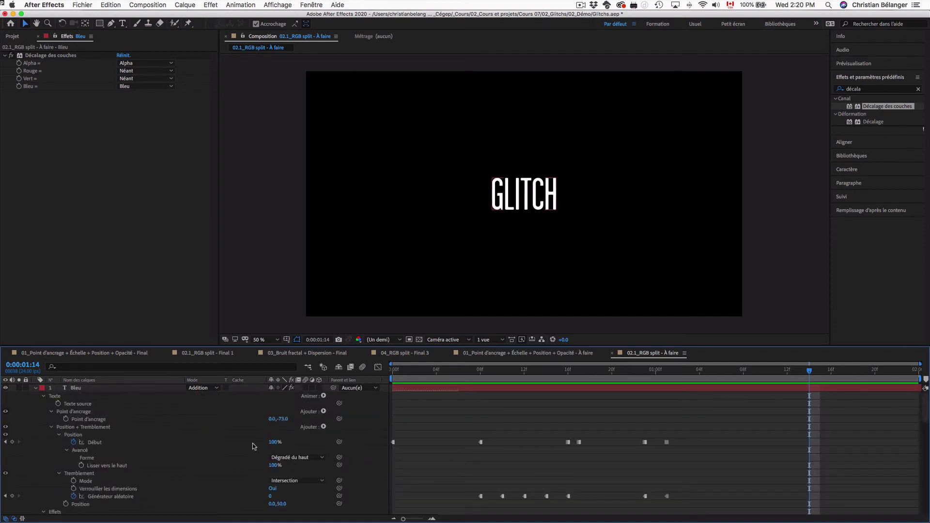
key("ctrl+a")
key("u")
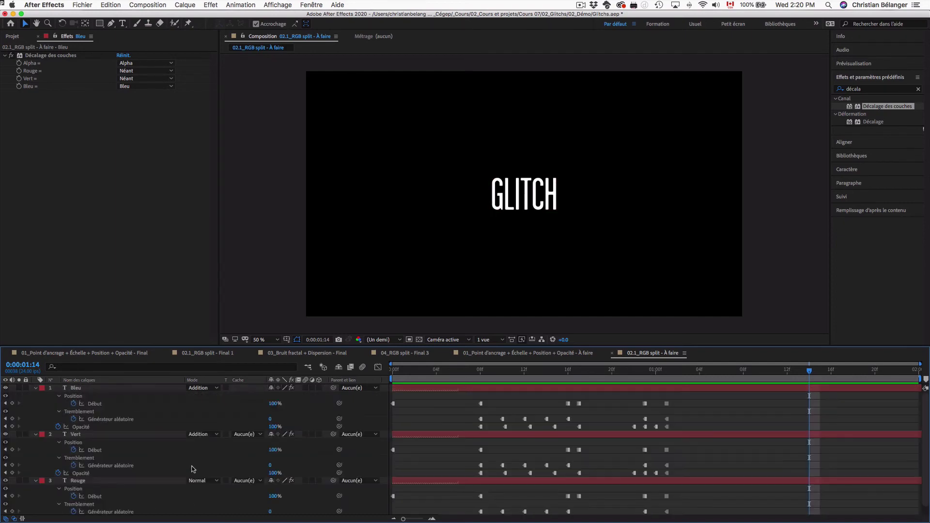
scroll(221, 453, "down", 1)
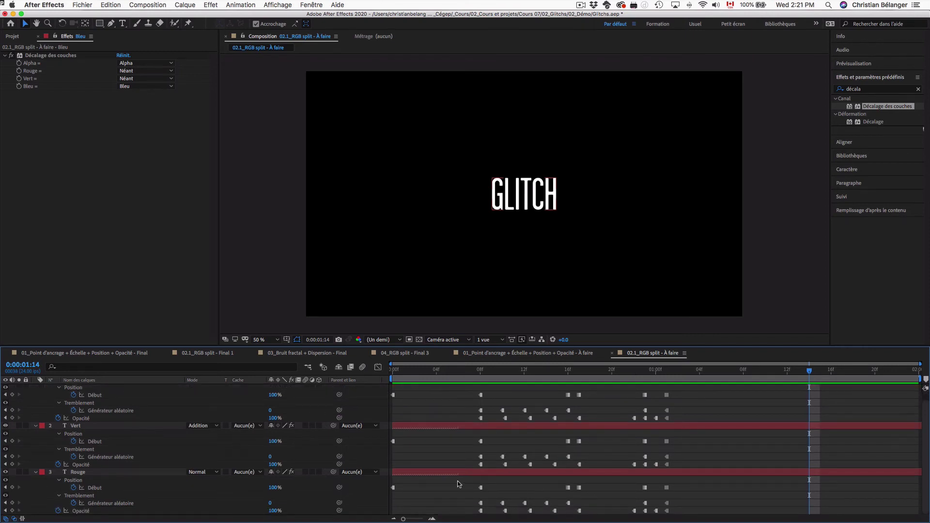
left_click(481, 371)
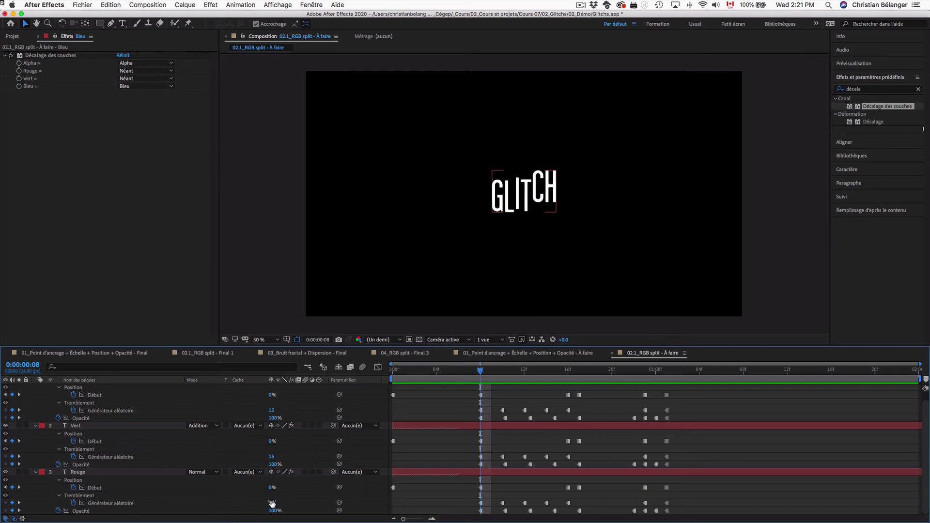
At frame 8, set the Vert random seed to 5 and the Bleu random seed to 20.
left_click(271, 456)
type("5")
key("Return")
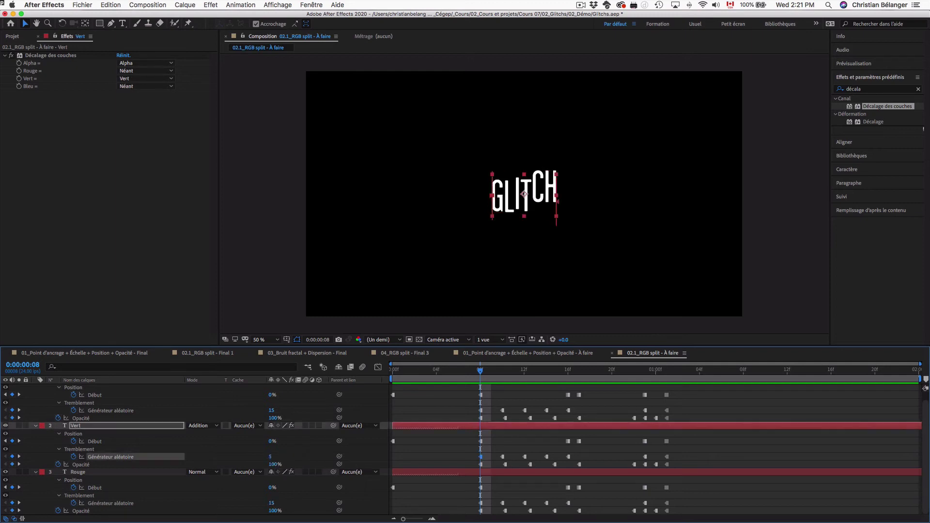
left_click(271, 410)
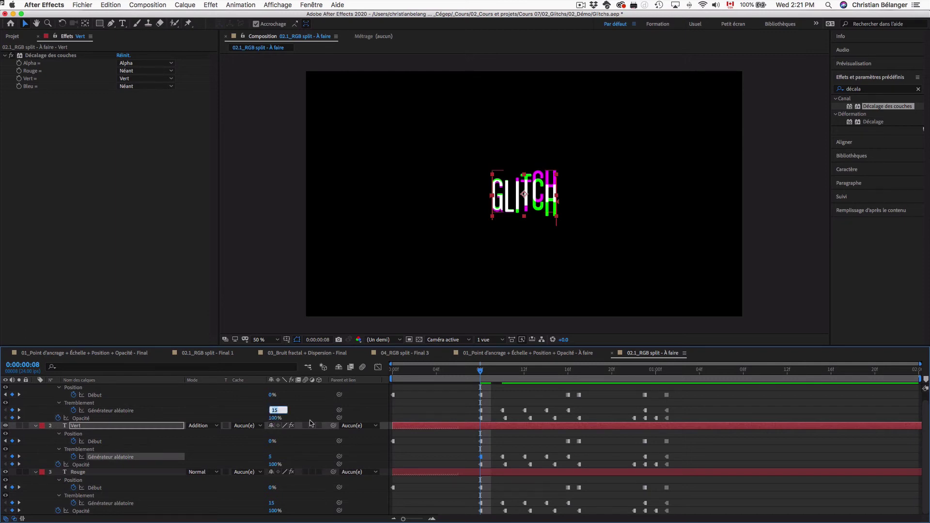
type("20")
key("Return")
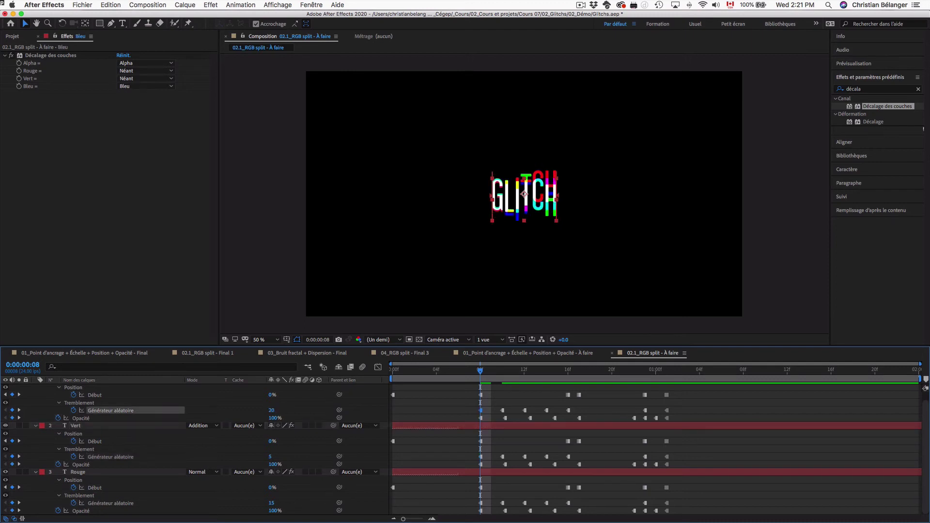
At frame 10, key Bleu seed 26, Vert seed 0 and a new Rouge seed.
left_click_drag(488, 370, 501, 372)
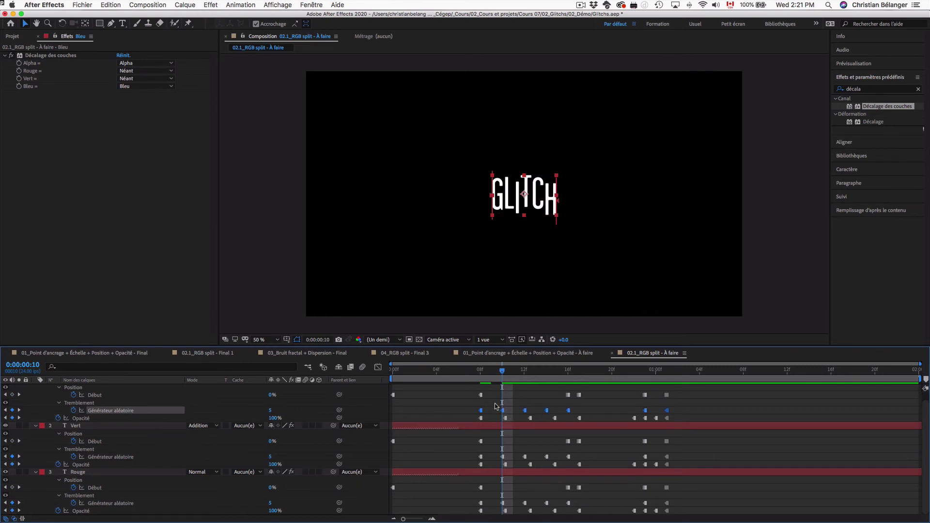
left_click(481, 411, "shift")
left_click(522, 386)
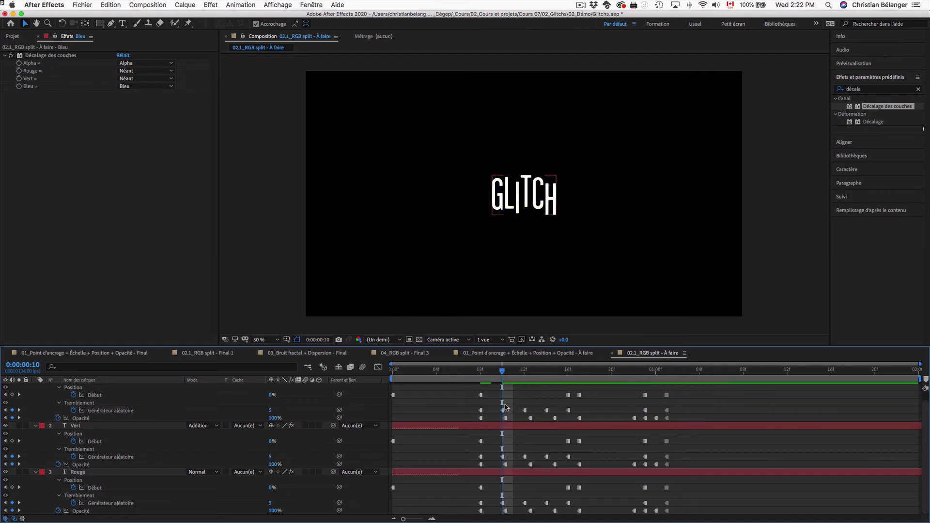
left_click(502, 411)
left_click_drag(269, 411, 279, 411)
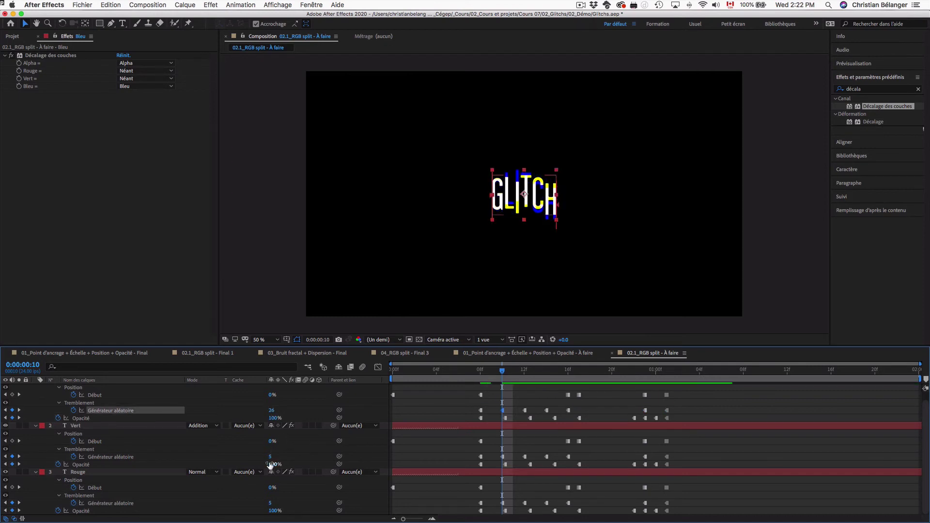
left_click_drag(270, 456, 266, 457)
left_click_drag(270, 503, 281, 503)
key("Page_Down")
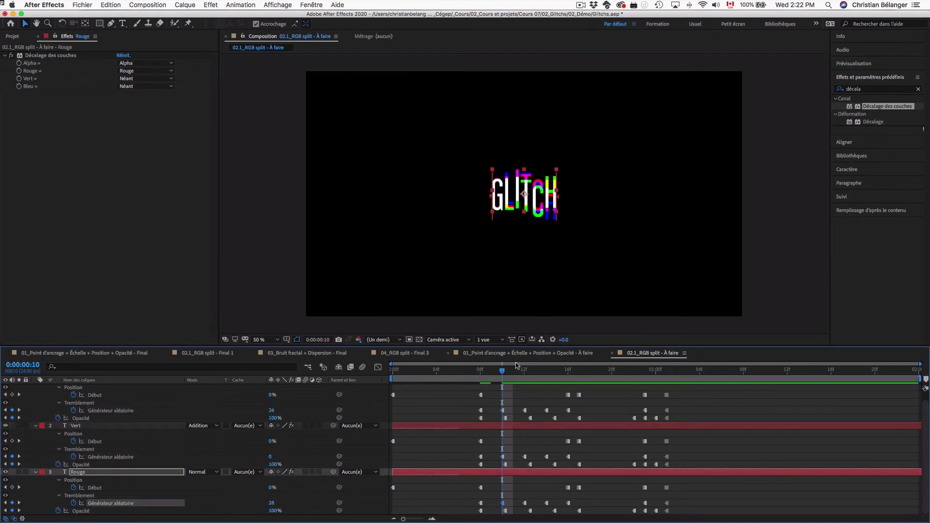
key("Page_Down")
Key seeds at frame 12 (Bleu 14, Vert 30, Rouge 14) and frame 14 (23, 18, 13).
left_click_drag(270, 411, 264, 411)
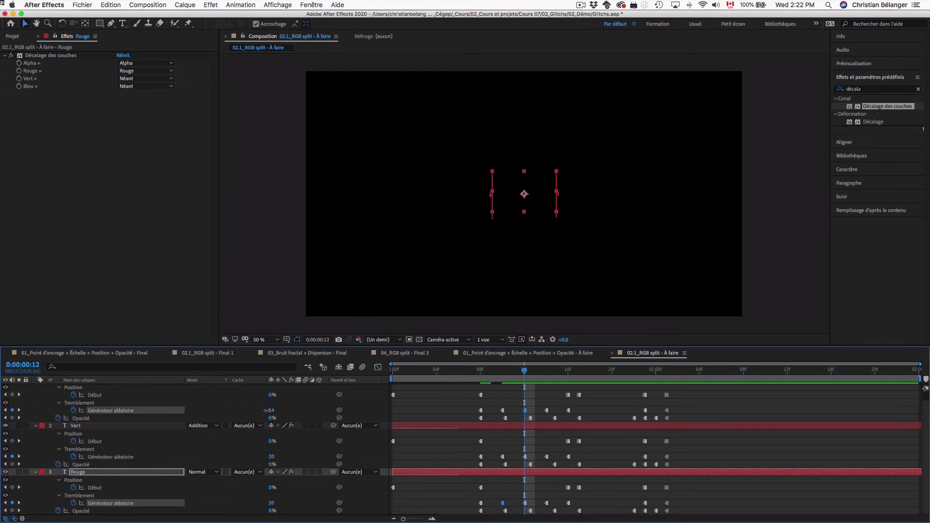
left_click_drag(270, 456, 277, 456)
left_click_drag(270, 503, 265, 503)
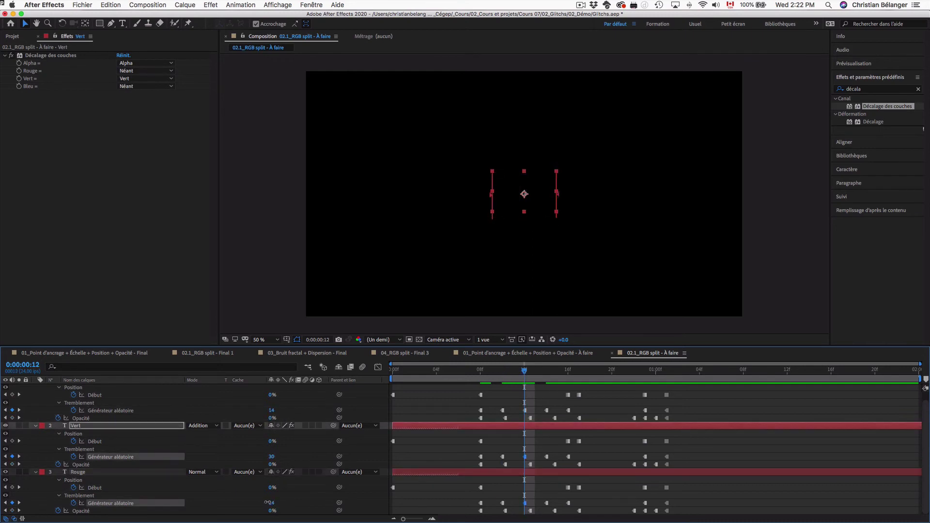
left_click(545, 371)
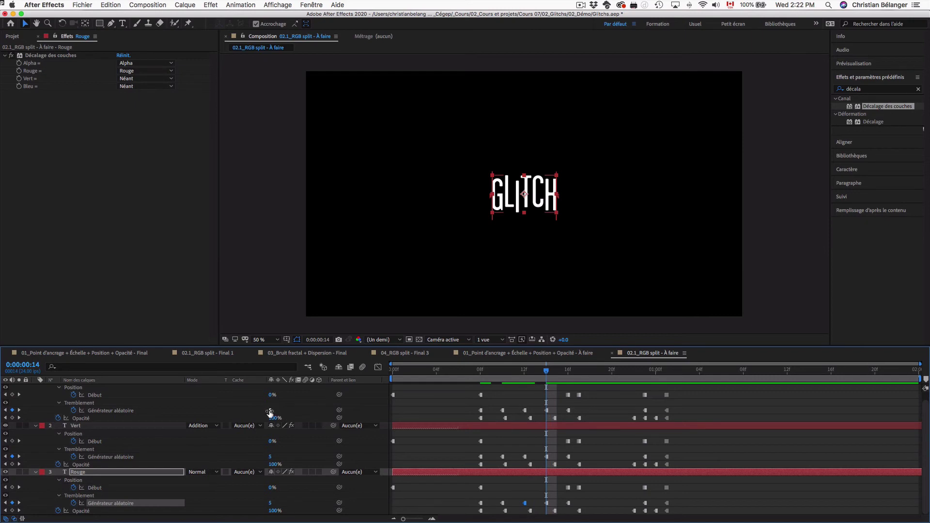
left_click_drag(270, 410, 275, 410)
left_click_drag(272, 456, 276, 457)
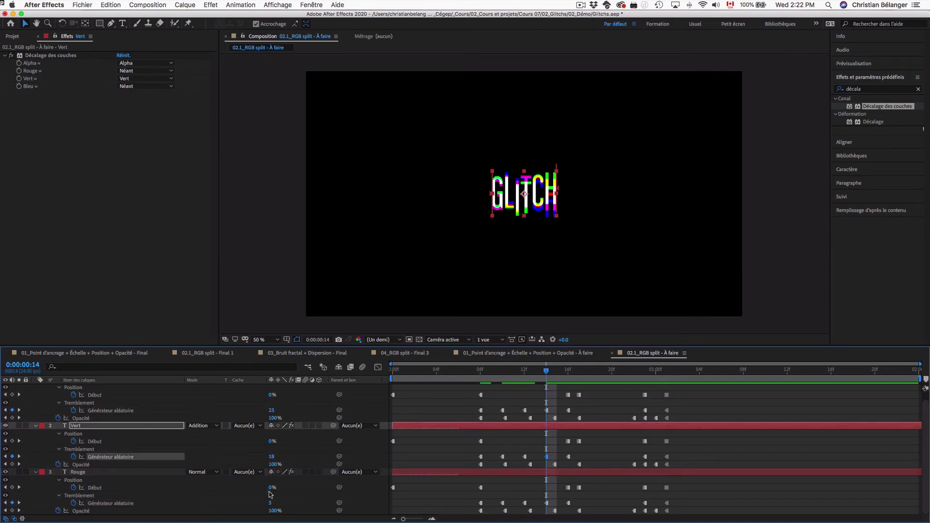
left_click_drag(271, 503, 280, 504)
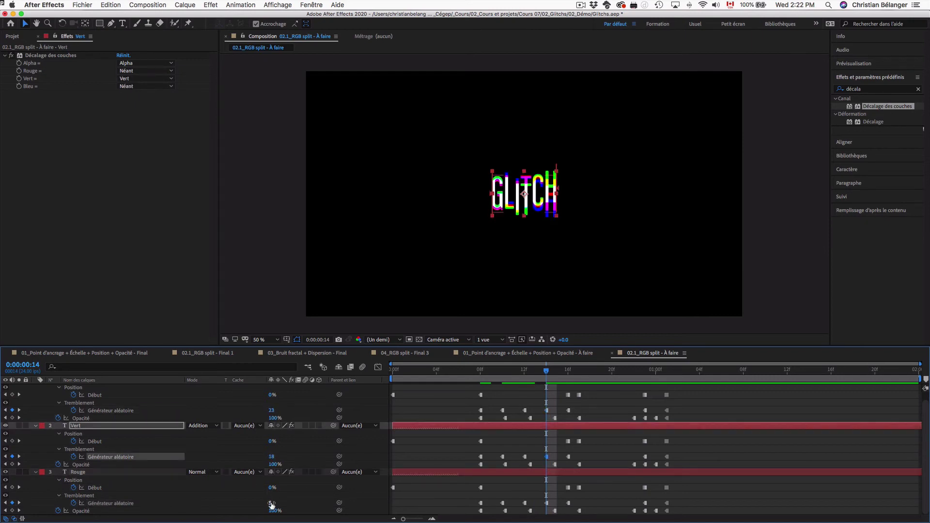
At frame 16, key random seeds Bleu 8, Vert 16 and Rouge 17.
left_click(569, 370)
left_click_drag(269, 411, 273, 411)
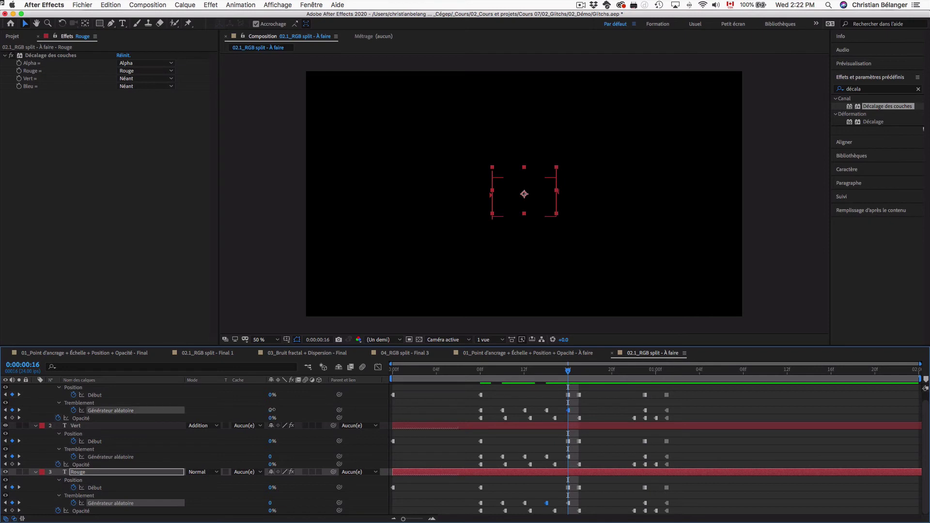
left_click(272, 457)
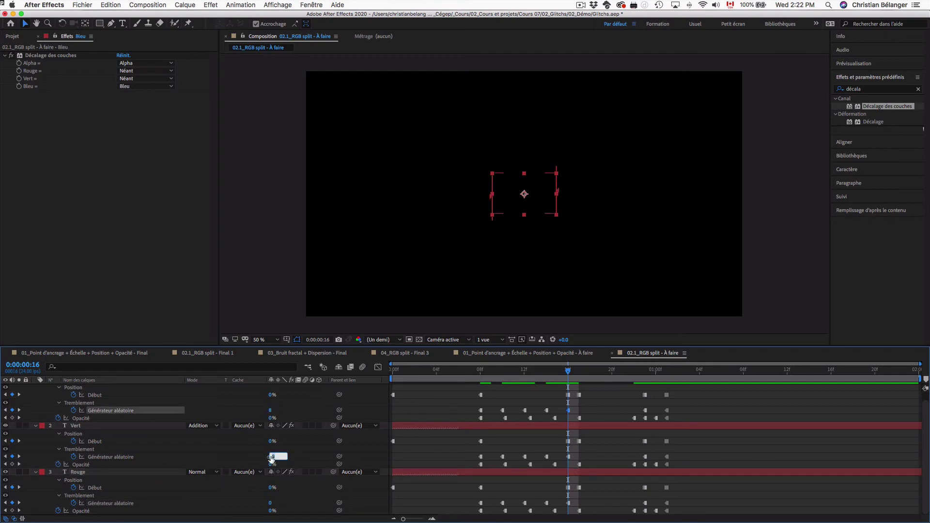
type("16")
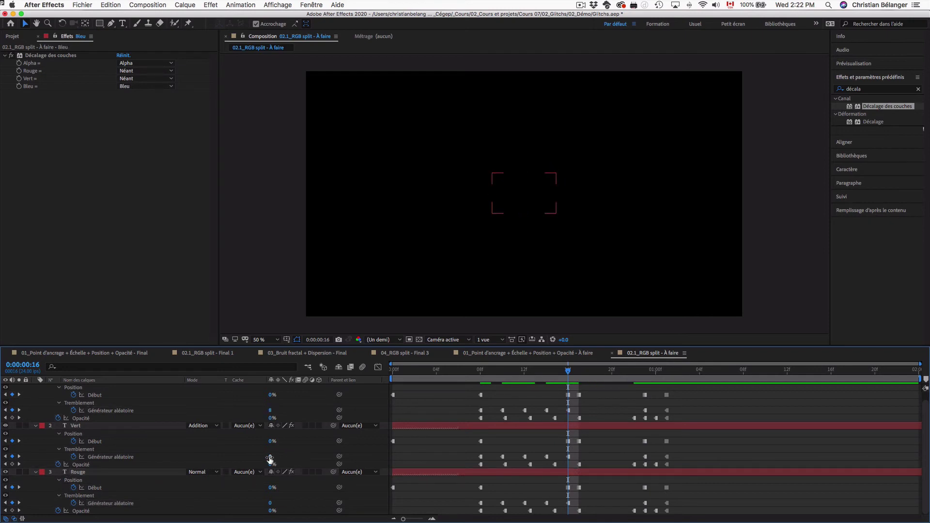
key("Return")
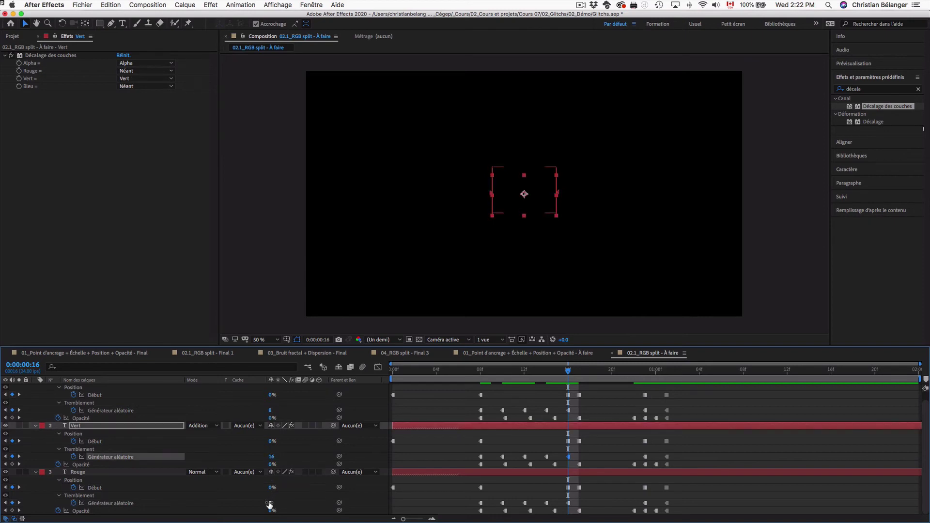
left_click(270, 502)
type("17")
key("Return")
At frame 23, key Bleu 12, Vert 16 and a new Rouge seed, then preview.
left_click_drag(568, 369, 649, 372)
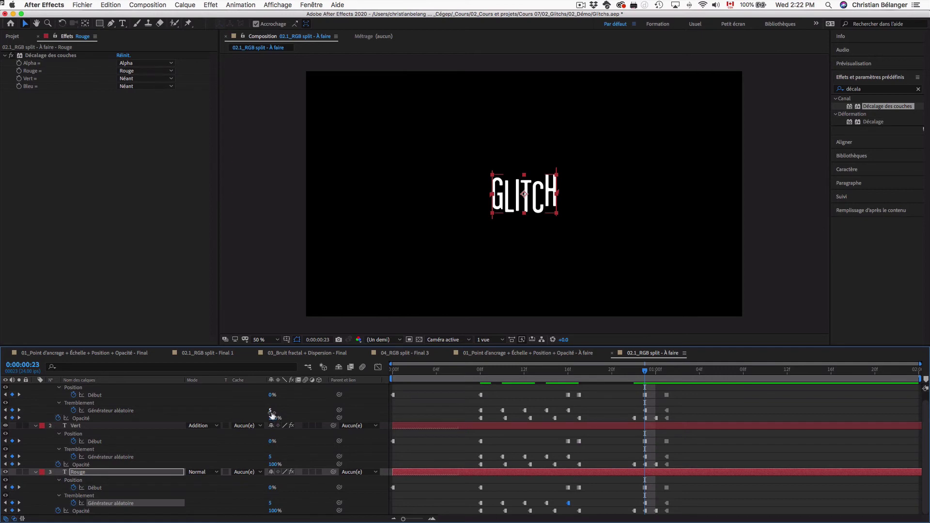
left_click_drag(270, 410, 277, 410)
left_click_drag(270, 457, 275, 457)
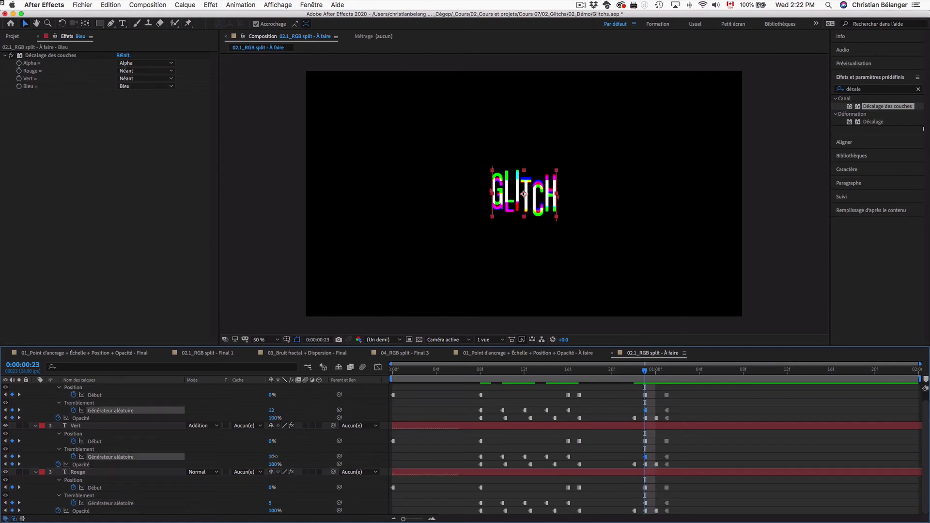
left_click_drag(270, 503, 273, 503)
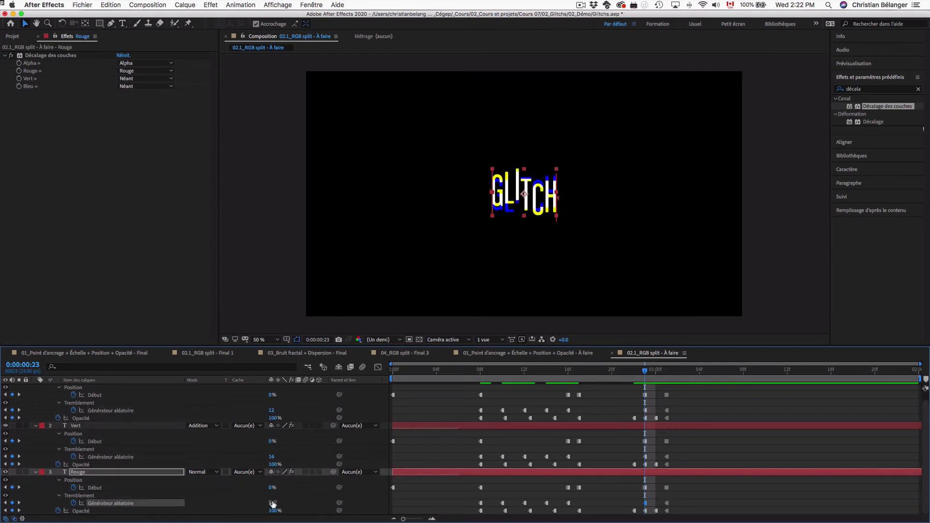
key("space")
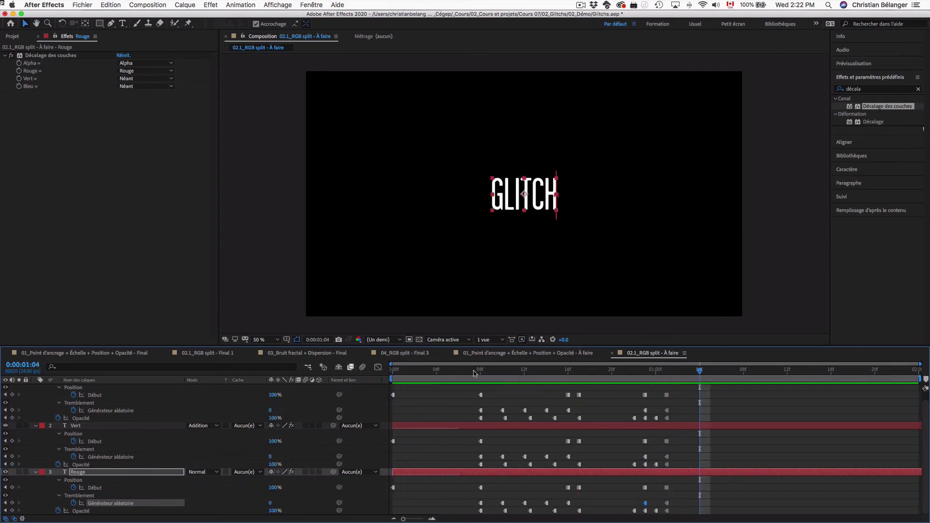
left_click(503, 371)
mouse_move(504, 372)
left_mouse_down()
mouse_move(588, 371)
mouse_move(480, 371)
left_mouse_up()
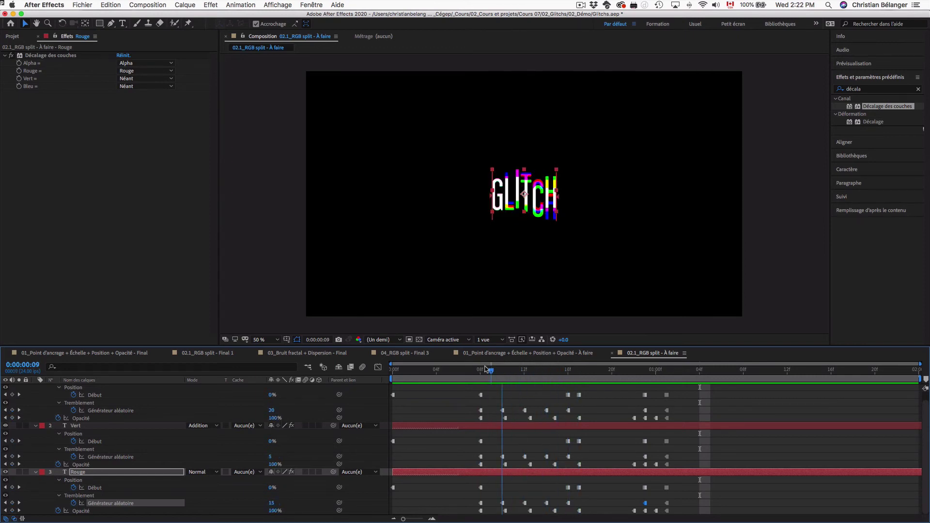
Set the Bleu layer's Tremblements/seconde to 10.
left_click(108, 411)
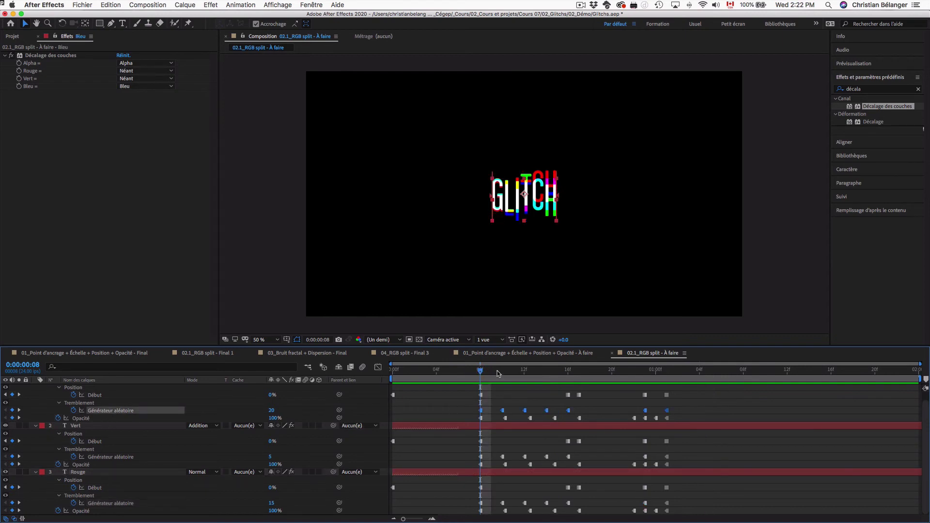
mouse_move(497, 371)
left_mouse_down()
mouse_move(539, 375)
mouse_move(483, 371)
left_mouse_up()
scroll(60, 405, "up", 1)
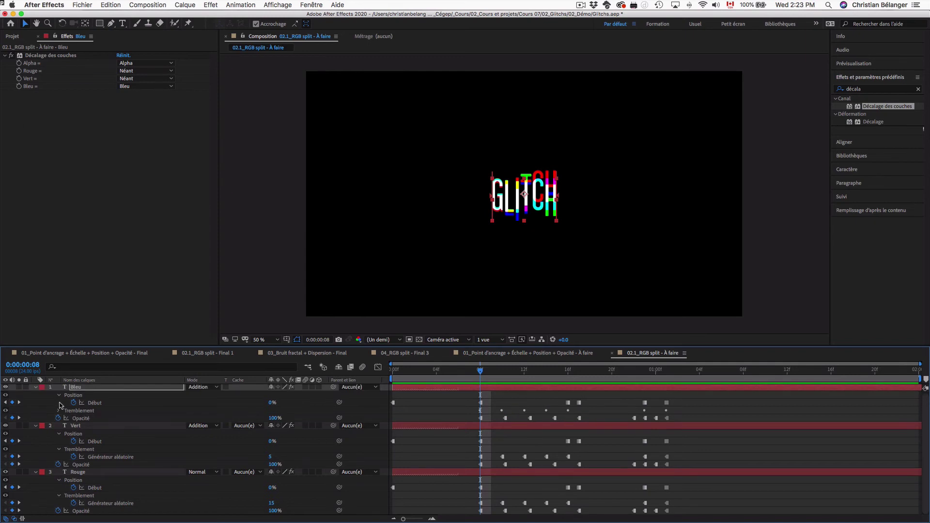
left_click(59, 411)
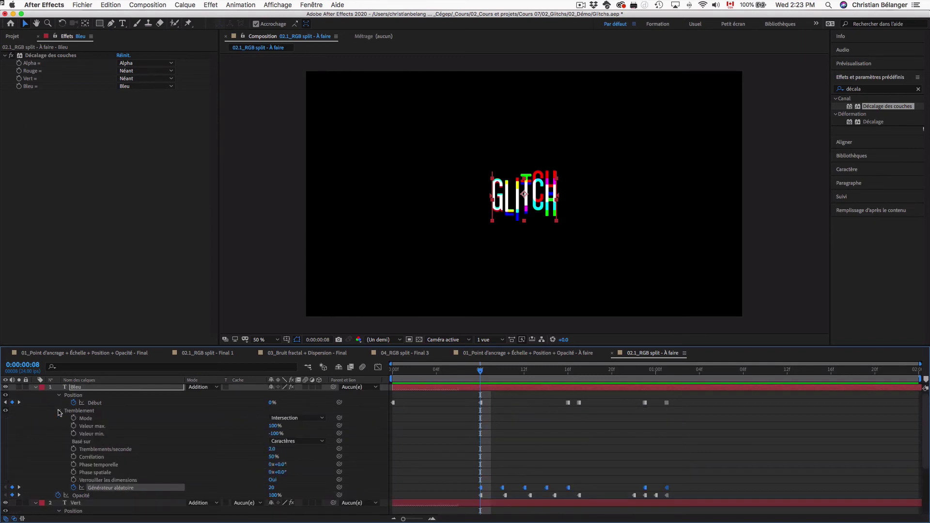
left_click(115, 450)
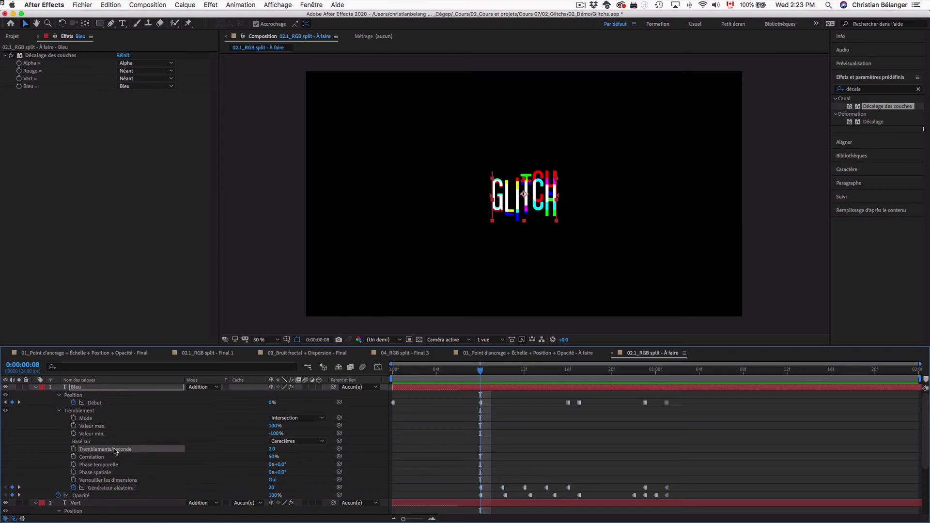
left_click(271, 448)
type("10")
key("Return")
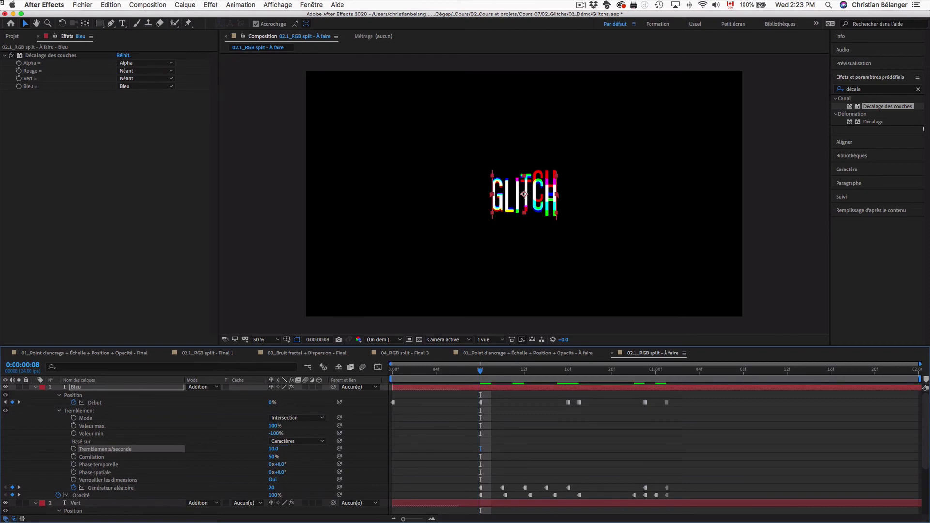
left_click(36, 387)
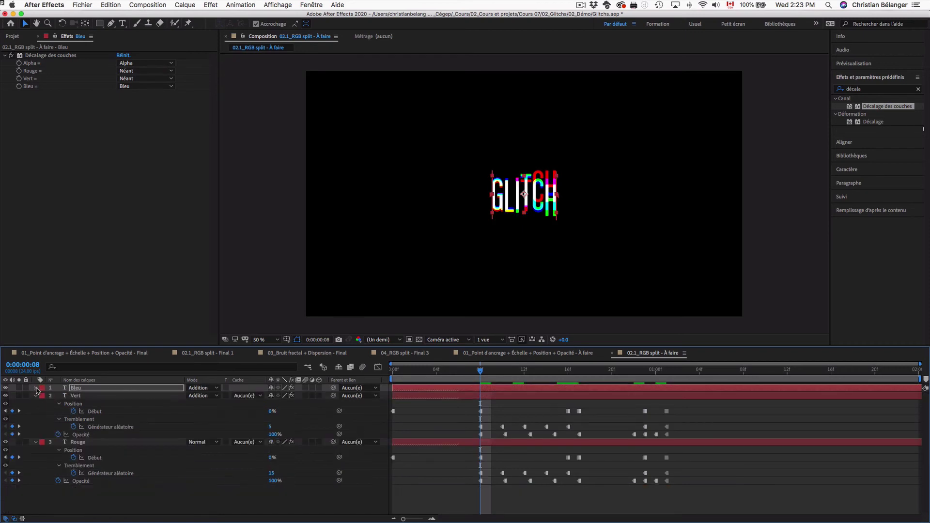
Set the Rouge layer's Tremblements/seconde to 5 and preview the glitch from the start.
left_click(60, 466)
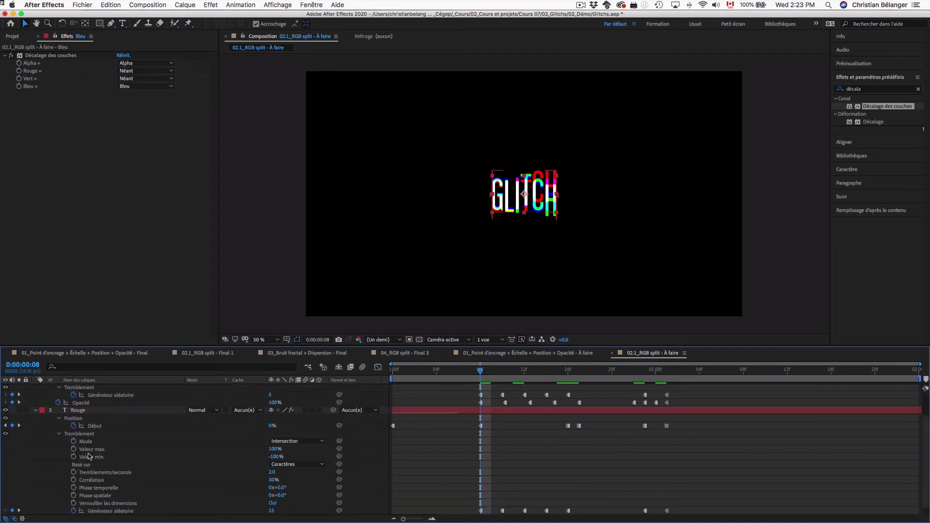
left_click(98, 473)
left_click(272, 473)
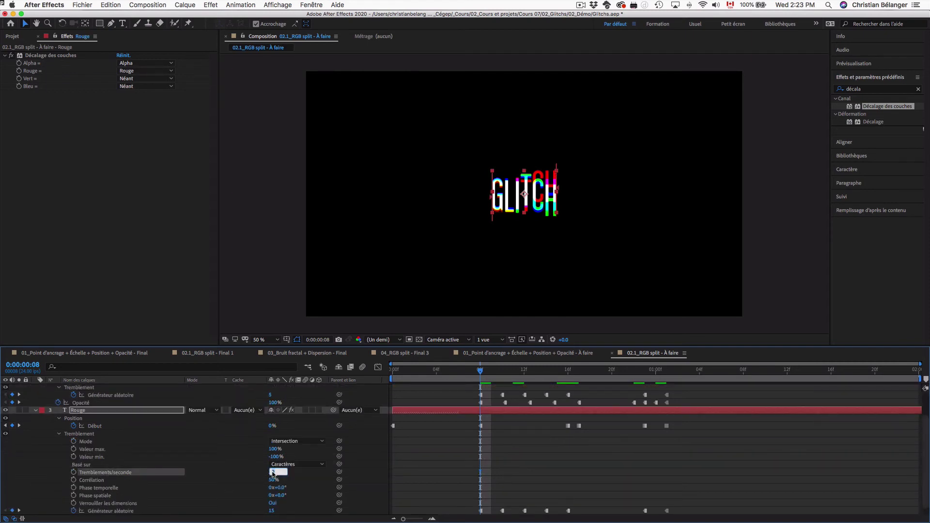
type("5")
key("Return")
key("space")
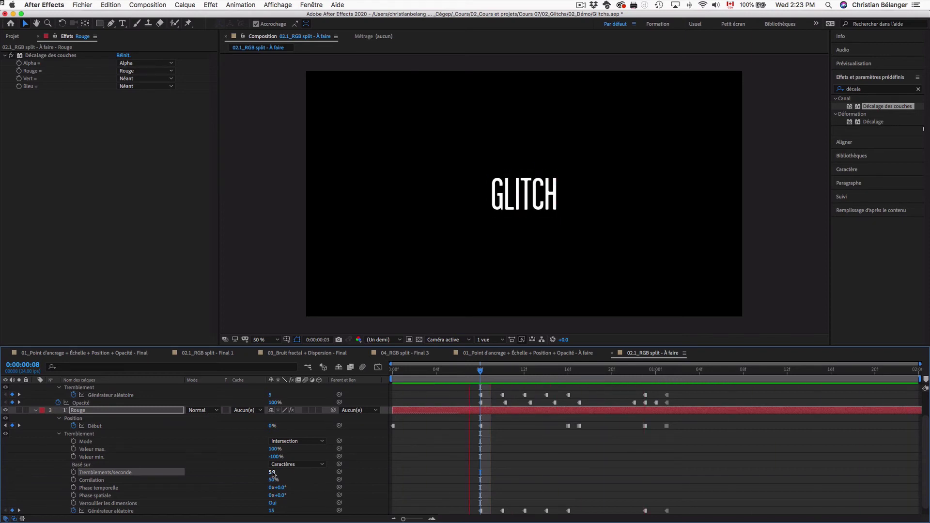
key("space")
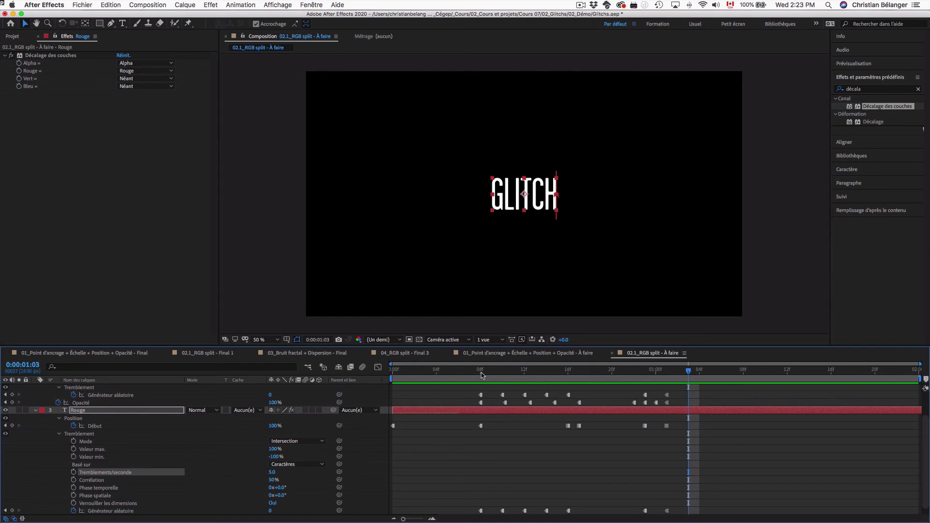
key("Home")
key("space")
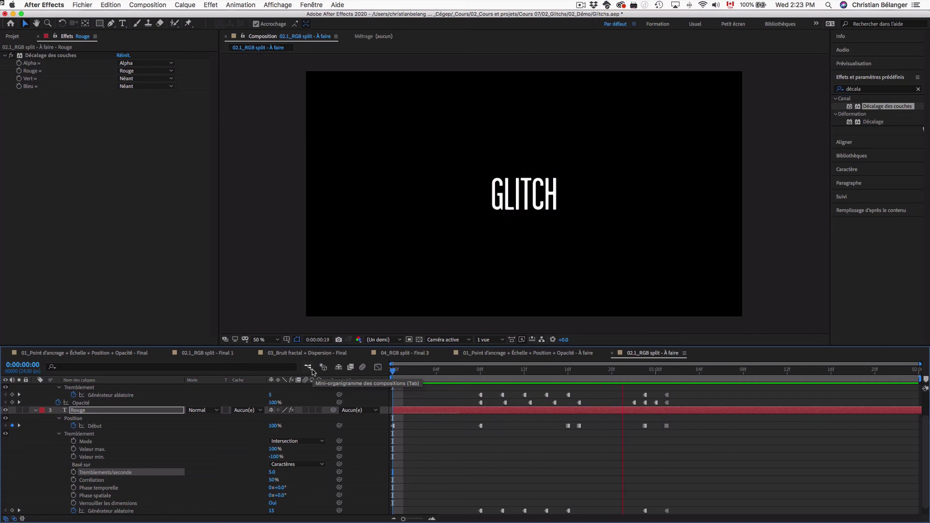
Stop the preview and open 03_Bruit fractal + Dispersion - Final from the Project panel.
left_click(13, 36)
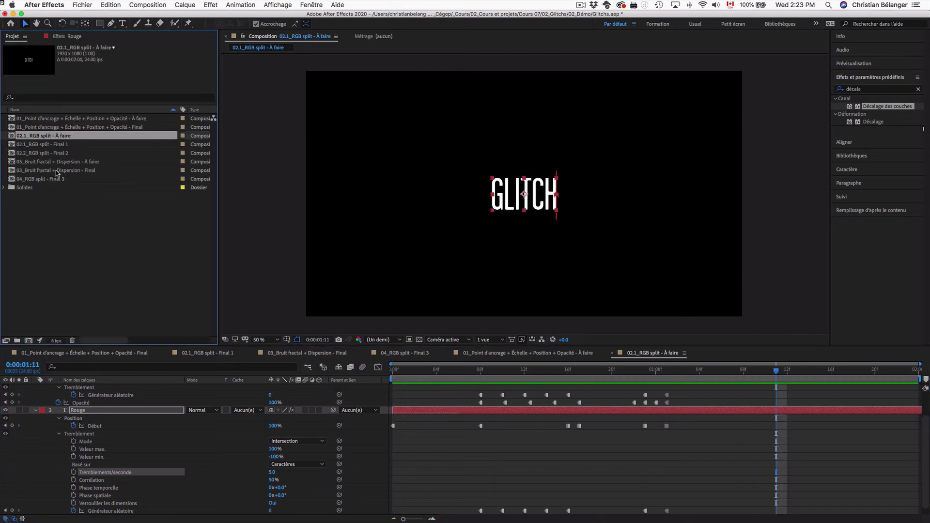
left_click(80, 171)
double_click(81, 172)
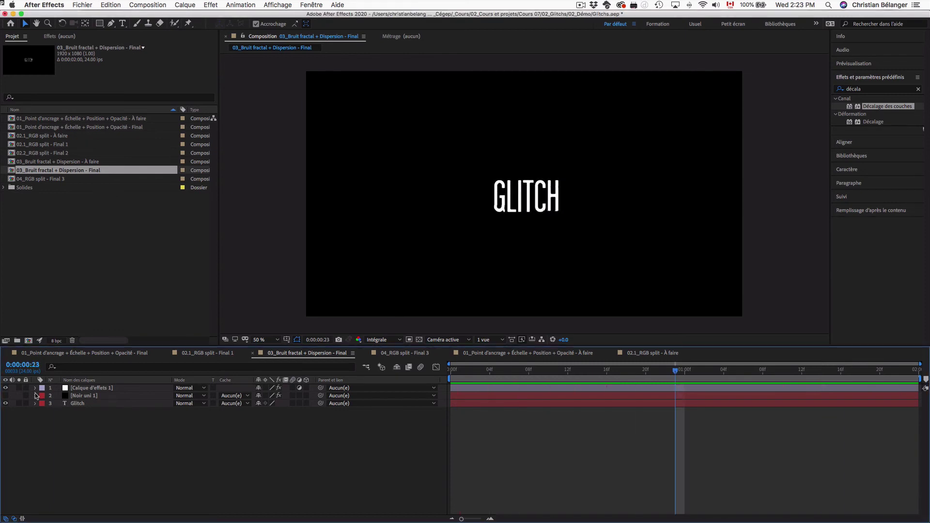
Compare the Noir uni 1 noise solid alone against the adjustment layer's displaced GLITCH.
left_click(6, 395)
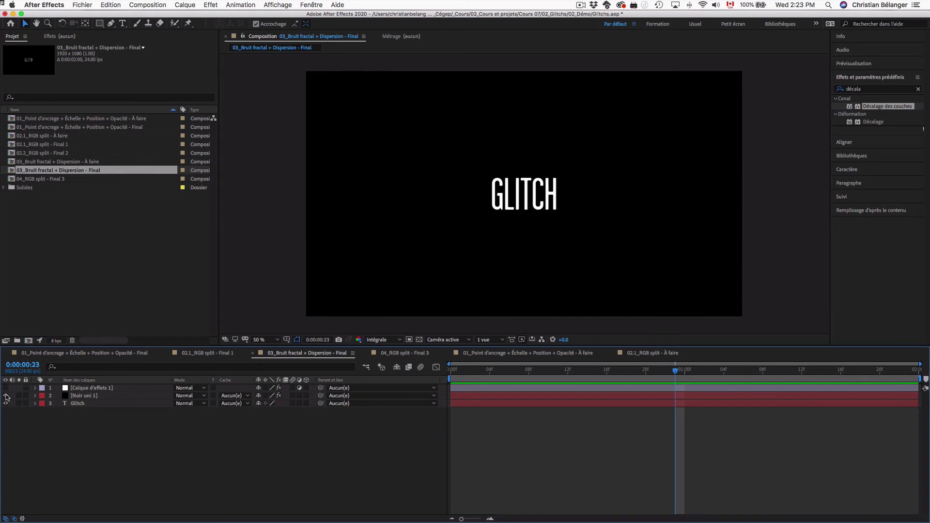
left_click(6, 388)
left_click(77, 396)
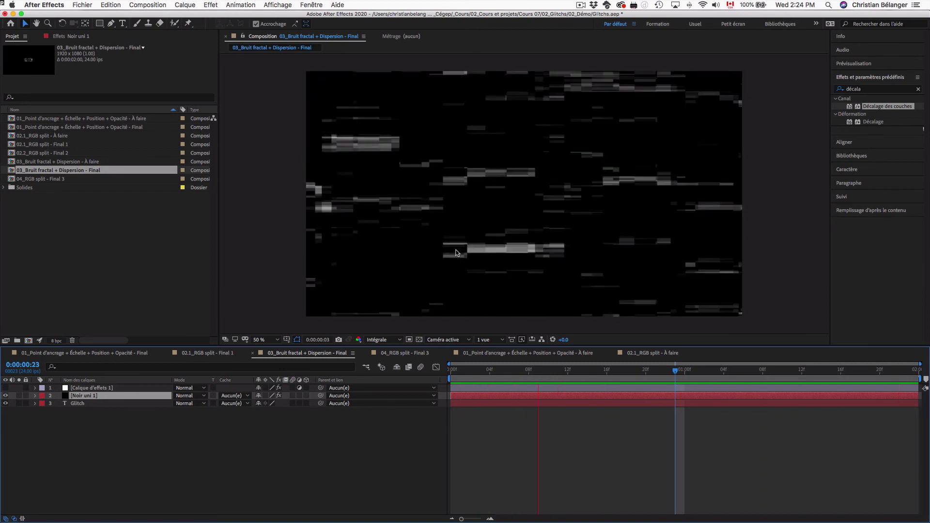
left_click(6, 387)
left_click(5, 395)
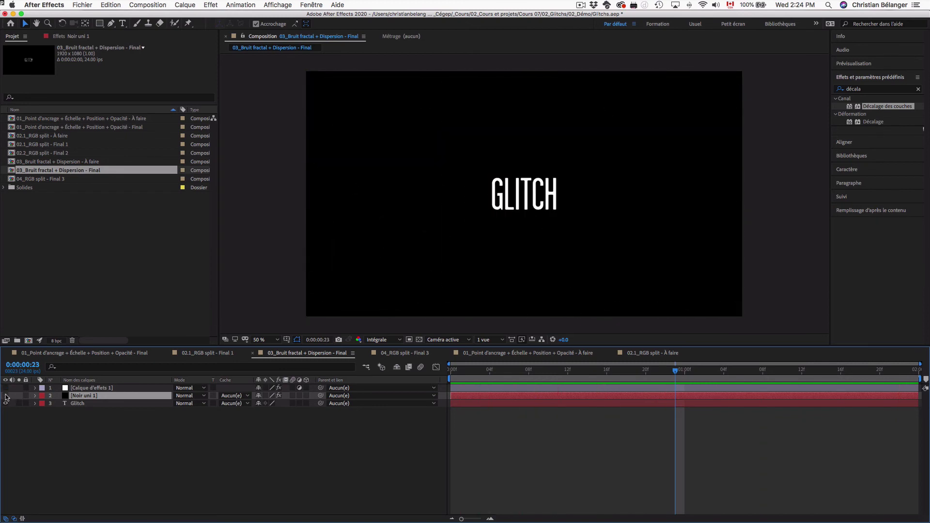
Reveal the Dispersion effect under Calque d'effets 1 and return to the first frame.
left_click(96, 388)
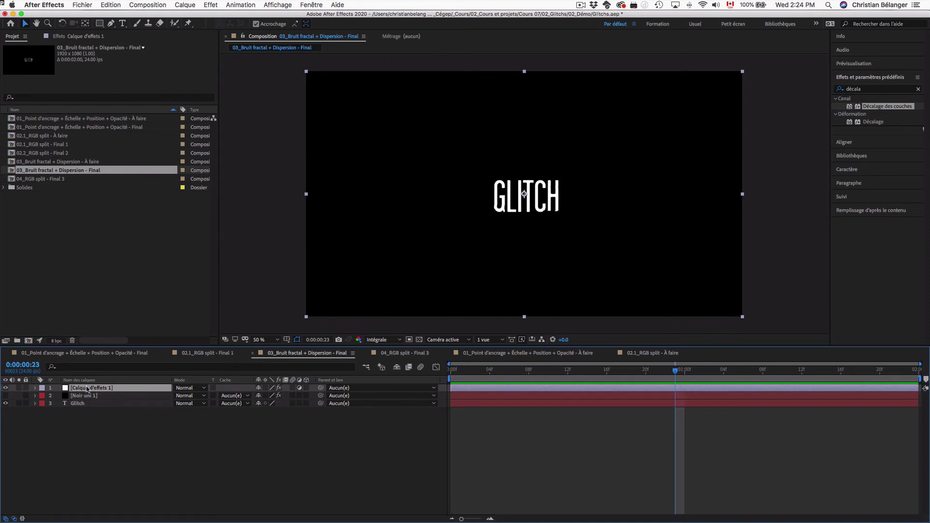
left_click(35, 387)
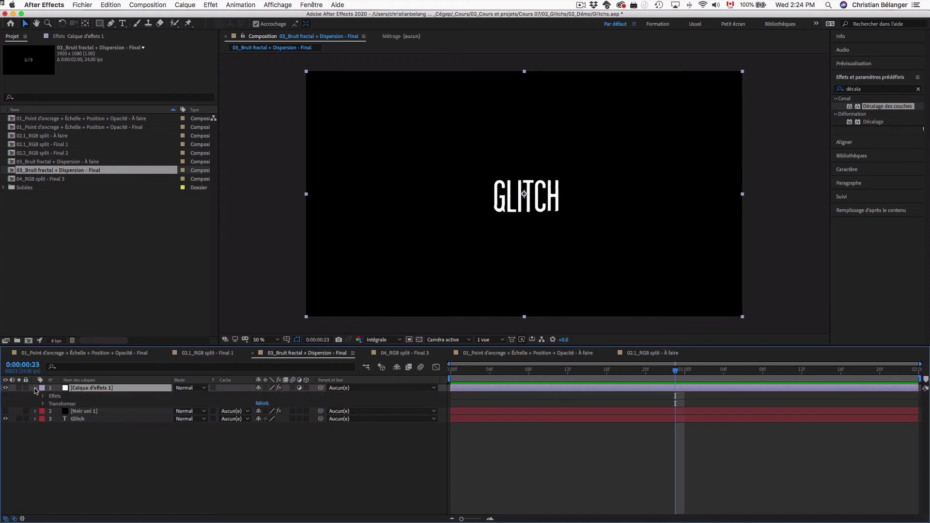
left_click(44, 396)
left_click(66, 405)
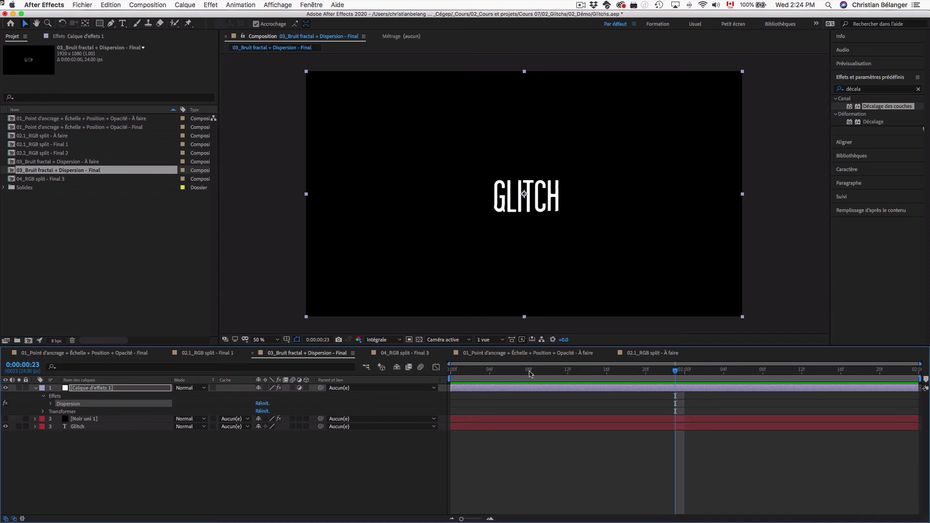
left_click_drag(530, 373, 452, 373)
left_click(451, 373)
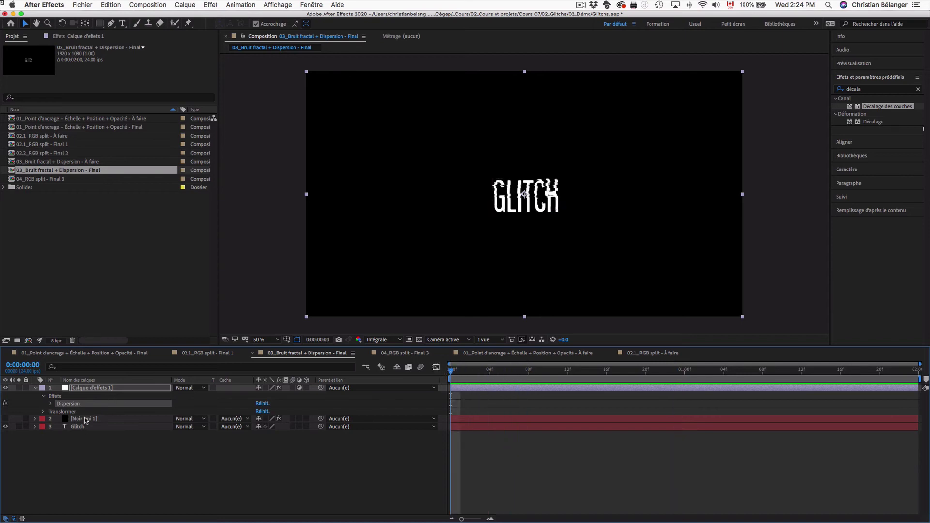
Preview the animation with the noise solid shown, then hidden to see displaced GLITCH.
left_click(5, 419)
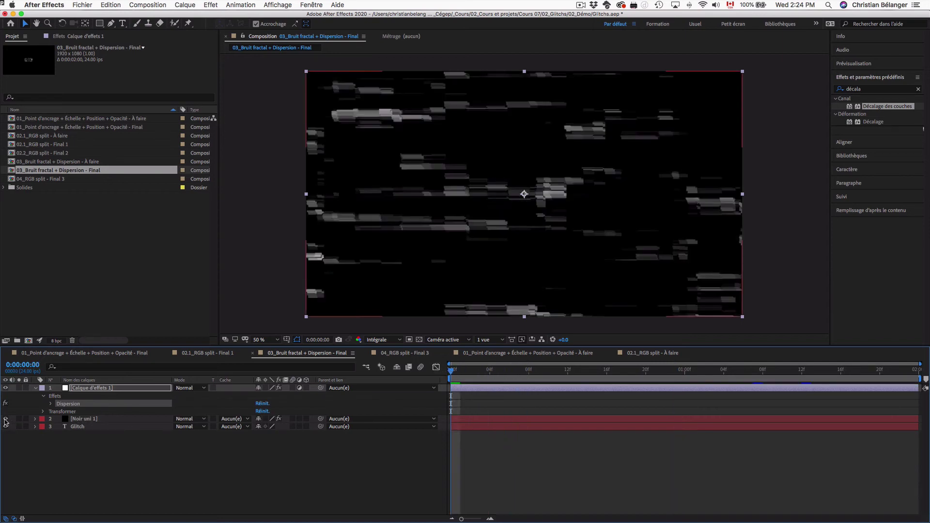
left_click(6, 418)
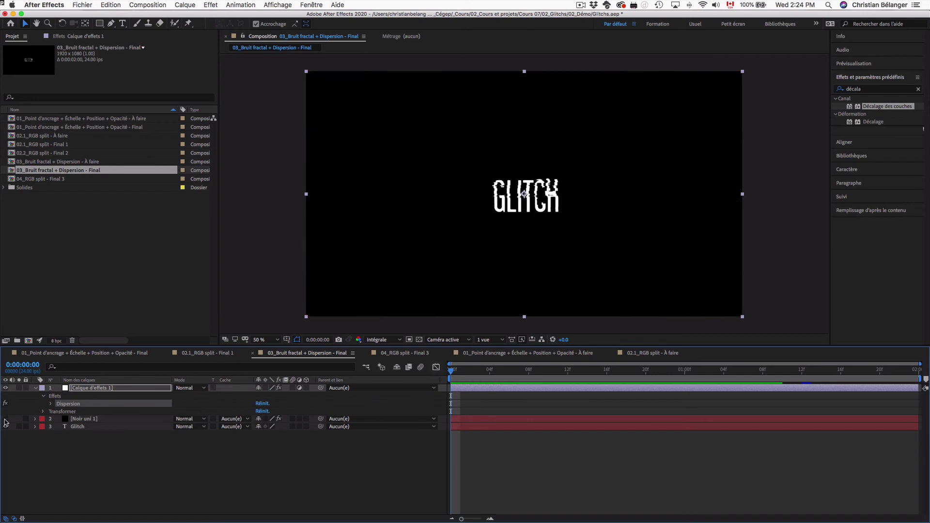
key("space")
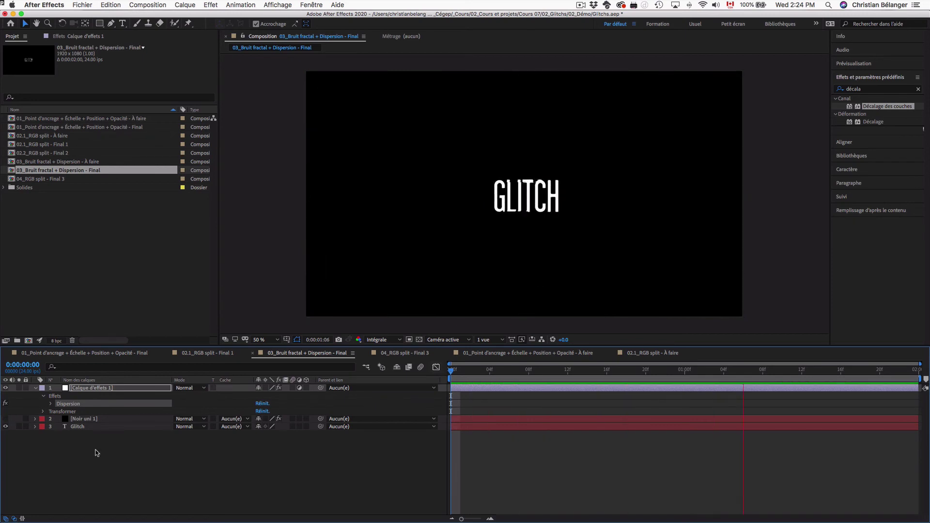
key("space")
left_click(5, 419)
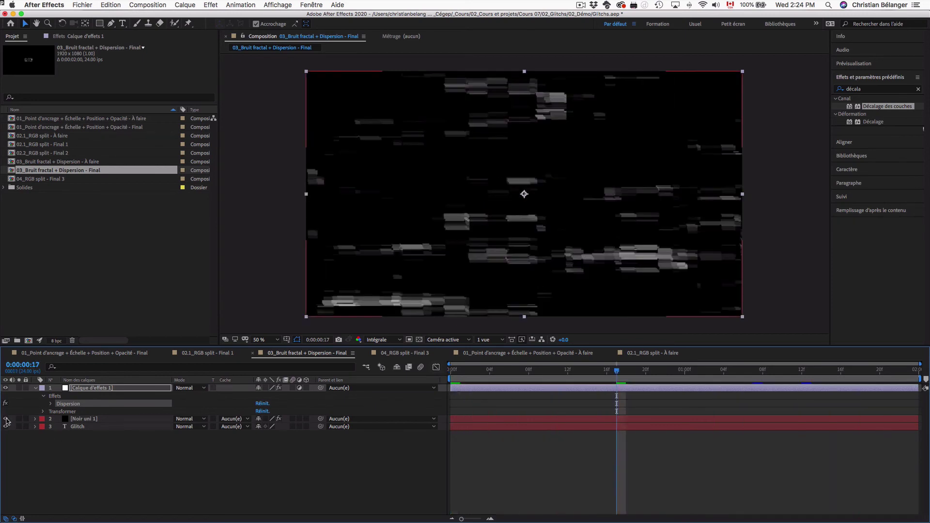
key("space")
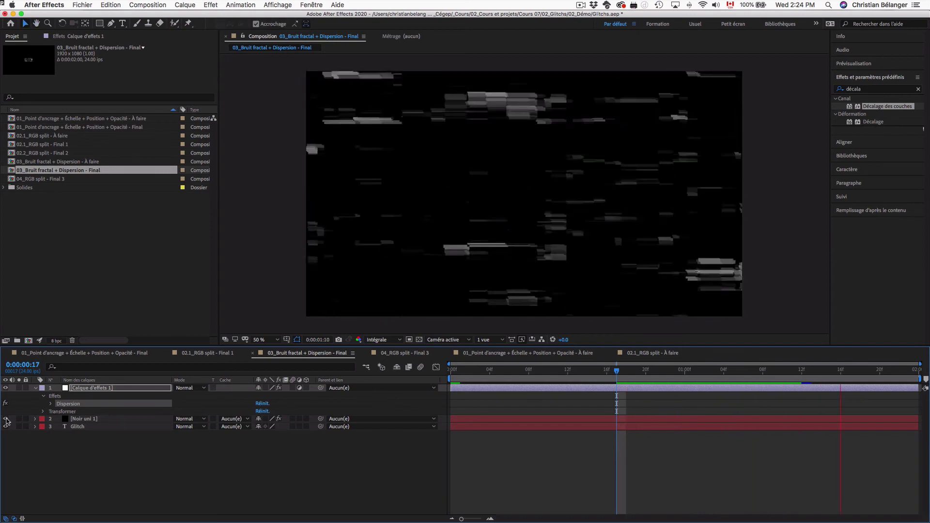
key("space")
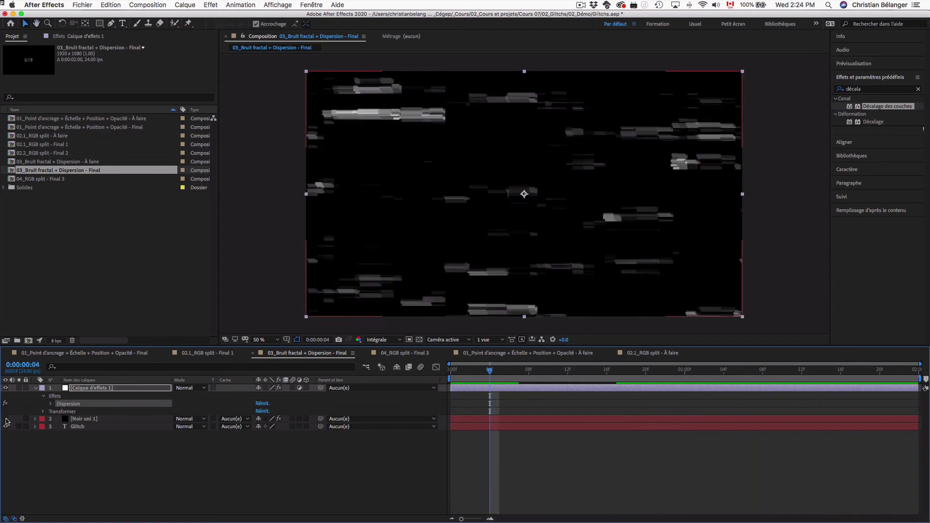
left_click(6, 419)
key("space")
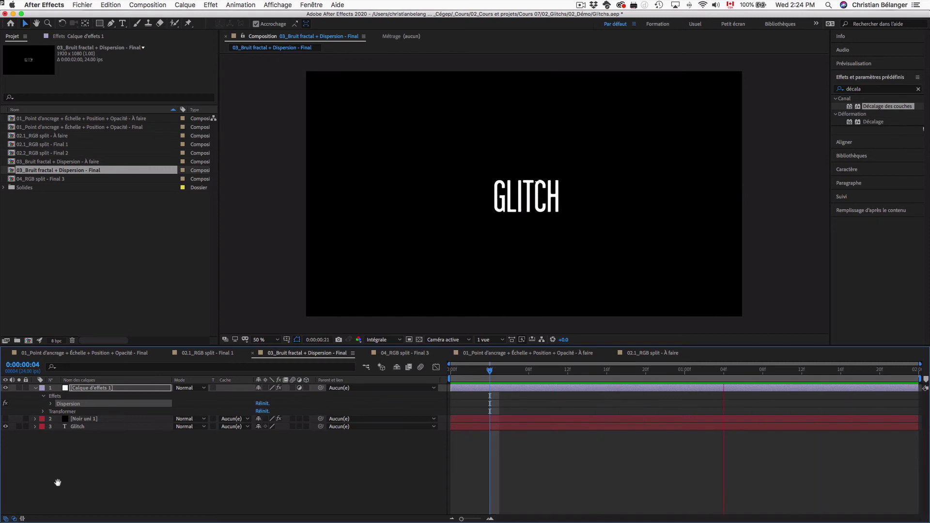
key("space")
Open the À faire comp and add a comp-sized 1920 × 1080 black solid, Noir uni 2.
double_click(60, 163)
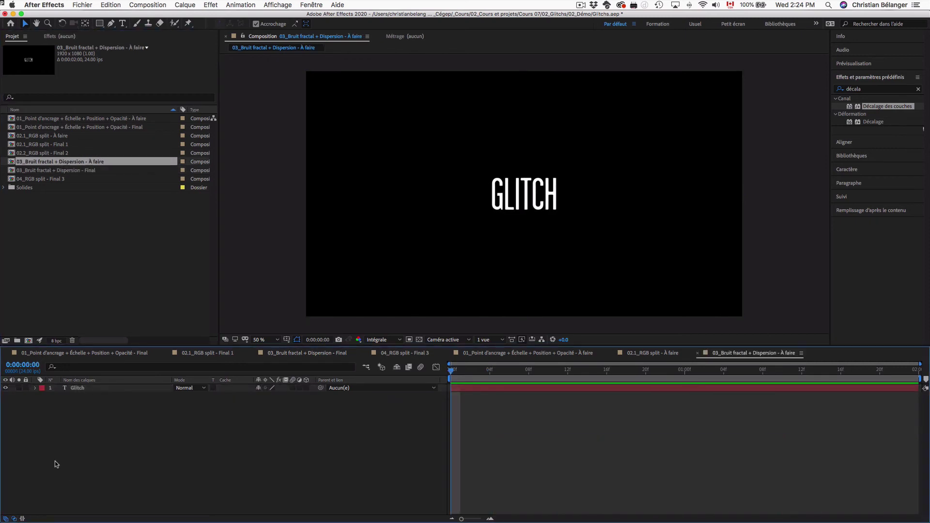
left_click(94, 389)
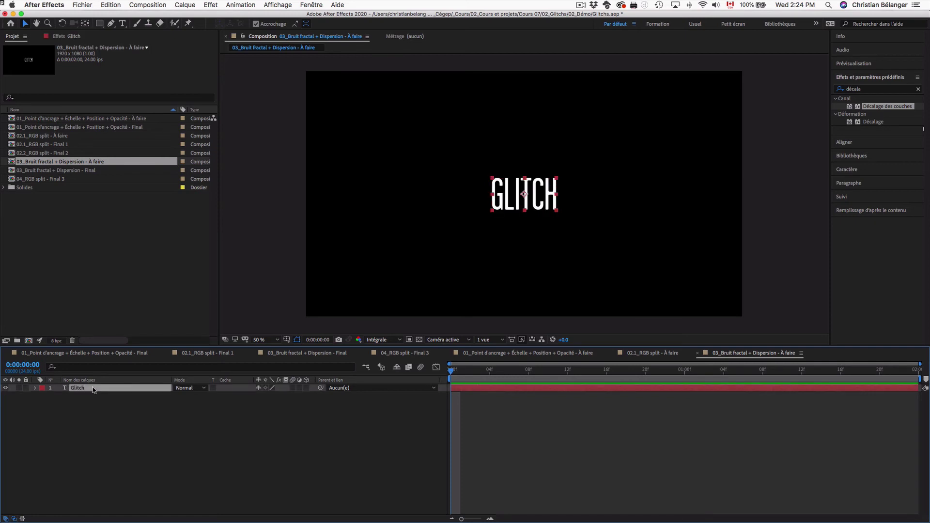
left_click(96, 416)
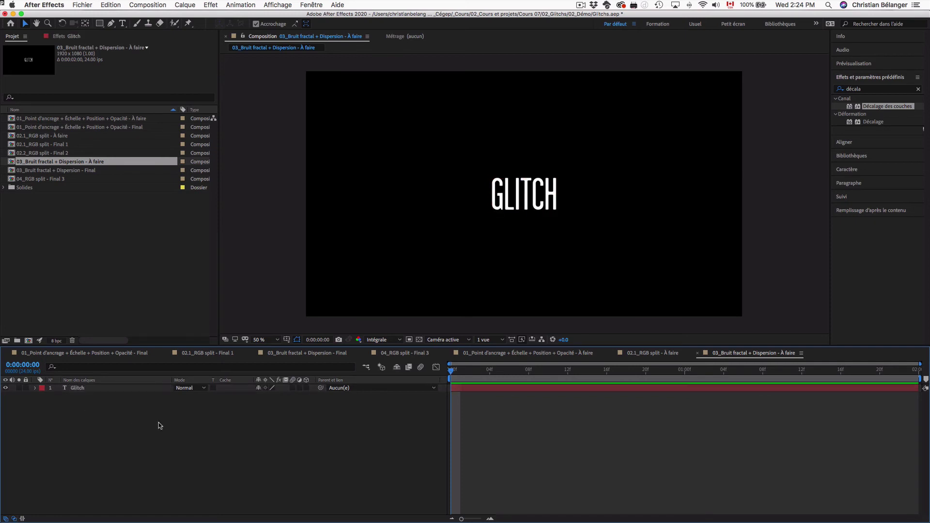
key("ctrl+y")
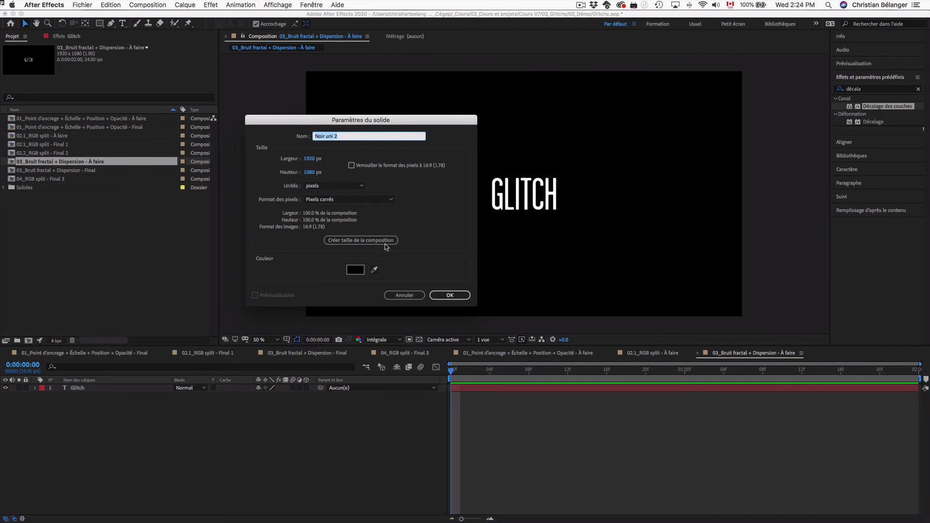
left_click(385, 242)
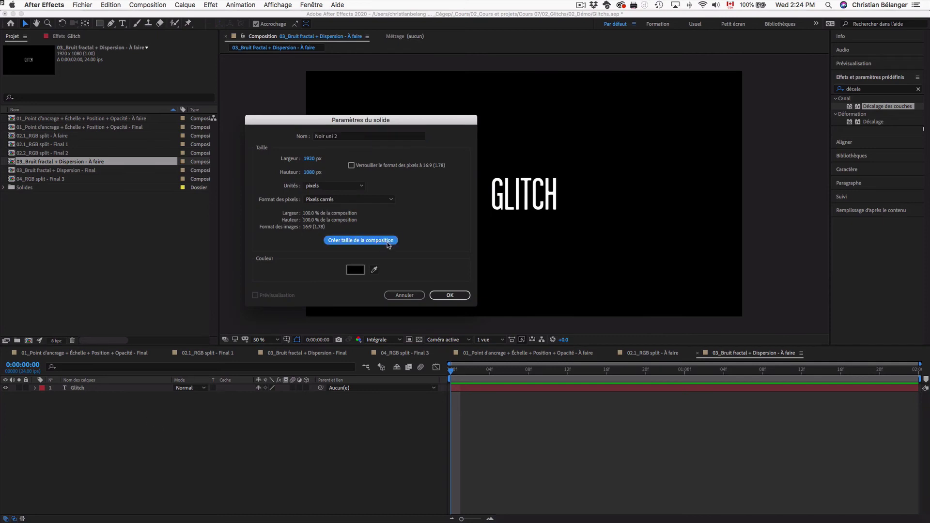
left_click(449, 296)
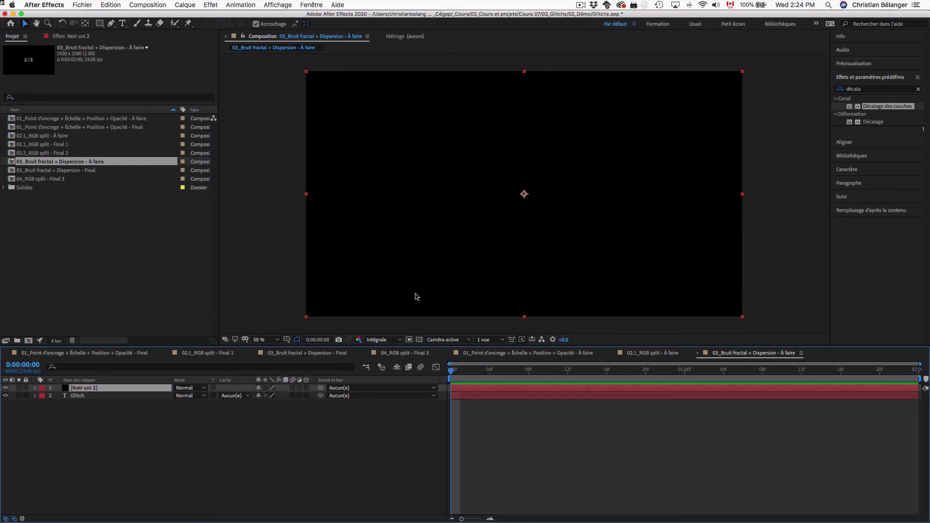
left_click(867, 91)
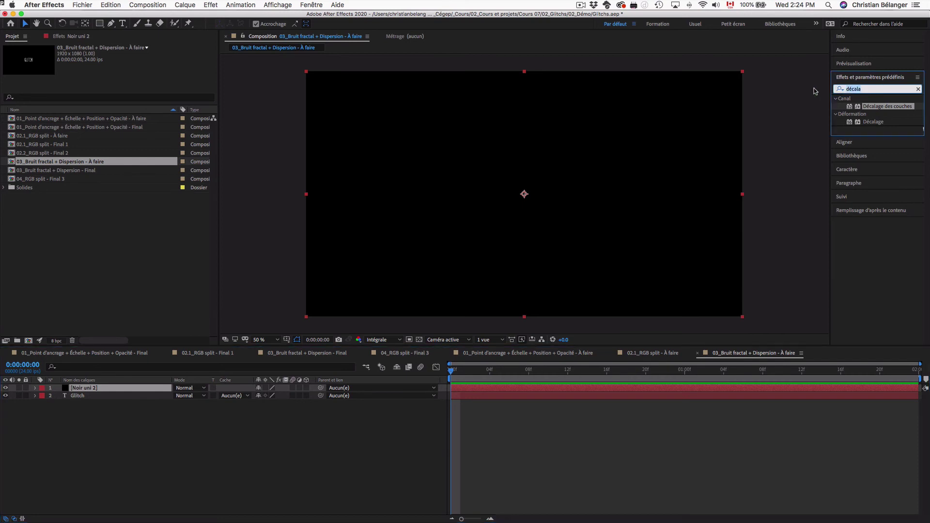
Search Effects & Presets for 'bruit' and apply Bruit fractal to the Noir uni 2 solid.
left_click(917, 89)
type("bruit")
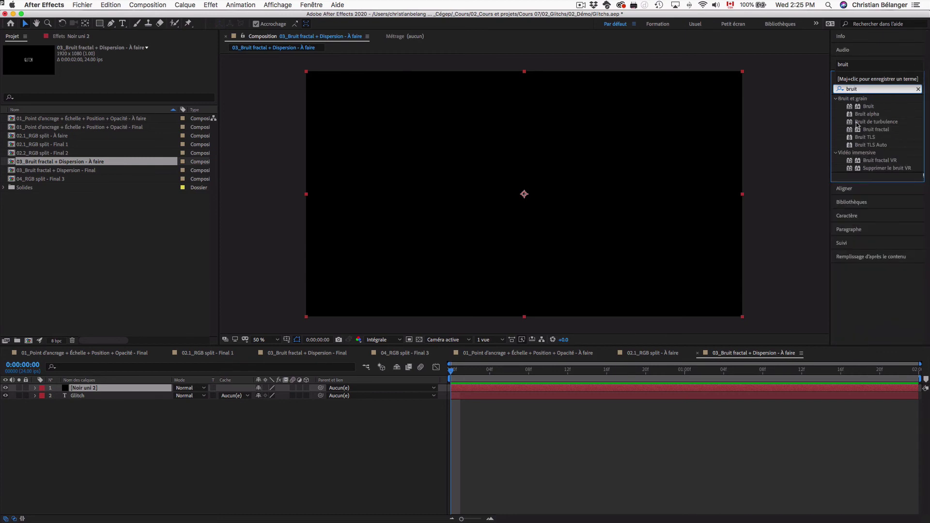
left_click_drag(871, 129, 654, 166)
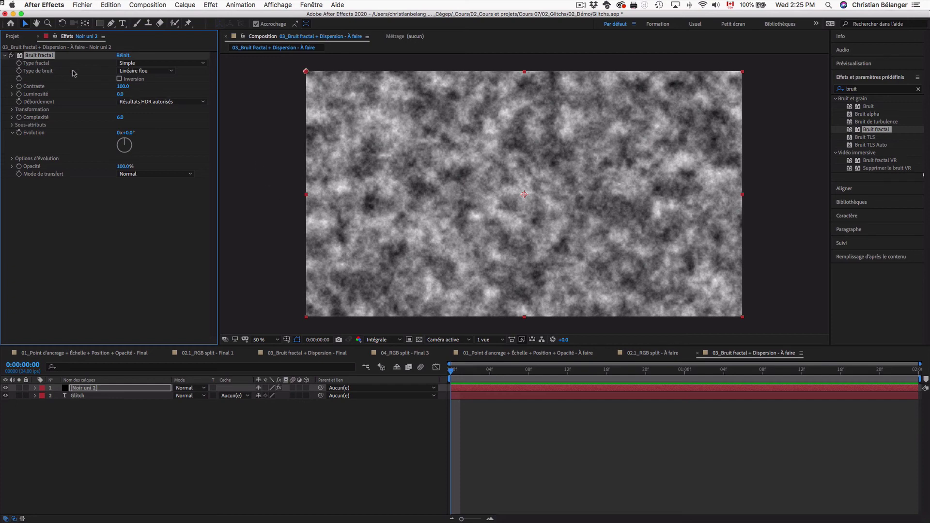
Set Bruit fractal's noise type to Bloc, Contraste to 200 and Luminosité to -90.
left_click(161, 71)
left_click(133, 79)
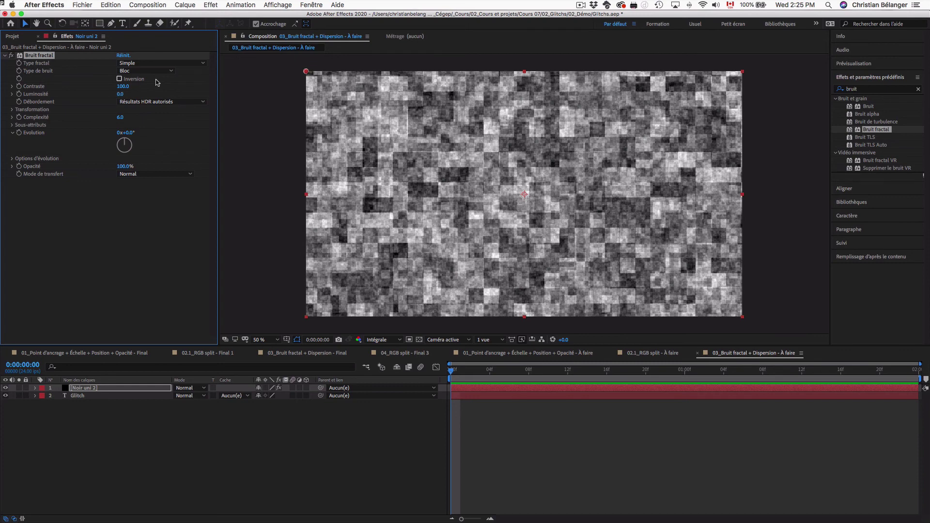
left_click(123, 87)
type("200")
key("Return")
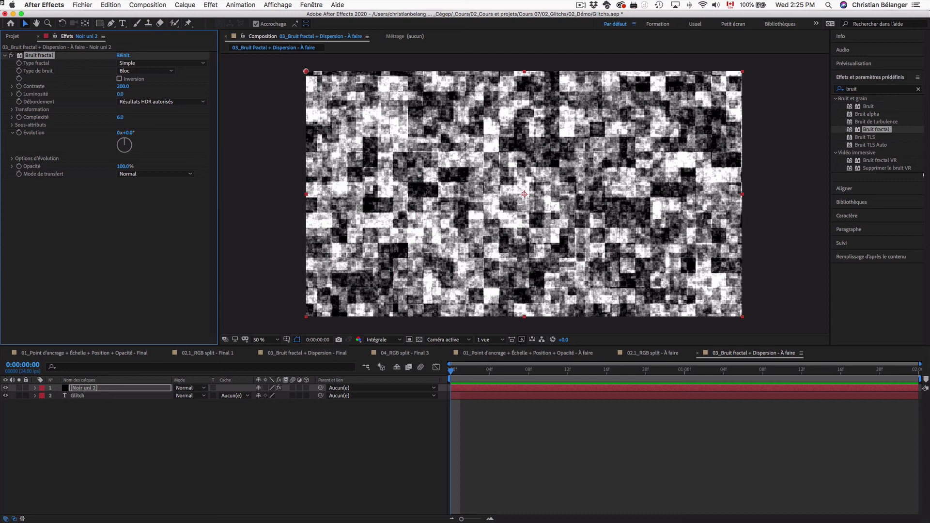
left_click(120, 94)
type("-90")
key("Return")
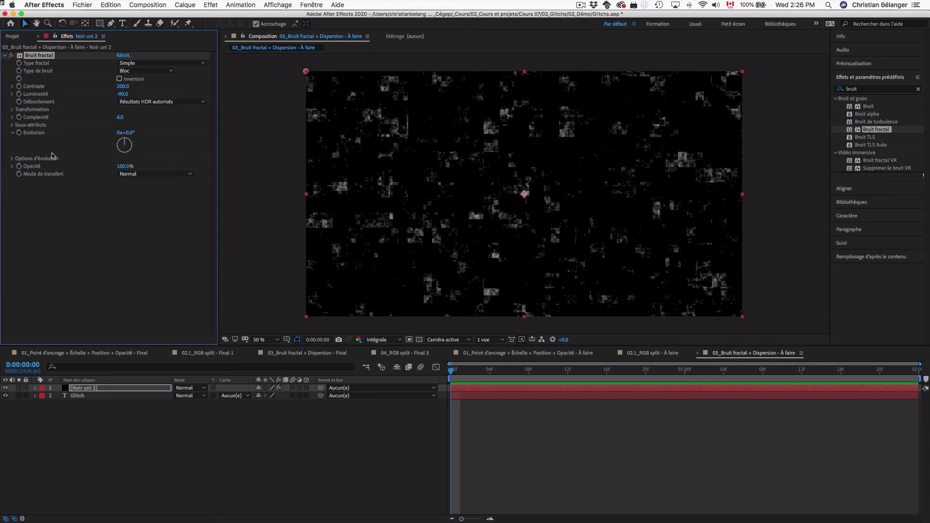
Under Transformation, uncheck Échelle uniforme and set Largeur d'échelle to 800.
left_click(12, 110)
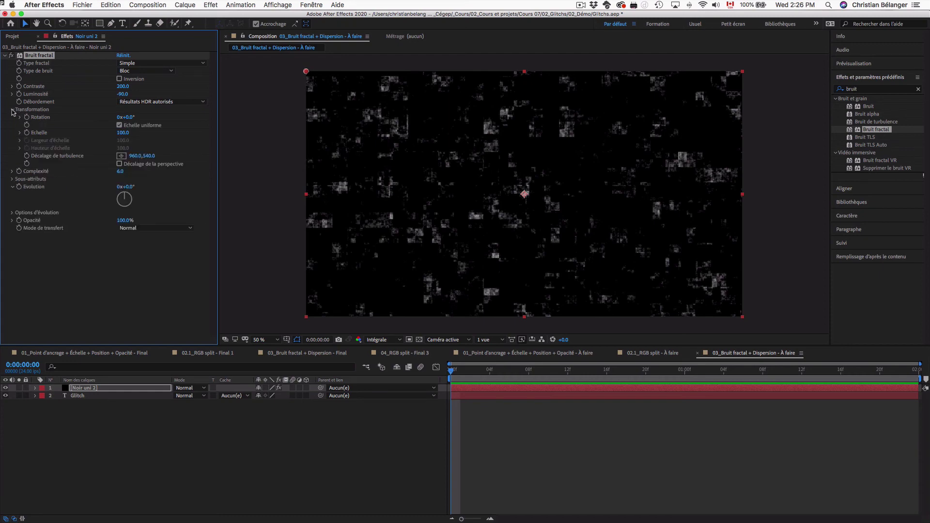
left_click(12, 110)
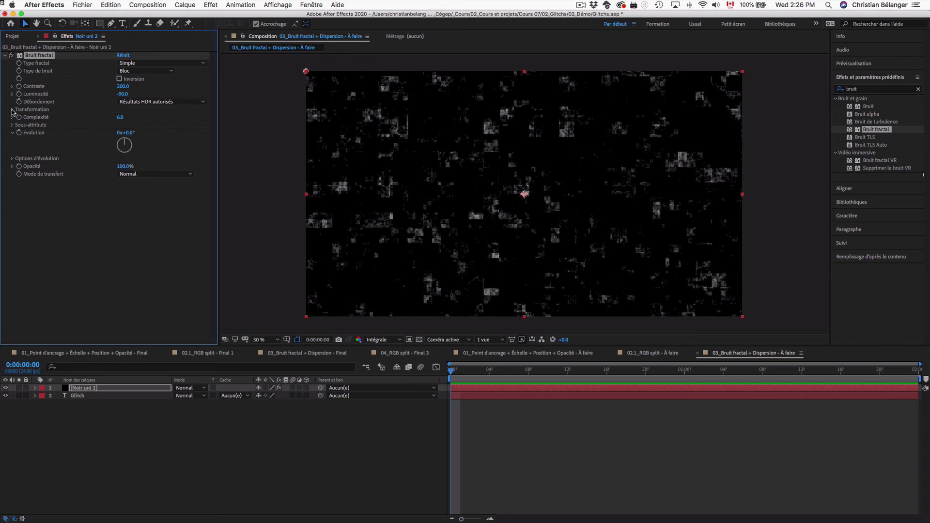
left_click(12, 110)
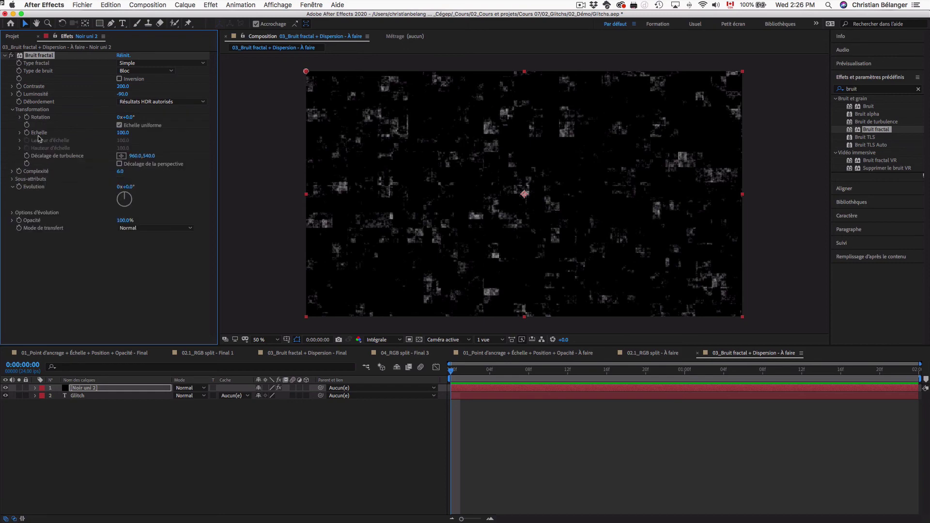
left_click(20, 132)
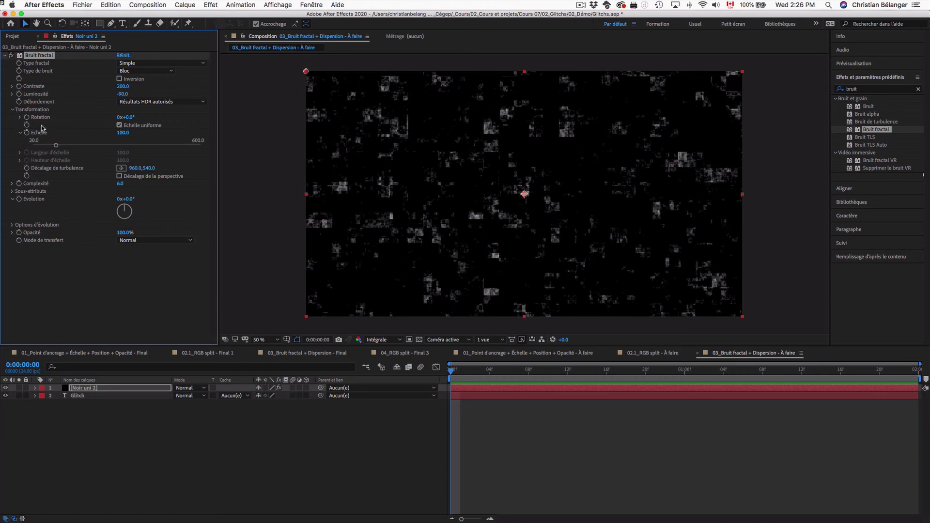
left_click(119, 125)
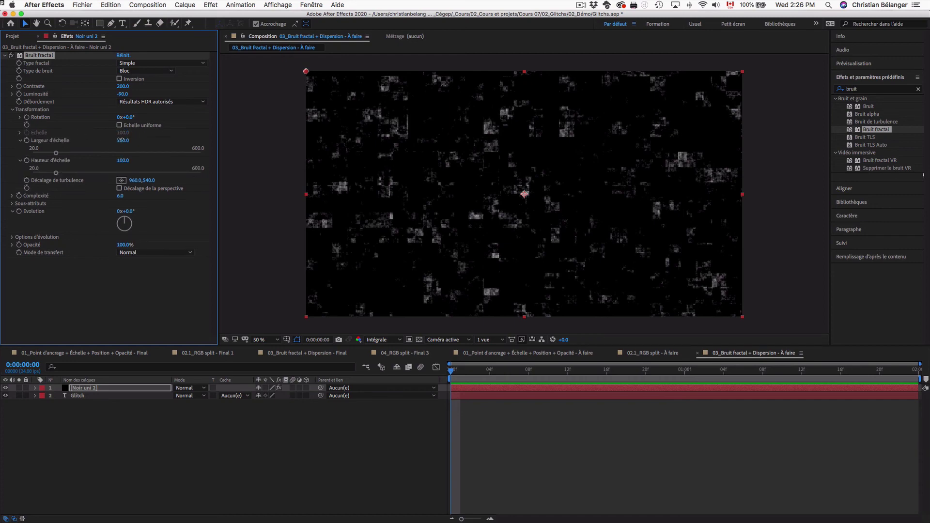
left_click(120, 140)
type("800")
key("Return")
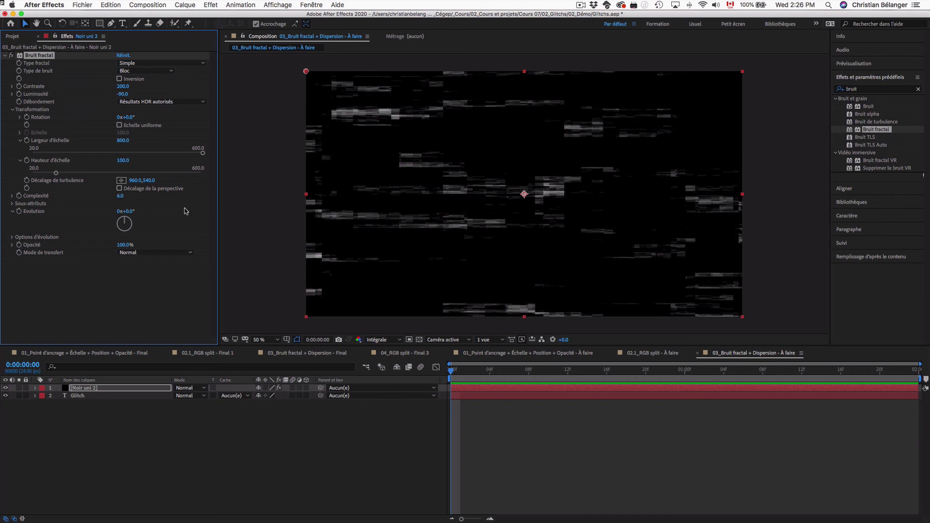
Set Complexité to 4, deselect the layer and play through to 0:00:01:03.
left_click(121, 196)
type("4")
key("Return")
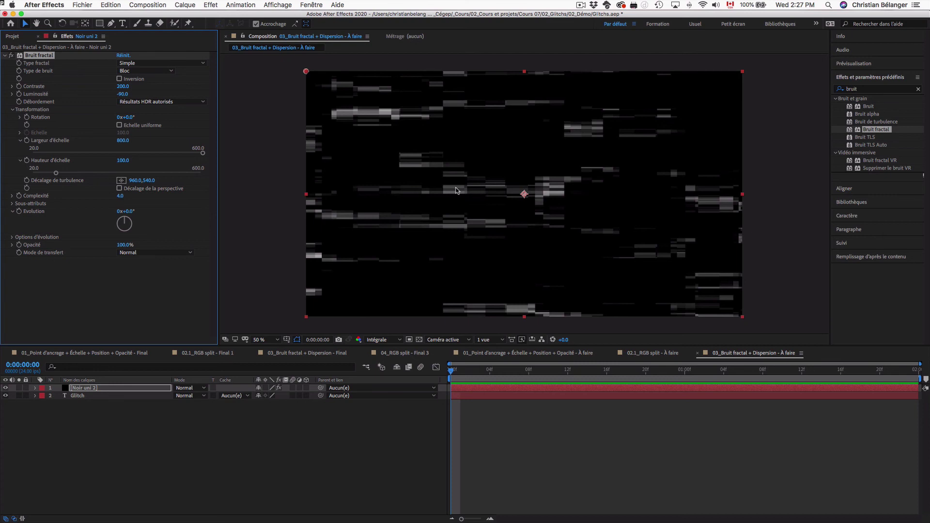
key("ctrl+shift+a")
key("space")
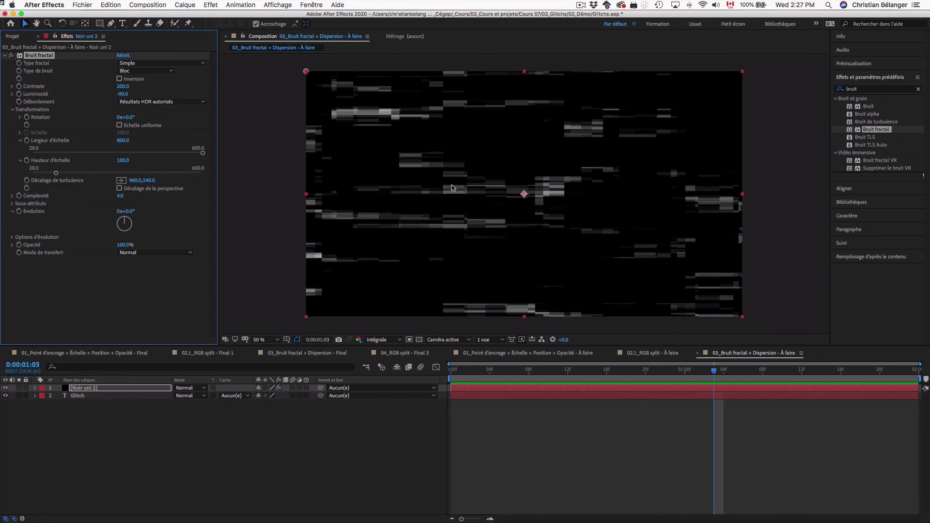
Expand the fractal noise's Options d'évolution to reveal the Générateur aléatoire property.
left_click(13, 237)
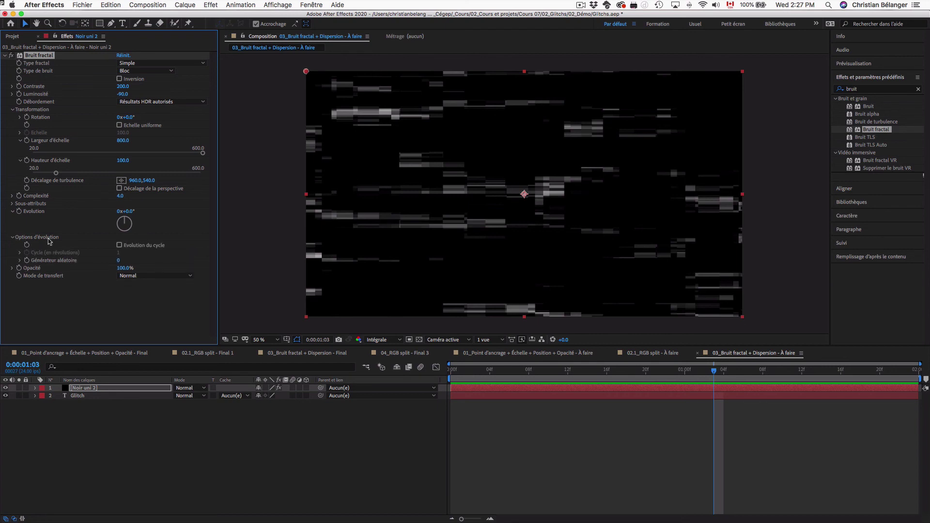
left_click(12, 237)
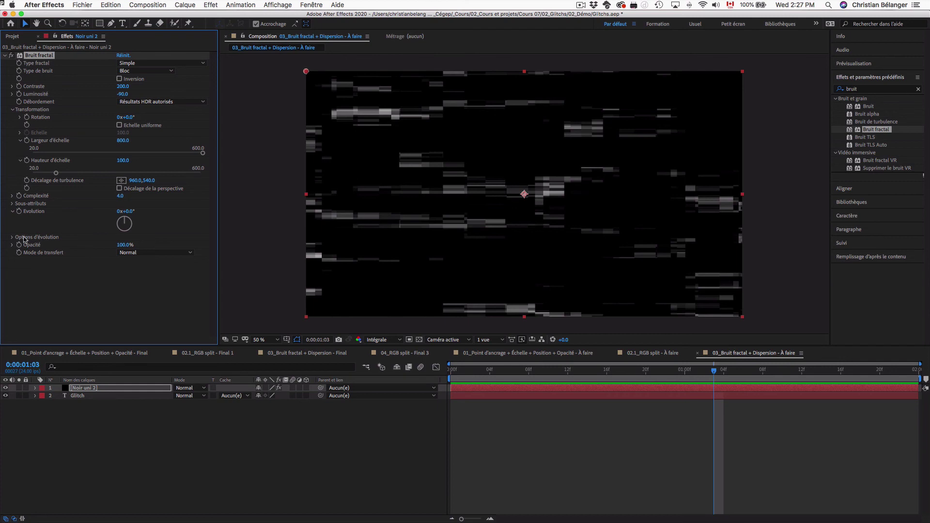
left_click(12, 237)
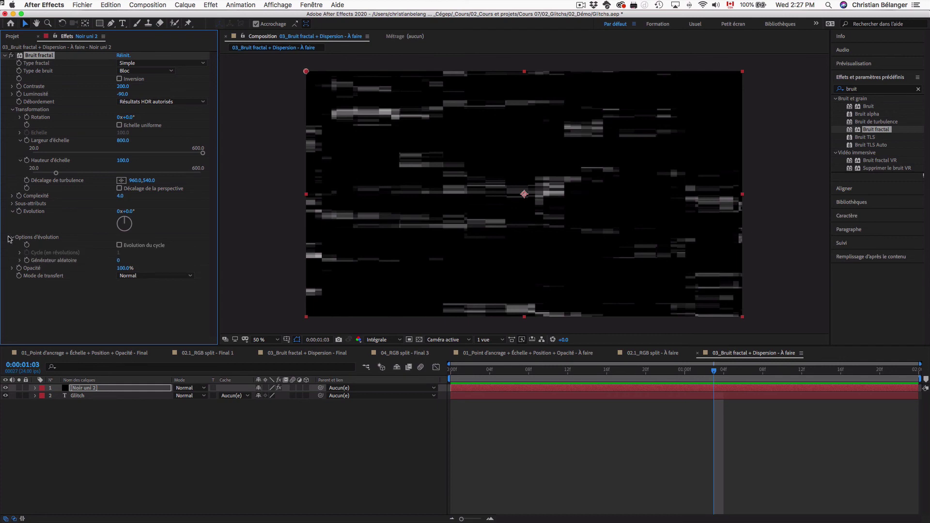
right_click(44, 262)
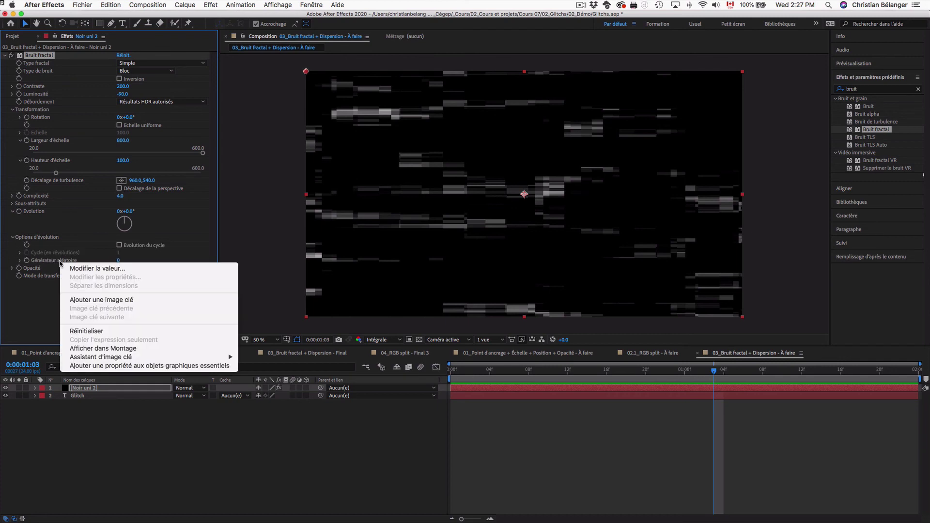
left_click(32, 297)
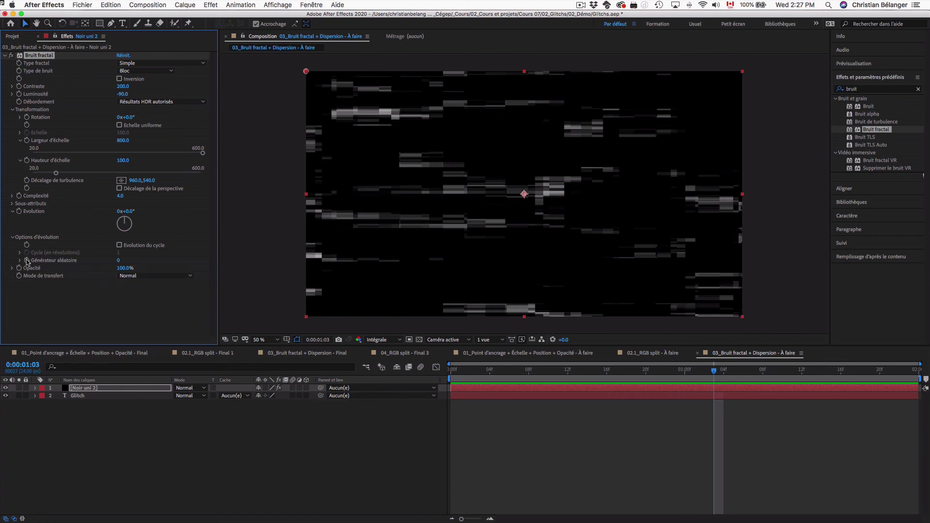
Keyframe Générateur aléatoire at 5 on the first frame and 25 on the last frame.
key("Home")
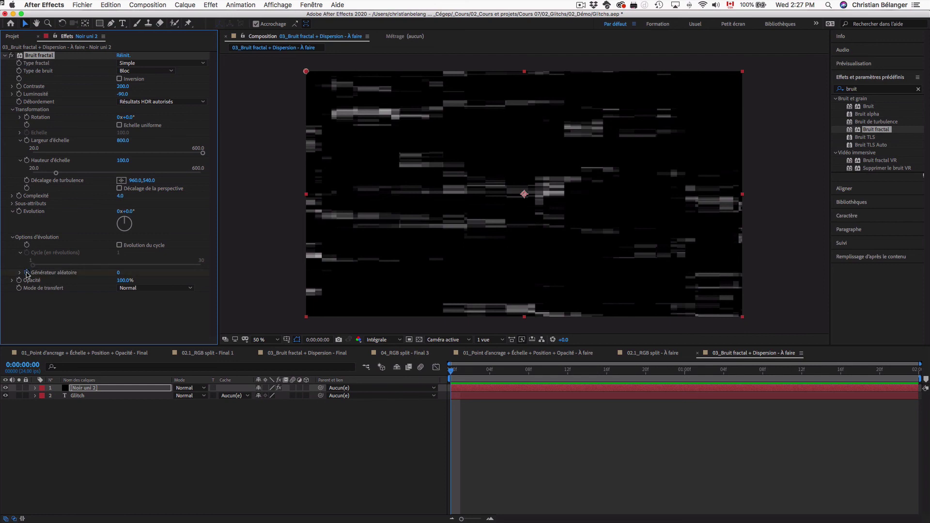
left_click(118, 272)
type("5")
key("Return")
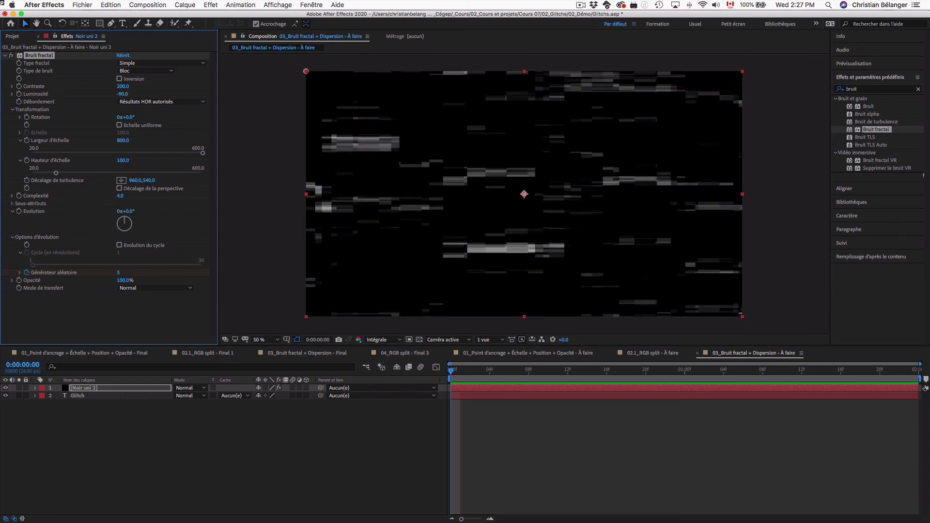
key("End")
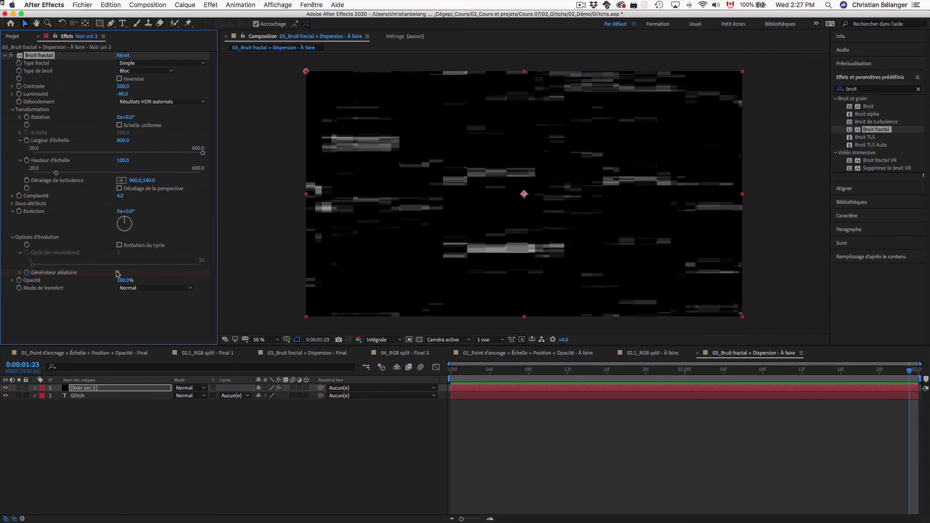
left_click(118, 272)
type("25")
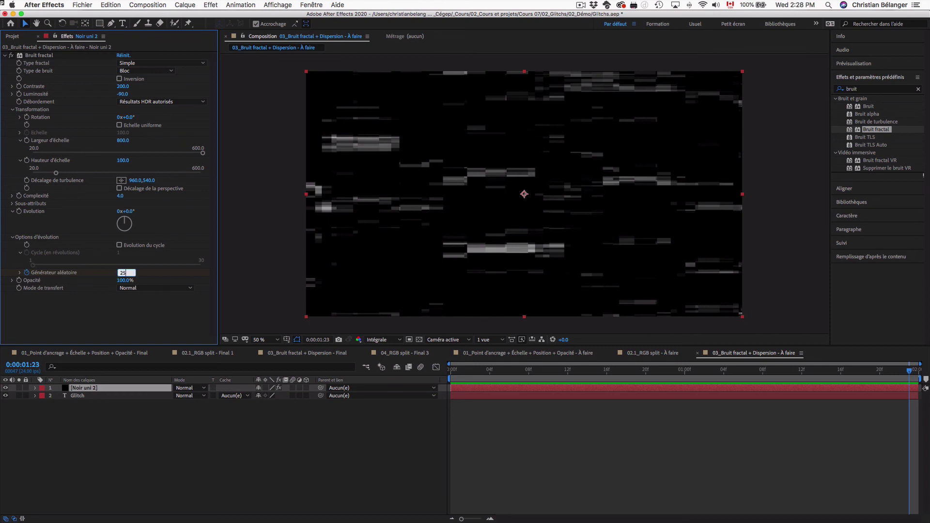
key("Return")
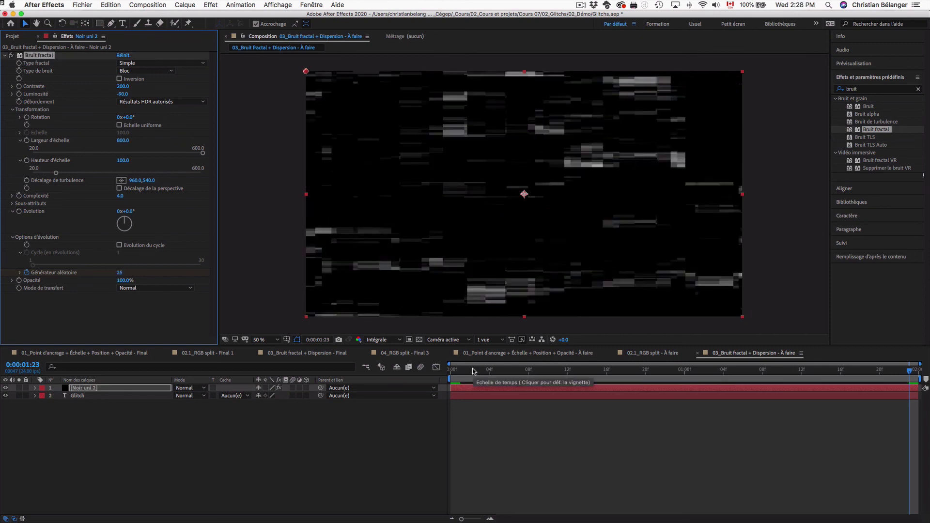
Show the random seed keyframes, scrub the timeline and preview the changing noise.
key("u")
left_click(479, 371)
left_click_drag(483, 375, 726, 376)
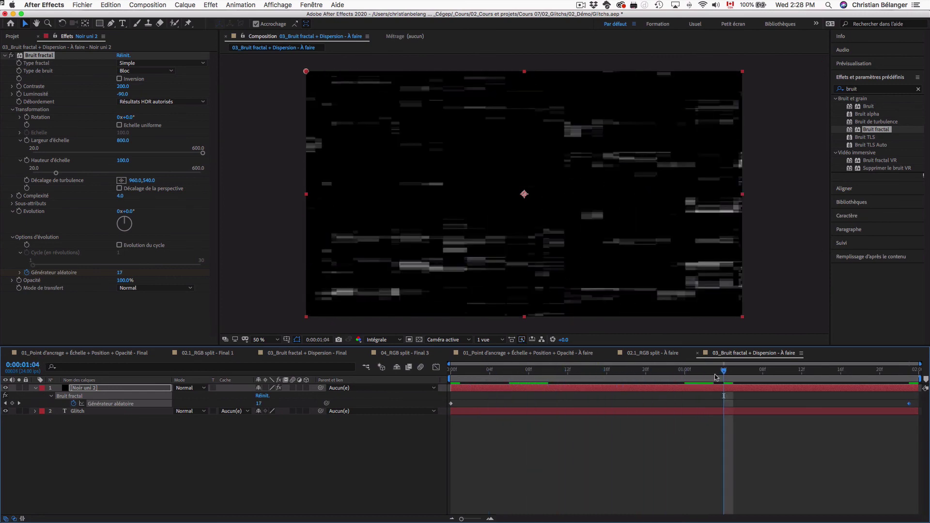
left_click(751, 372)
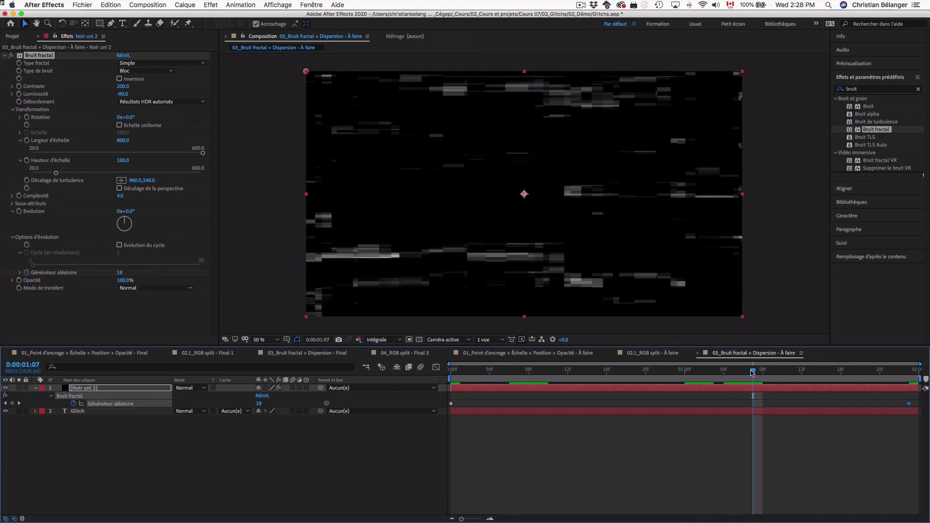
key("Page_Down")
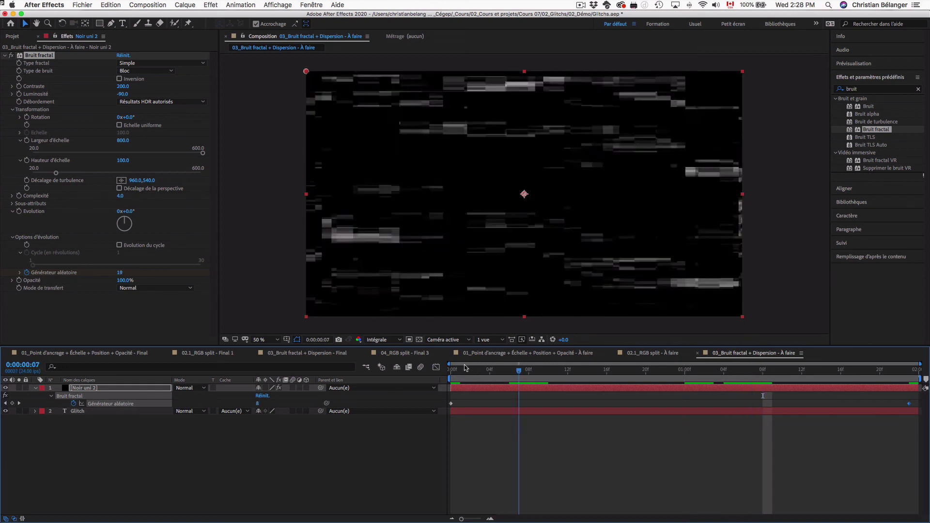
key("Home")
left_click(514, 440)
key("space")
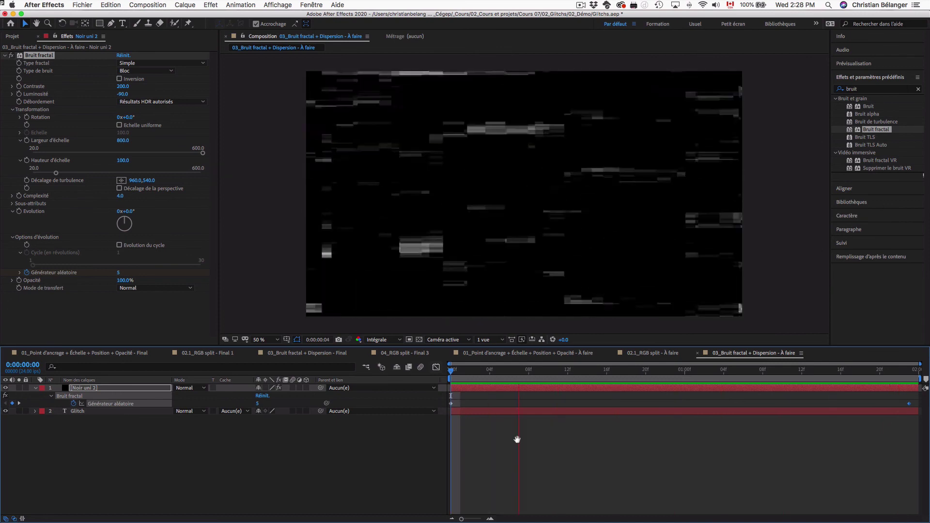
key("space")
Collapse the Noir uni 2 solid's properties and select that layer.
left_click(36, 388)
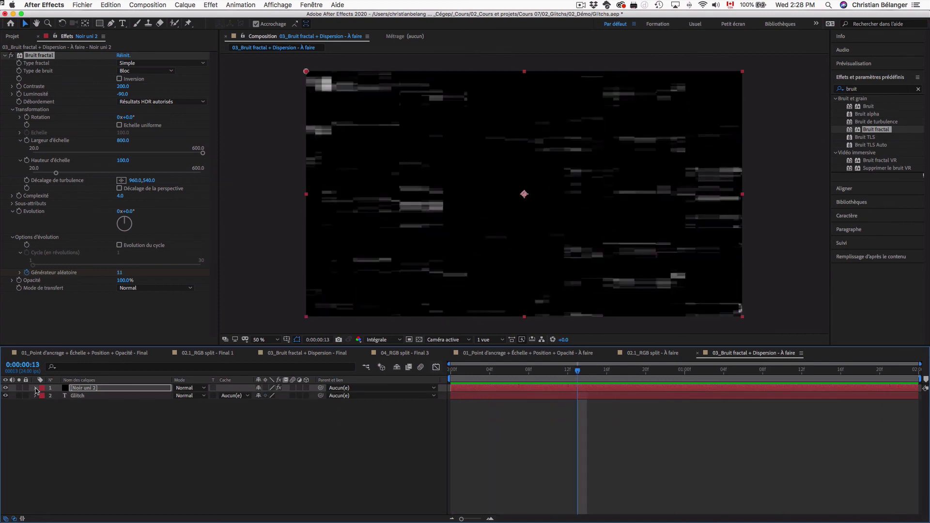
left_click(92, 436)
left_click(107, 391)
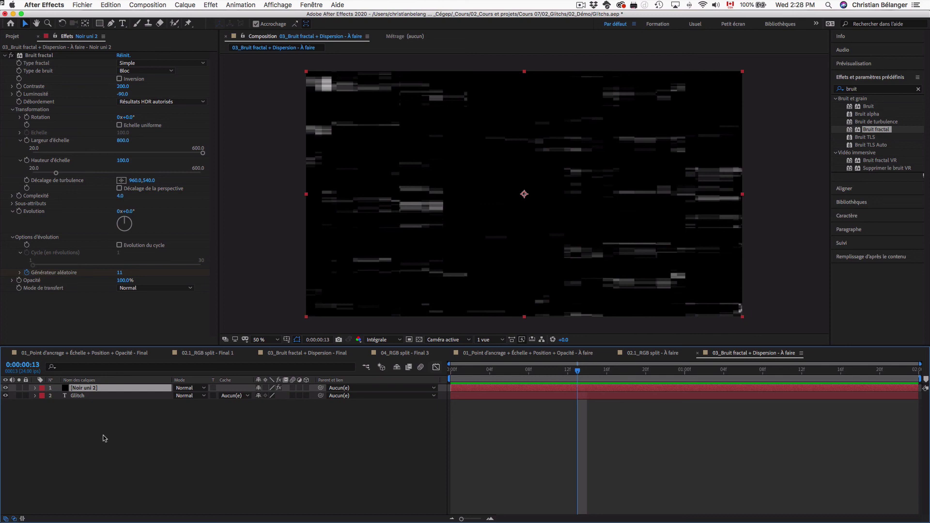
Create a new adjustment layer (Calque d'effets) from the Calque > Nouveau menu.
left_click(185, 5)
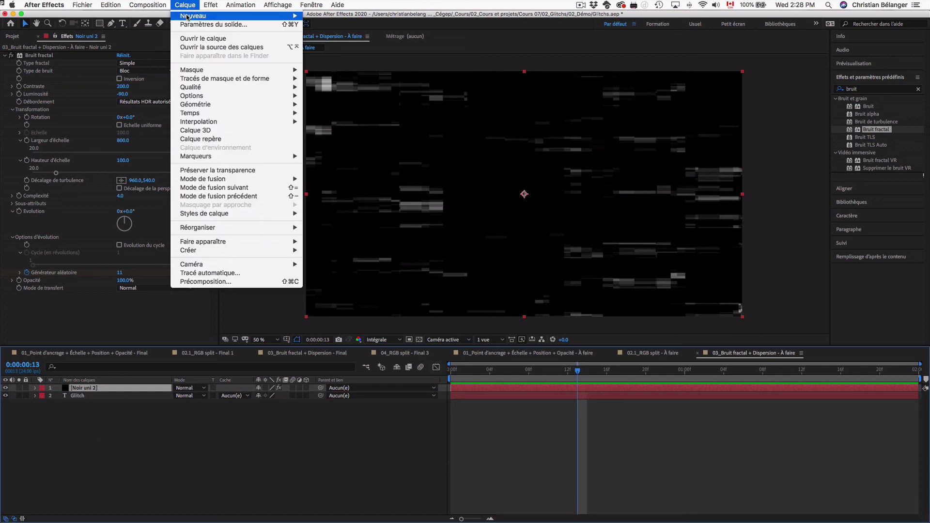
mouse_move(187, 17)
left_click(353, 71)
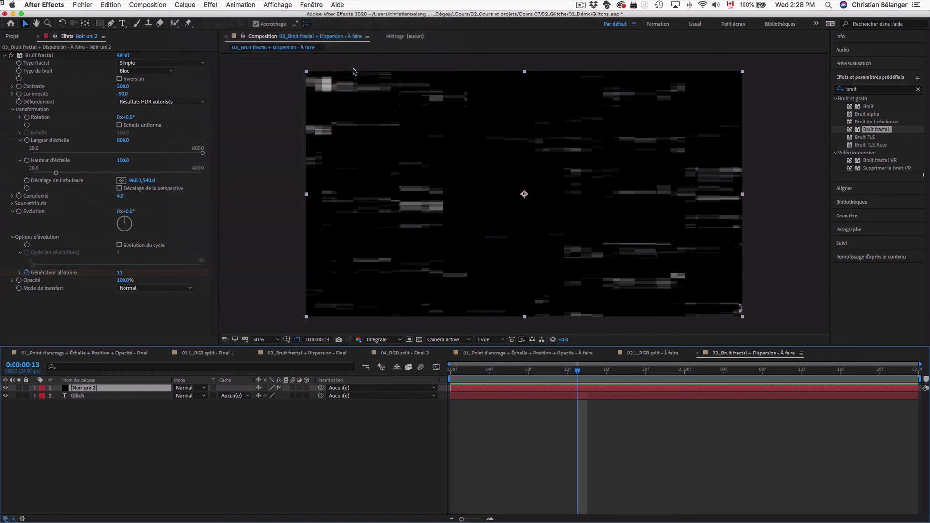
Search 'disper' in Effets et paramètres prédéfinis and apply Dispersion to the adjustment layer.
left_click(869, 90)
type("disper")
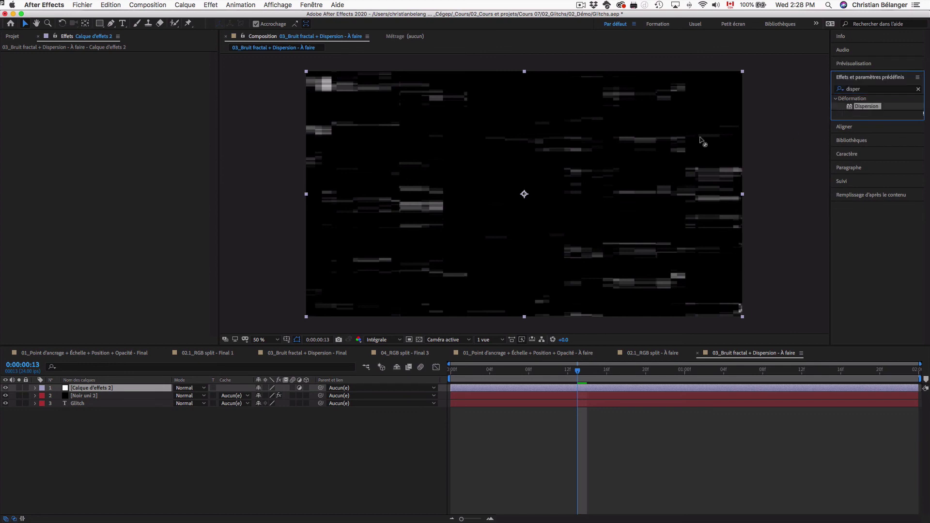
left_click_drag(851, 106, 665, 140)
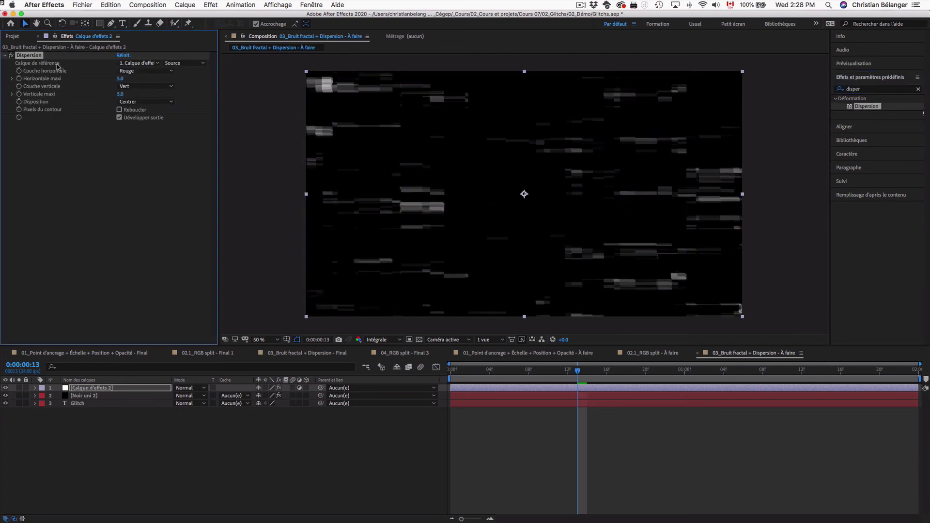
Hide the Noir uni 2 fractal noise solid and select Calque d'effets 2.
left_click(109, 397)
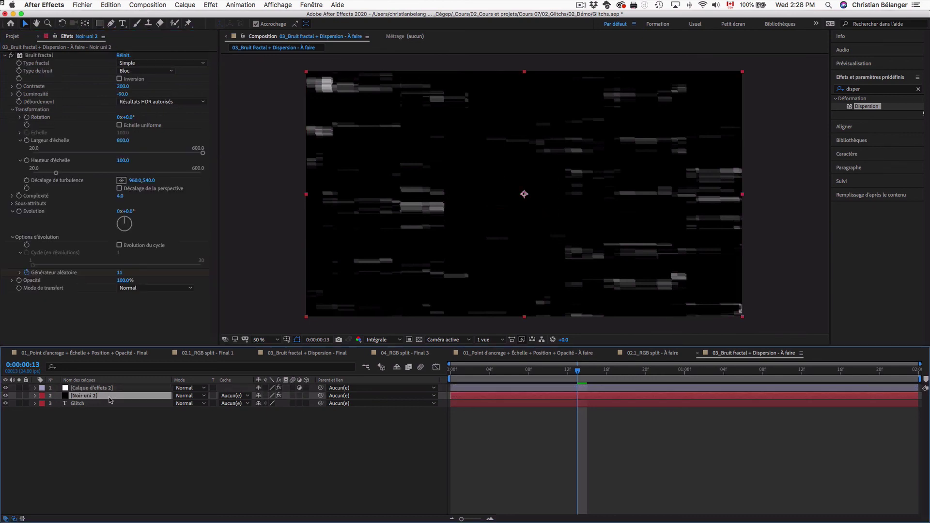
left_click(6, 396)
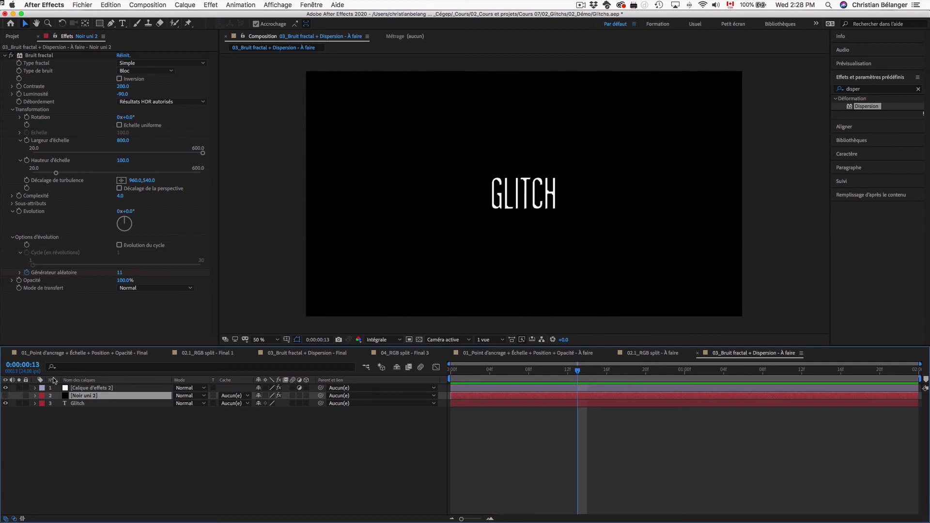
left_click(90, 388)
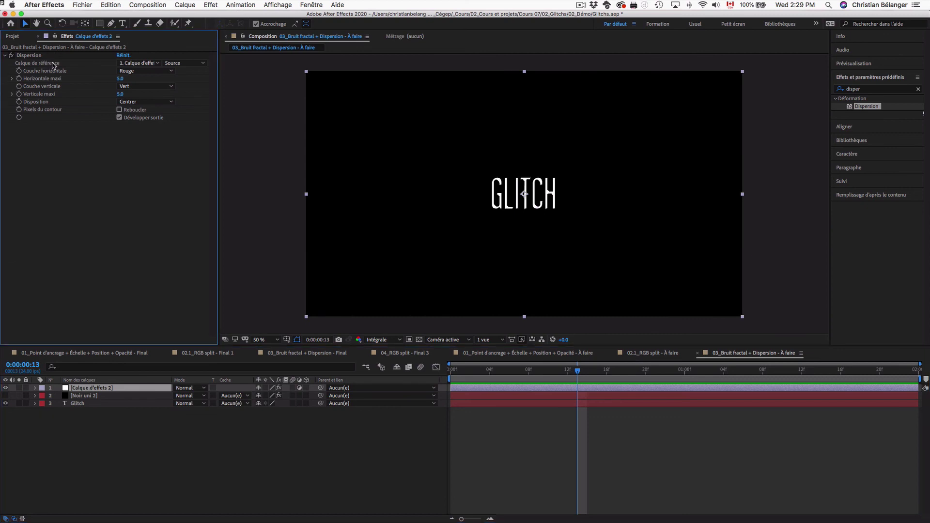
Set Dispersion's Calque de référence to 2. Noir uni 2 with source Effets et masques.
left_click(155, 64)
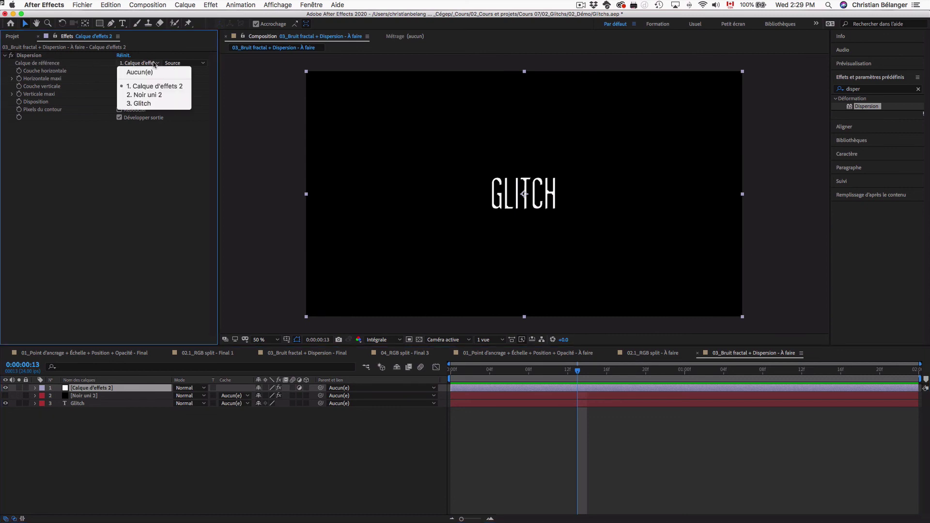
left_click(156, 95)
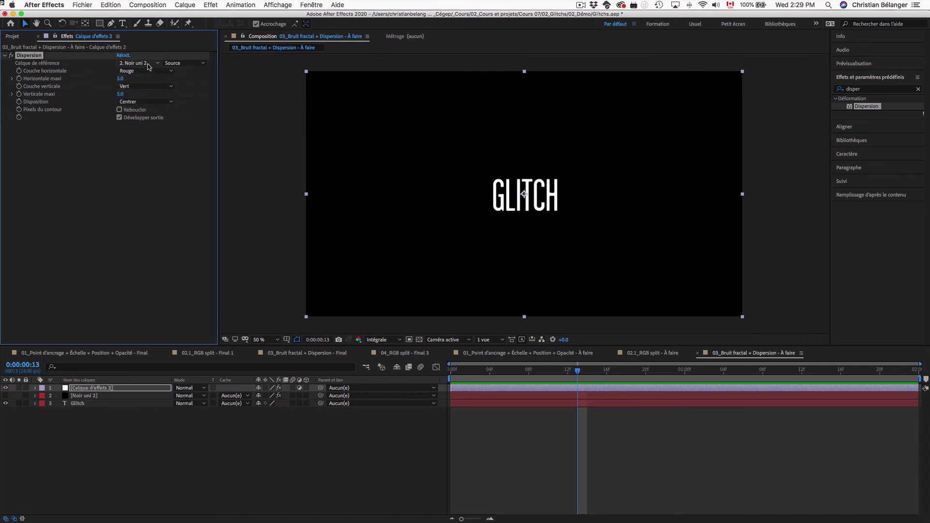
left_click(184, 63)
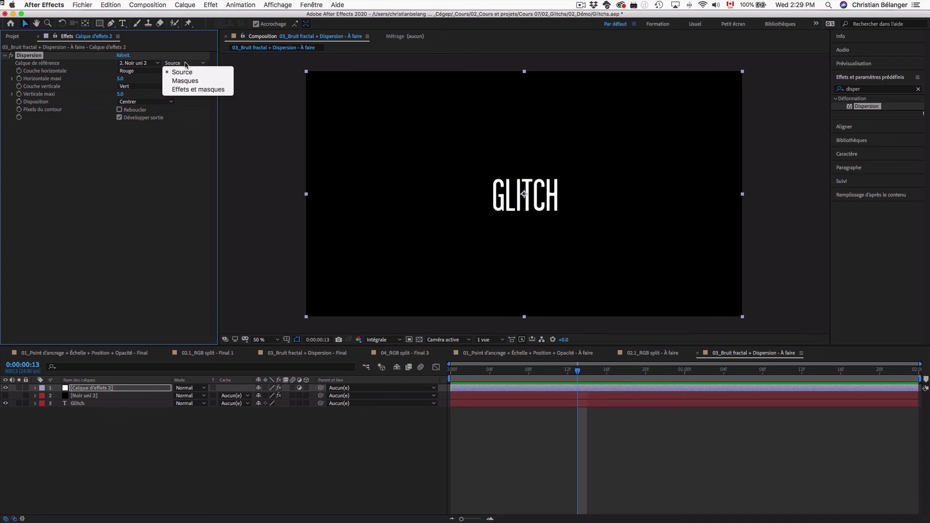
left_click(206, 90)
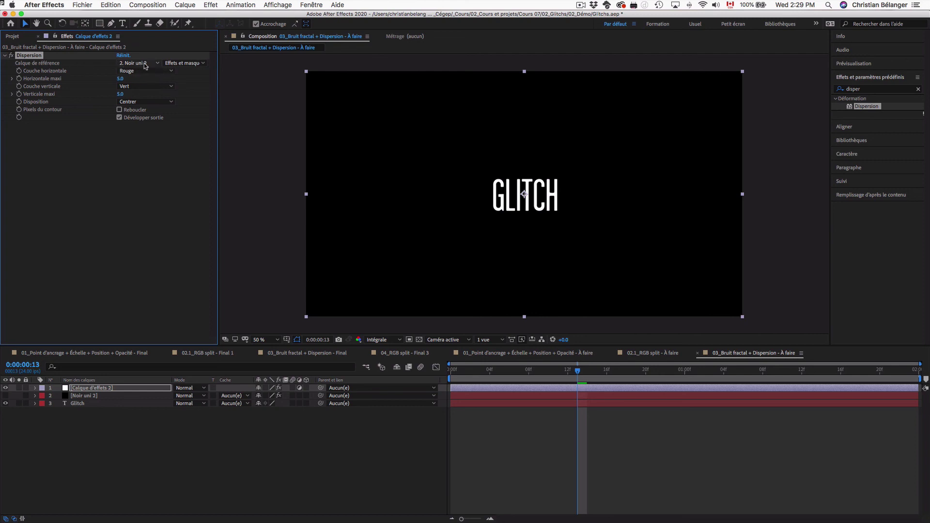
left_click(144, 66)
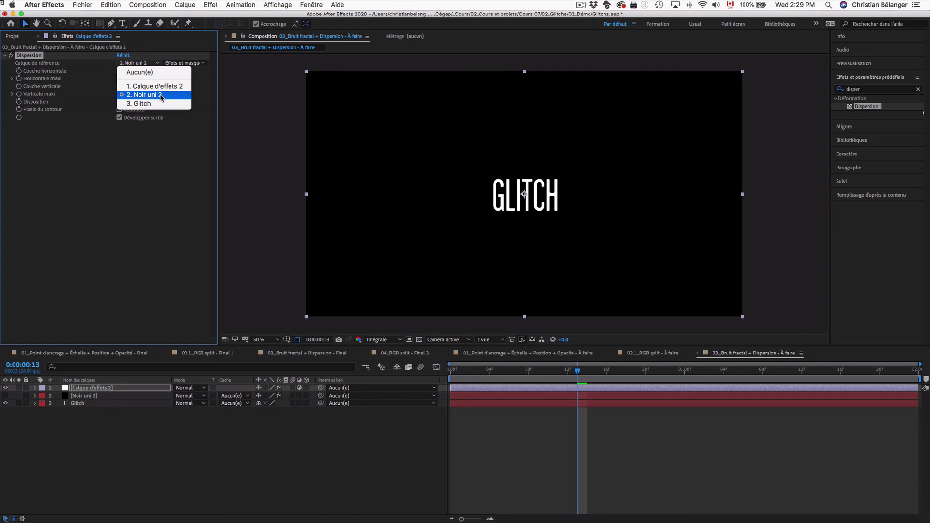
left_click(98, 96)
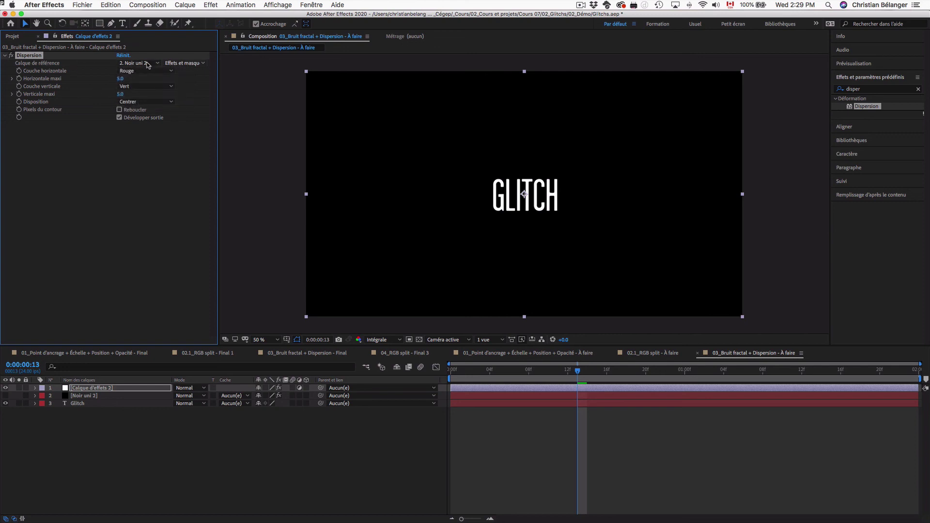
left_click(194, 64)
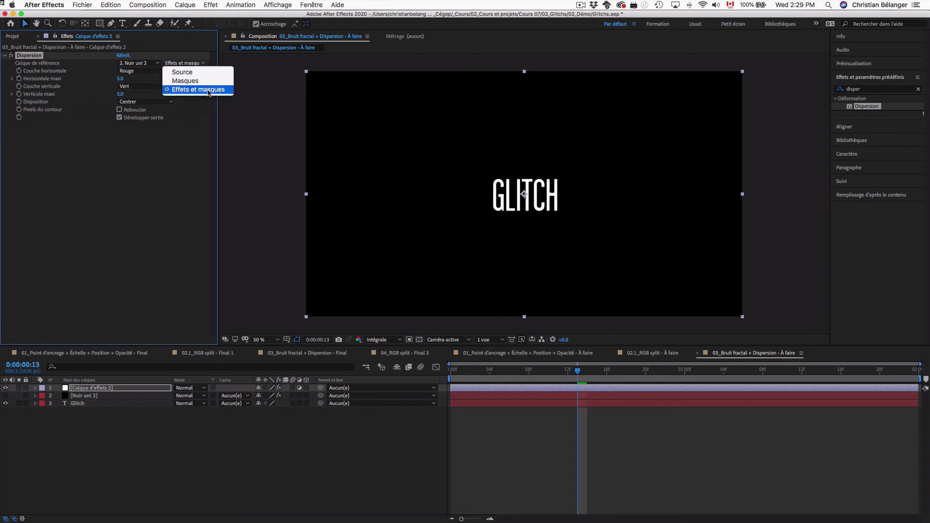
left_click(177, 90)
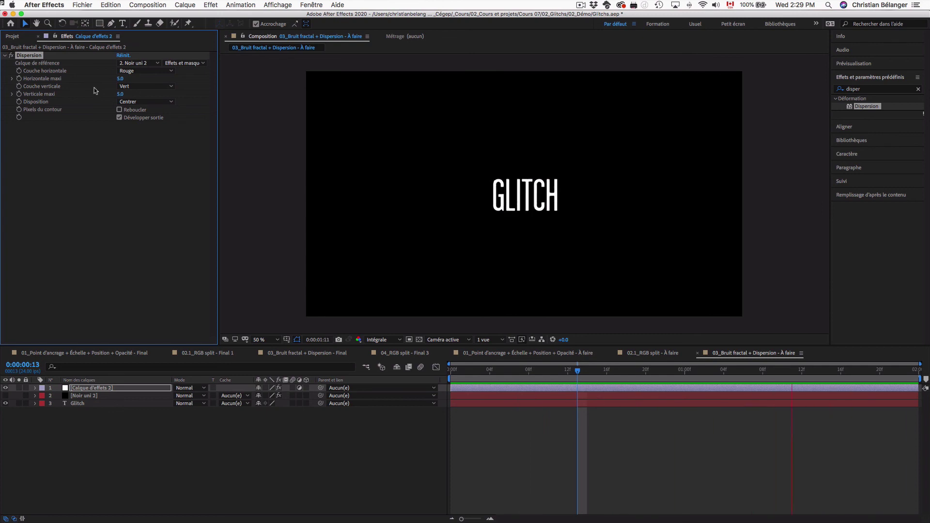
Change Noir uni 2's Générateur aléatoire to 421, then scrub it up to 451.
key("space")
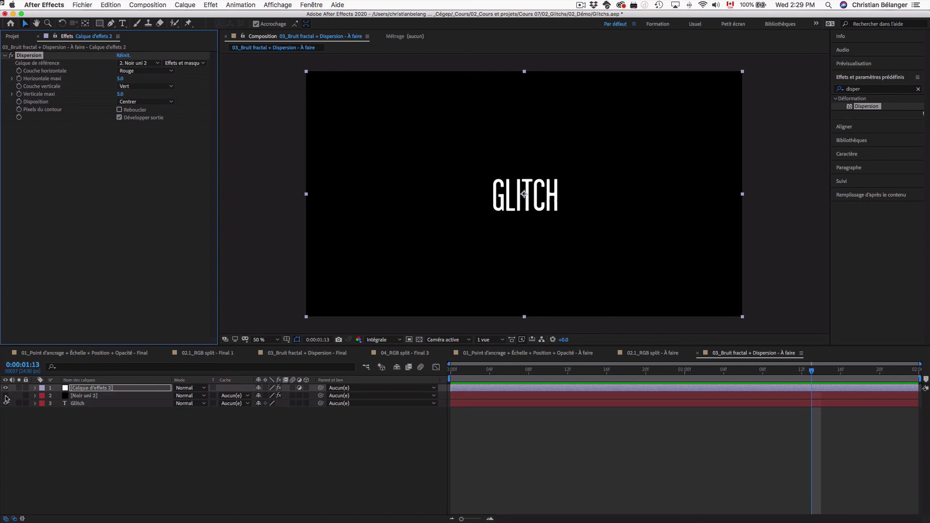
left_click(90, 397)
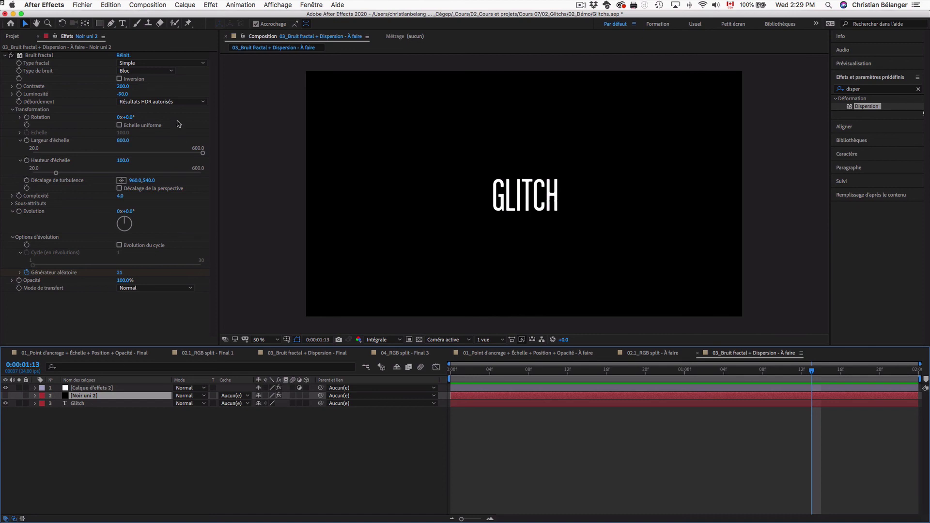
left_click(121, 273)
type("421")
key("Return")
mouse_move(121, 273)
left_mouse_down()
mouse_move(159, 273)
mouse_move(138, 272)
left_mouse_up()
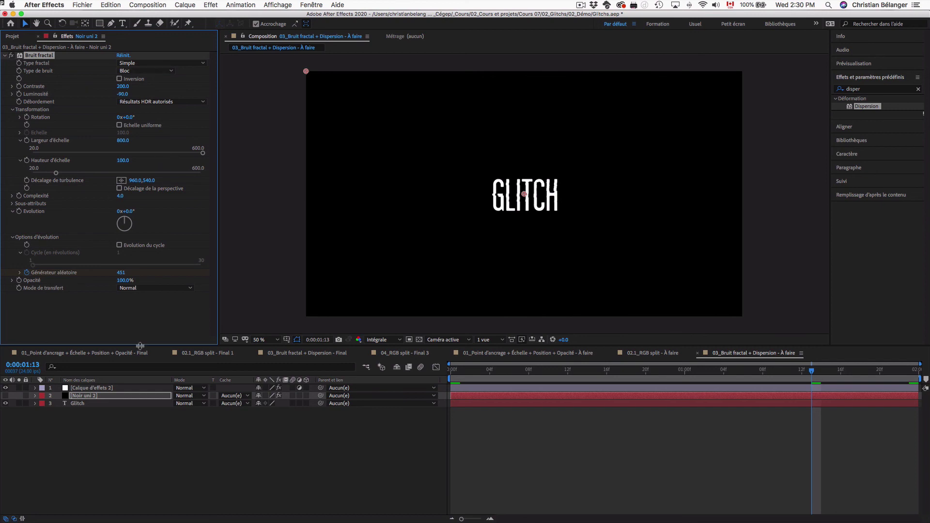
Return the playhead to the composition start and preview the glitch animation.
left_click(194, 465)
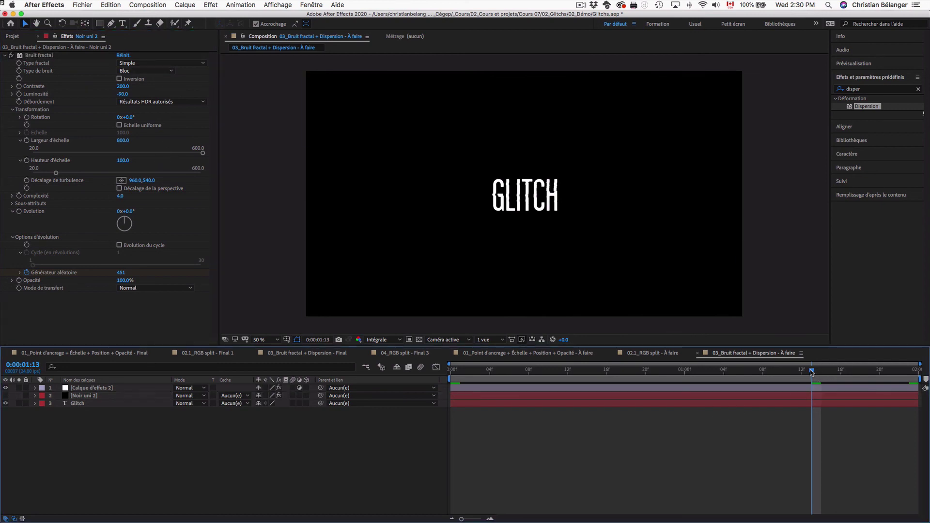
left_click_drag(810, 370, 435, 369)
key("space")
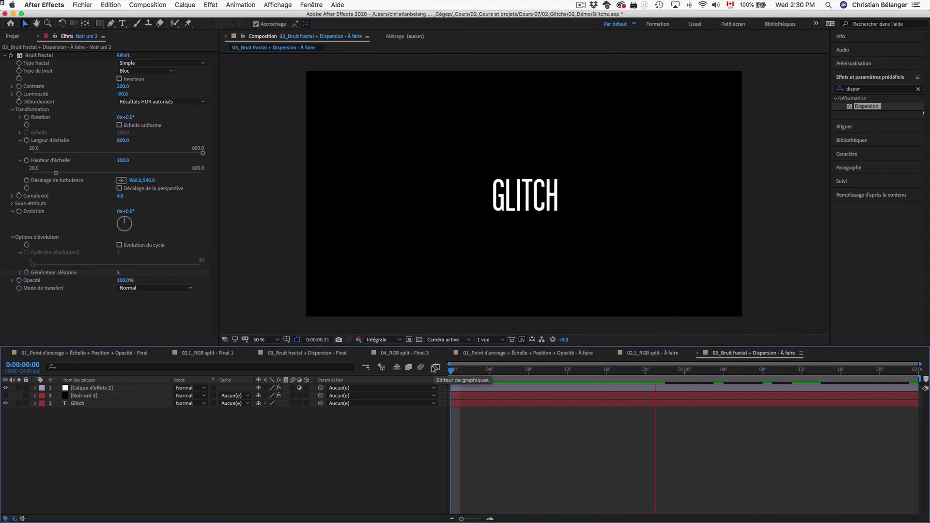
Stop playback and open the 04_RGB split - Final 3 composition from the Projet panel.
key("space")
left_click(13, 37)
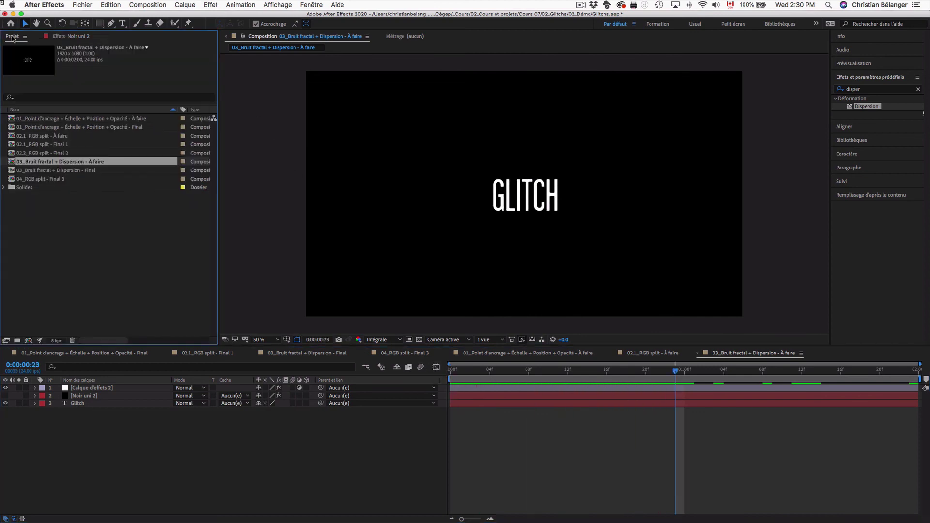
double_click(38, 179)
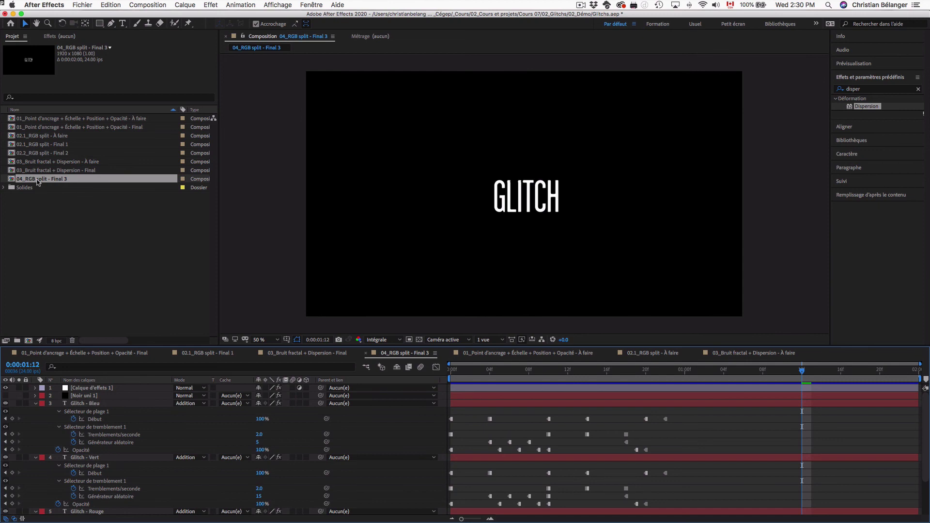
left_click(54, 120)
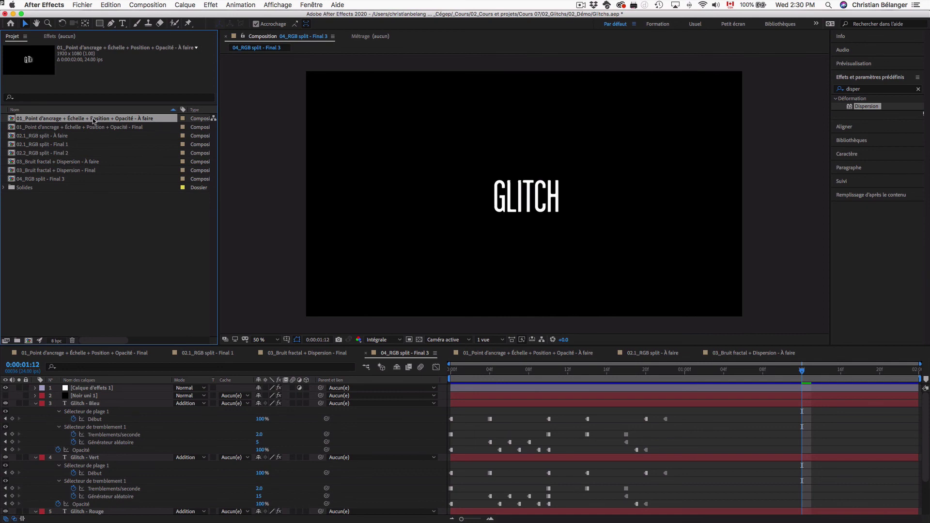